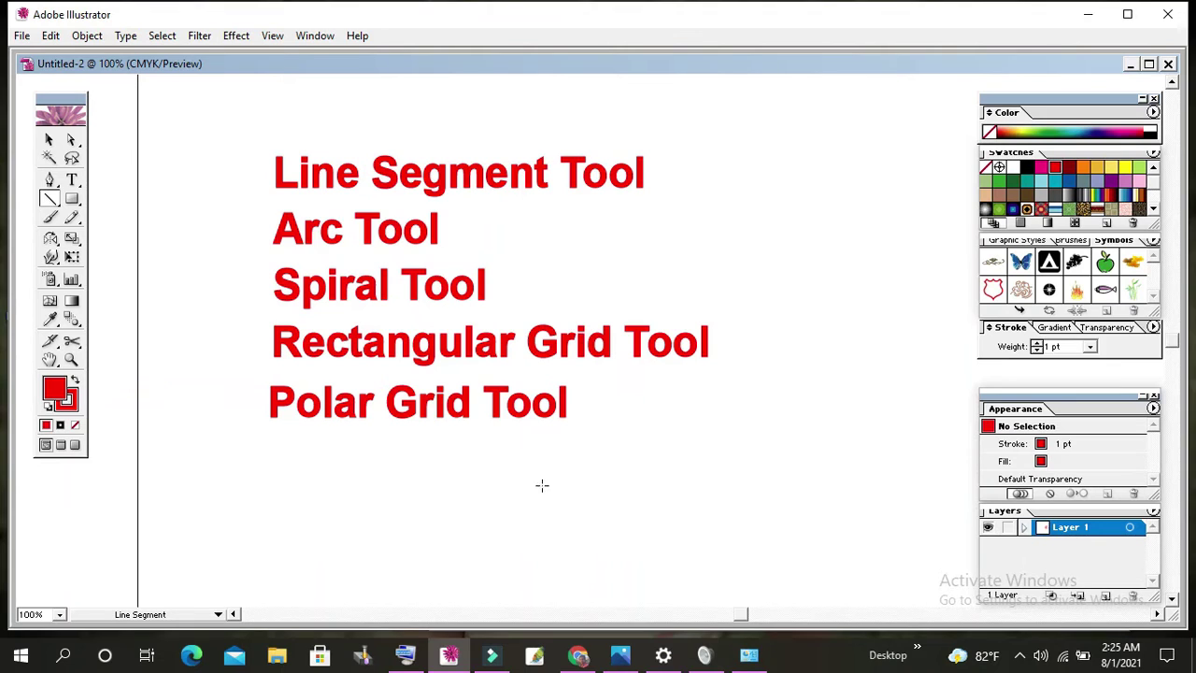
Frame all the red tool headings at 100% zoom and choose the Polar Grid Tool
key(space)
drag(630, 478, 285, 384)
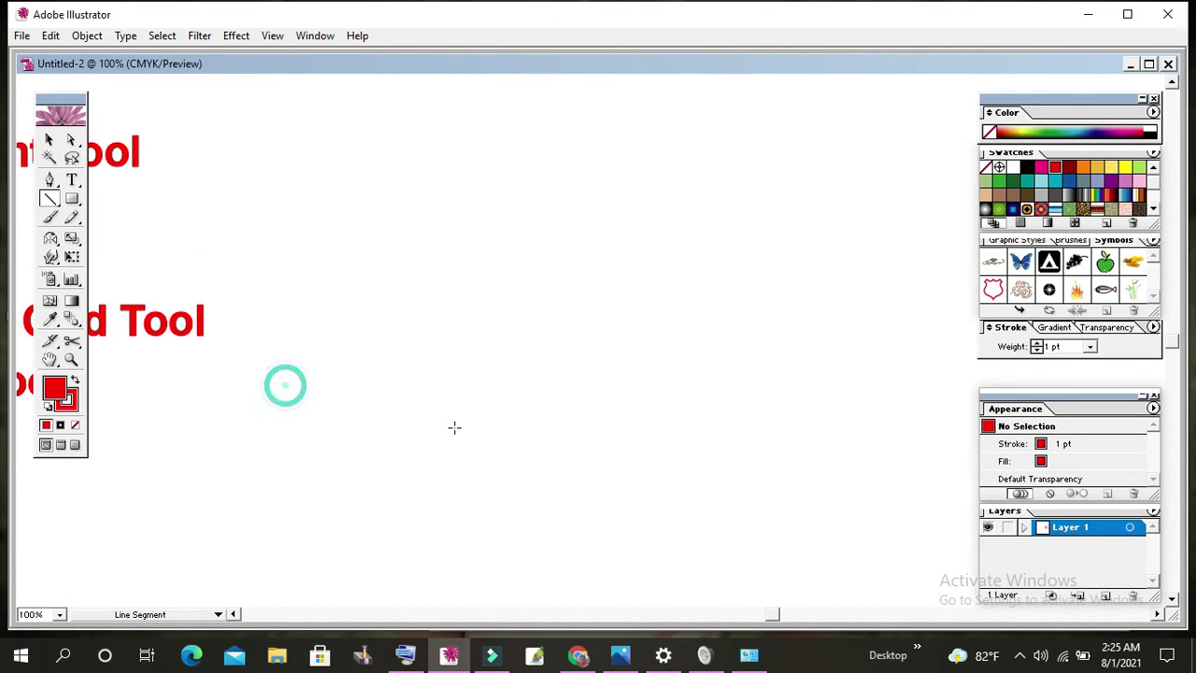
key(ctrl+minus)
key(ctrl+minus)
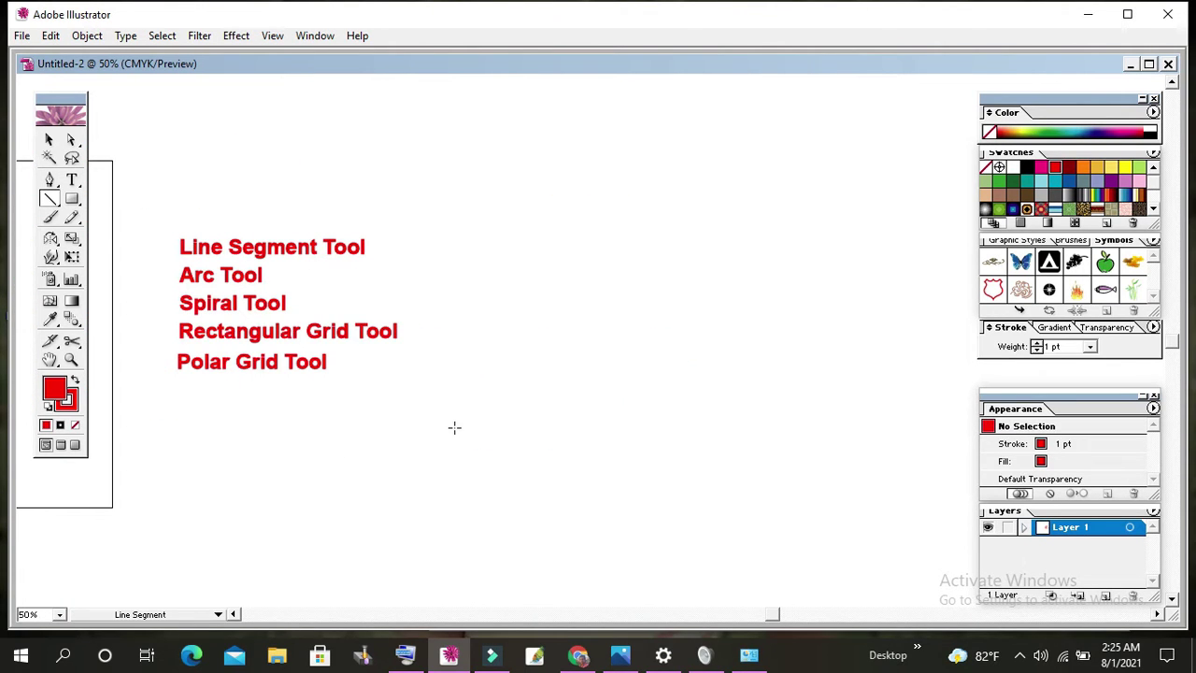
click(342, 374)
click(342, 374)
drag(469, 275, 269, 369)
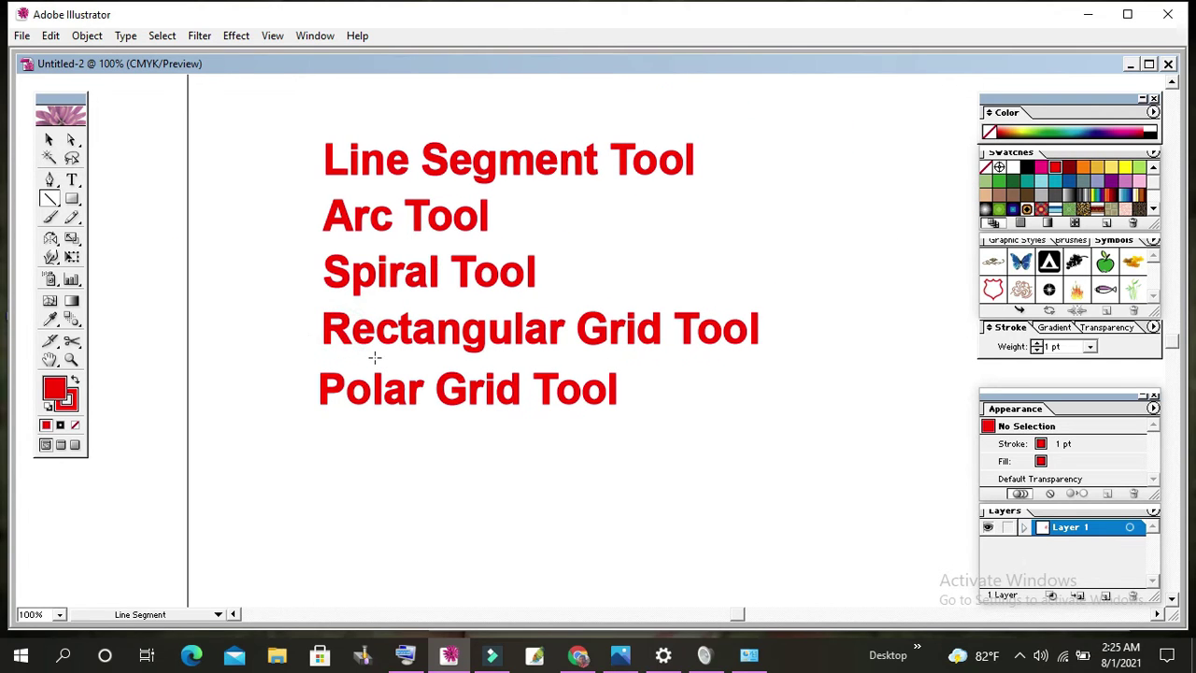
drag(374, 351, 362, 386)
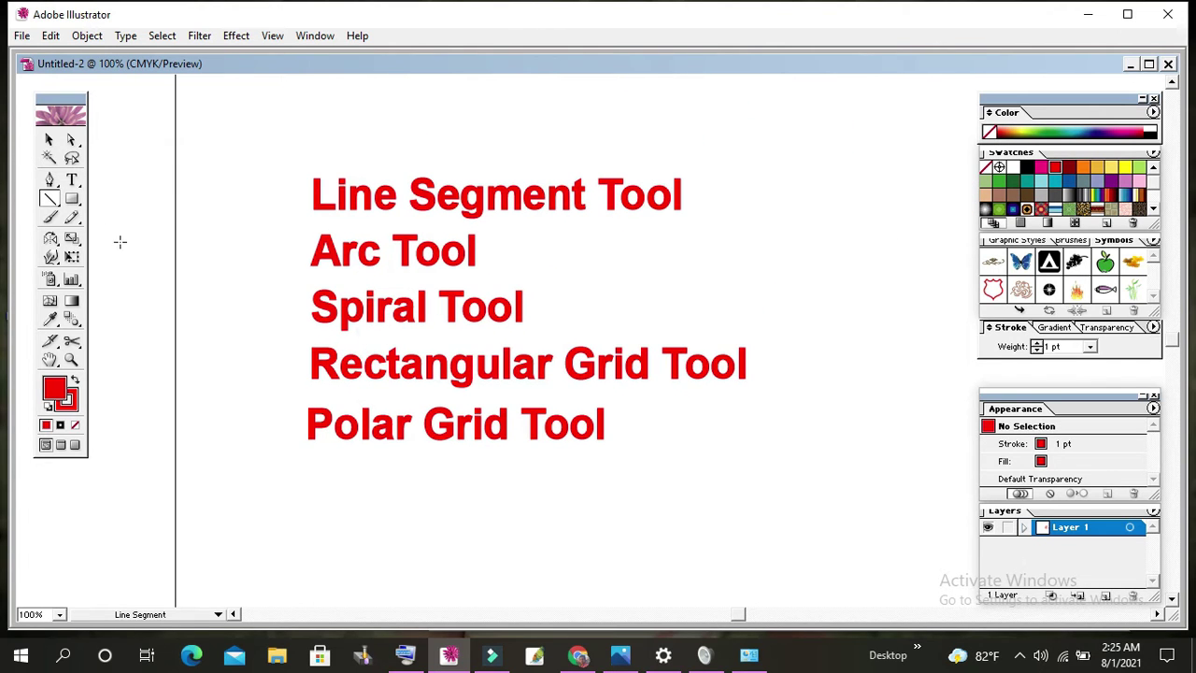
click(60, 211)
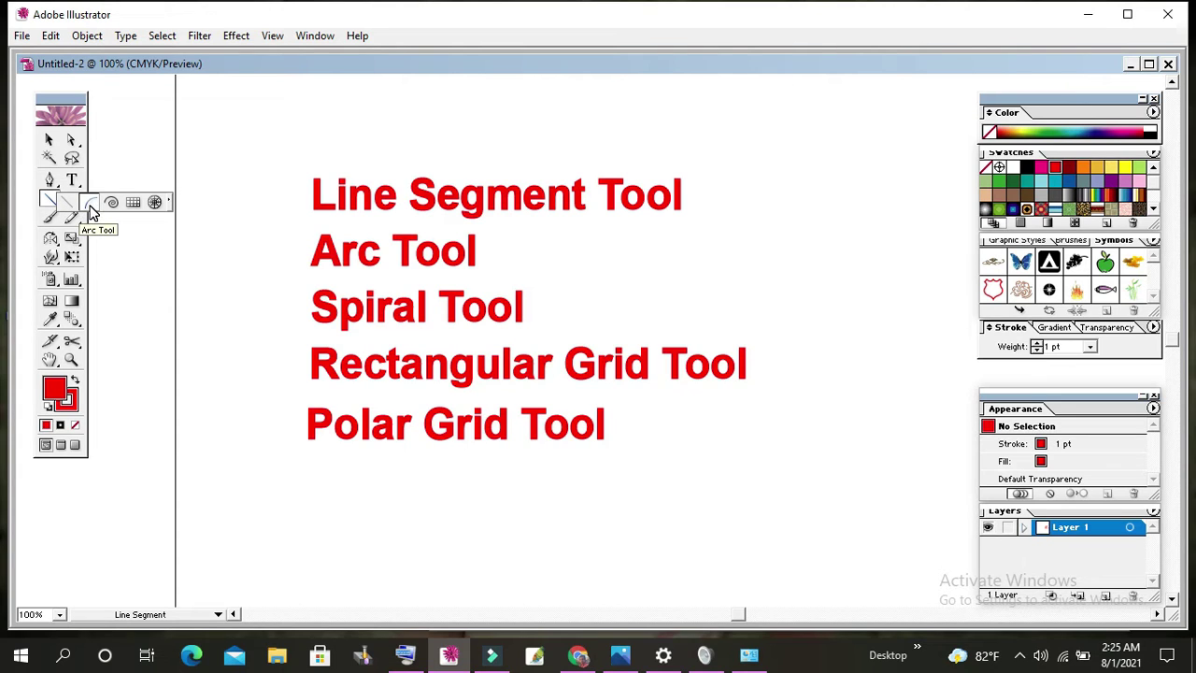
click(155, 203)
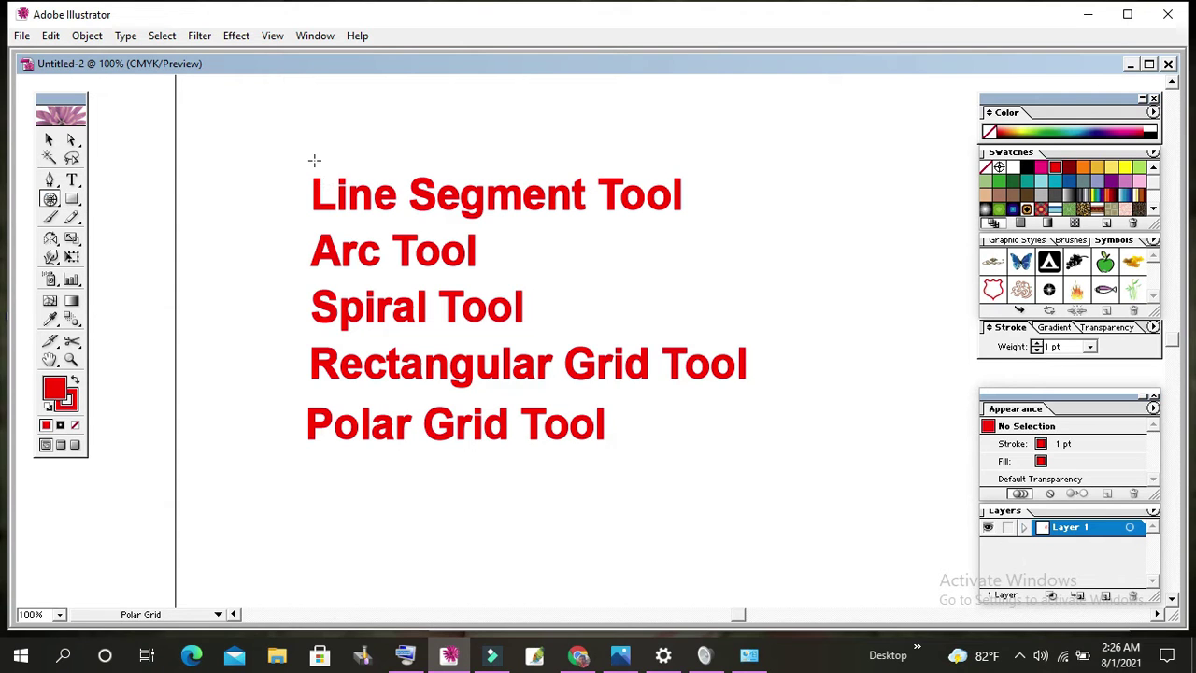
Brush short black strokes beside the Line Segment, Arc and Spiral Tool headings
double_click(49, 216)
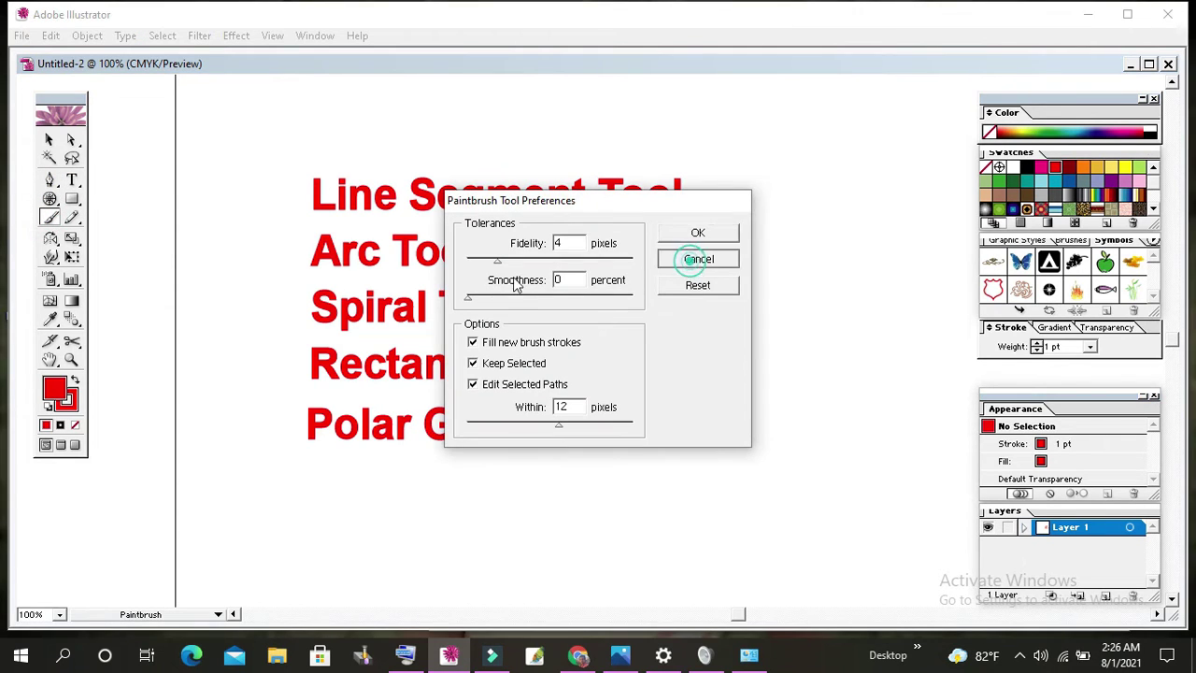
click(695, 261)
drag(267, 203, 320, 179)
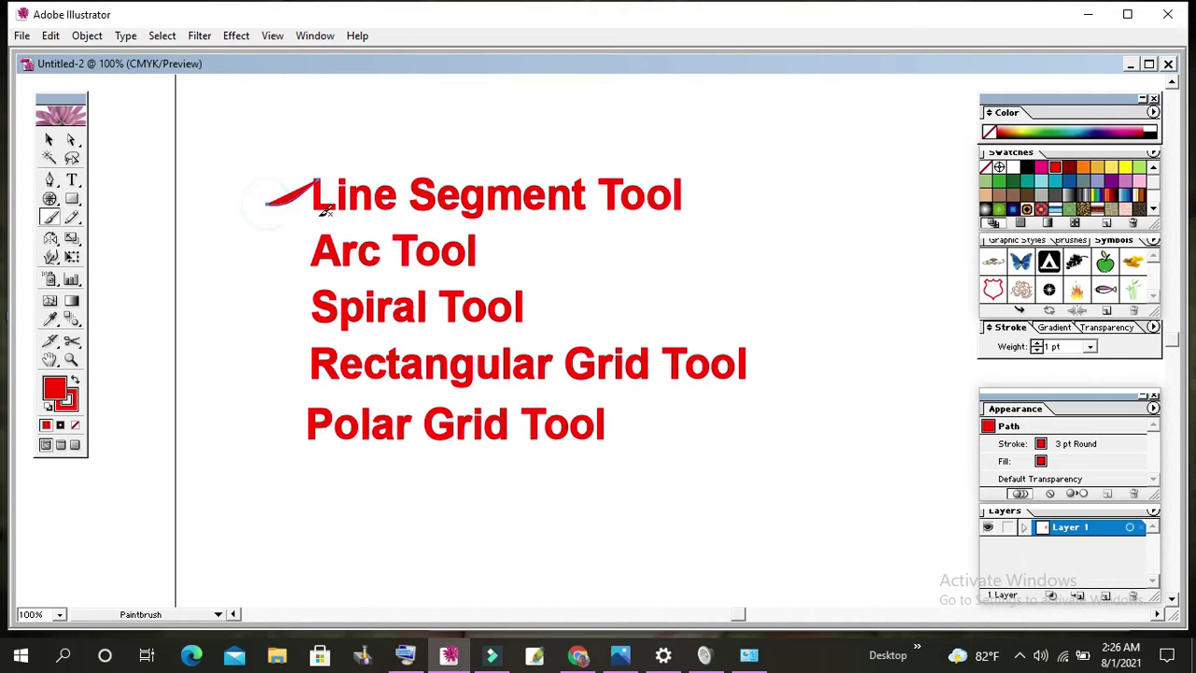
click(47, 411)
drag(261, 259, 309, 235)
drag(268, 314, 308, 292)
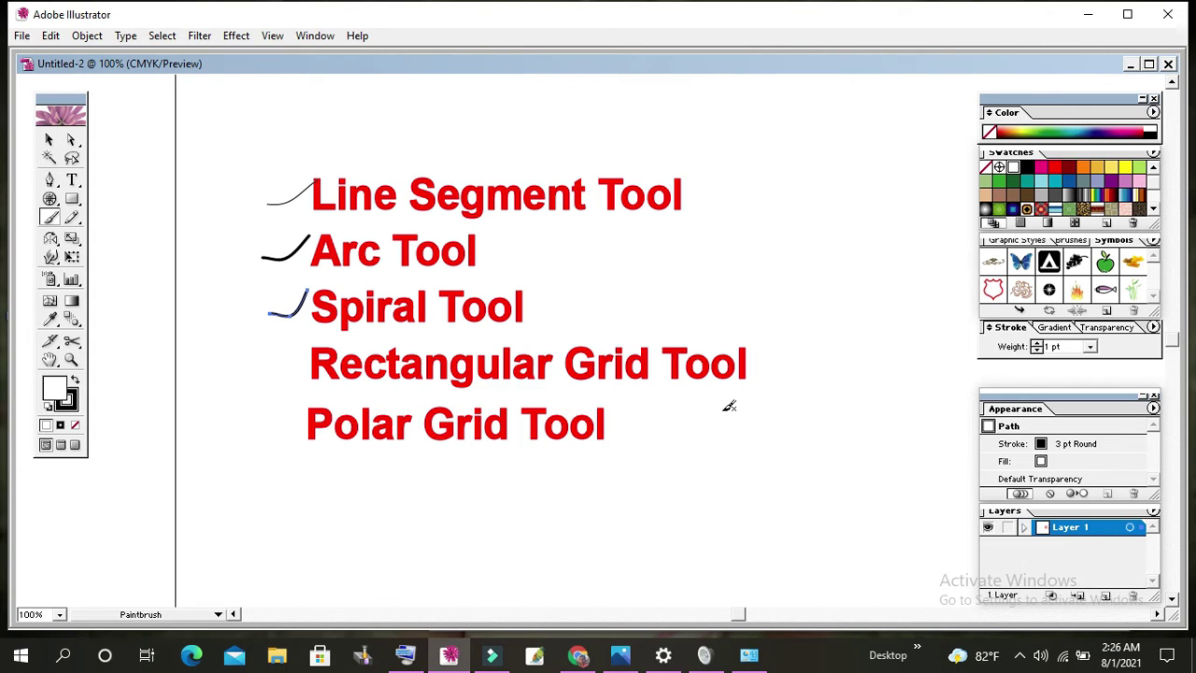
Pan the view to an empty area of the canvas
key(space)
mouse_move(681, 341)
mouse_down()
mouse_move(603, 375)
mouse_move(322, 389)
mouse_up()
click(51, 180)
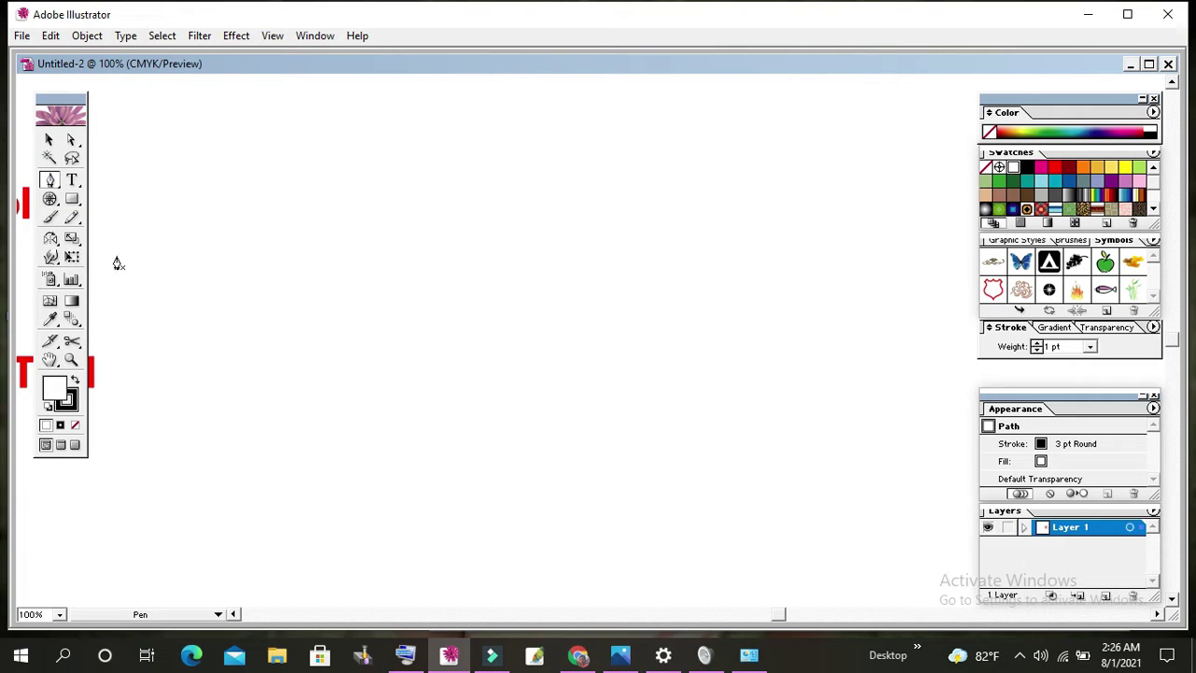
Open Line Segment Tool Options on the canvas, showing 3.77 in length and 302.7° angle
click(56, 201)
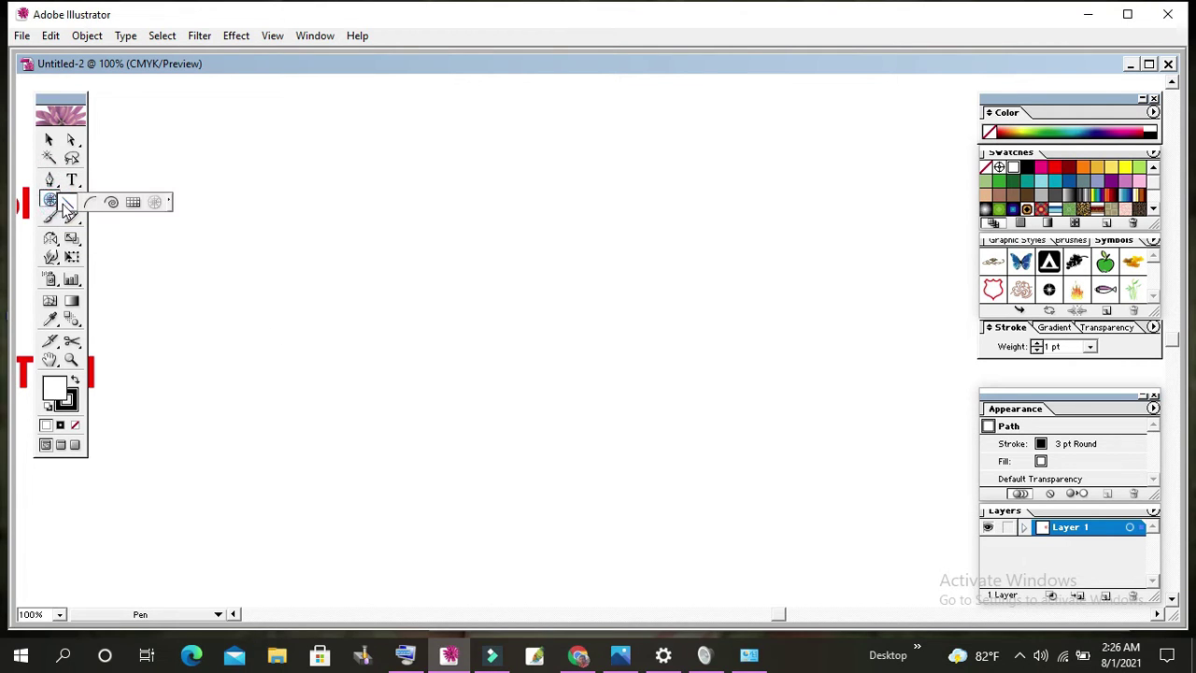
click(66, 203)
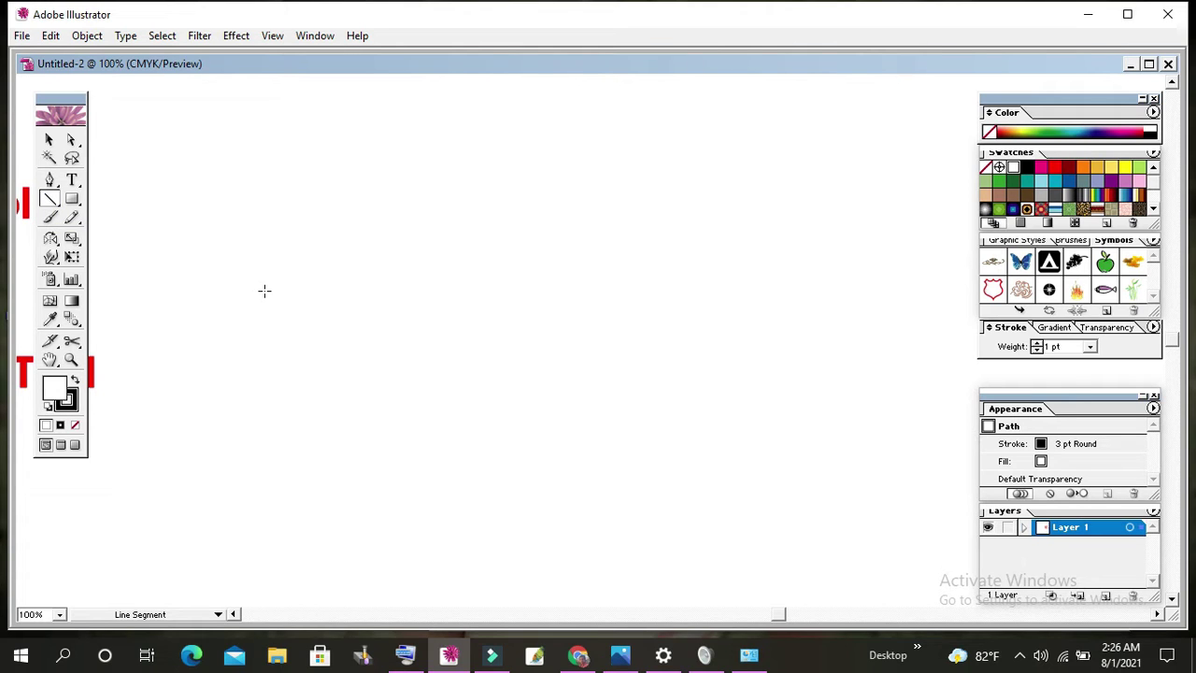
click(50, 199)
click(385, 198)
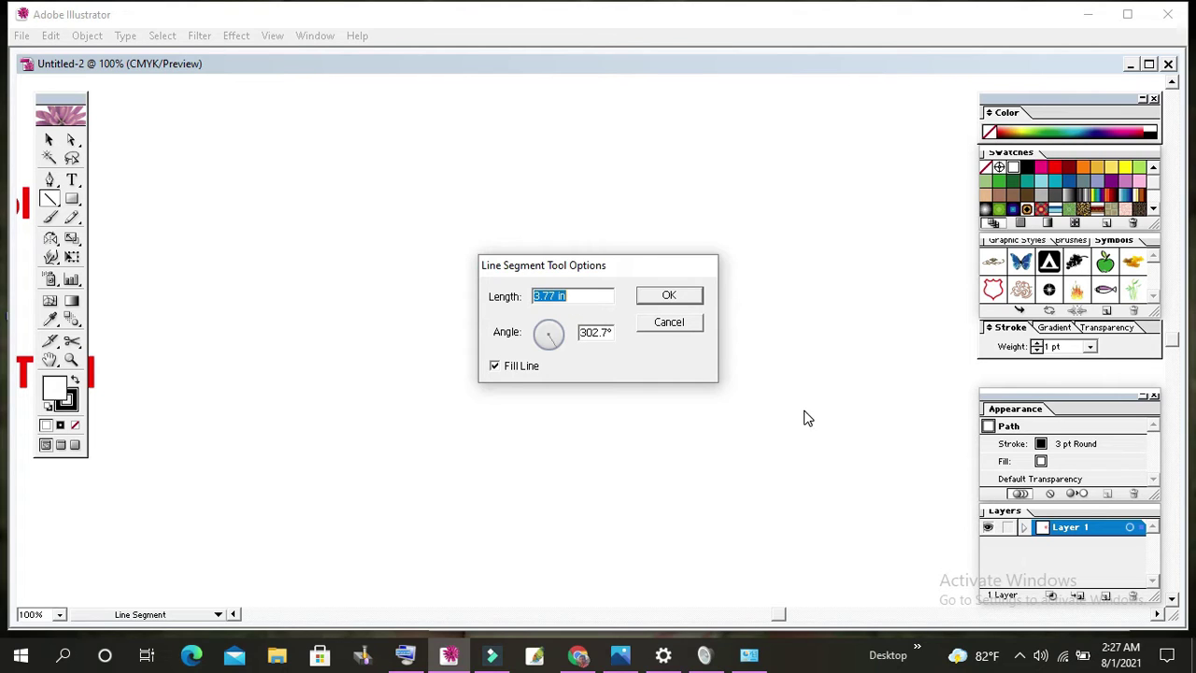
Reset the line segment options to 1.39 in and 45°, then cancel without drawing
key(alt)
alt+click(664, 331)
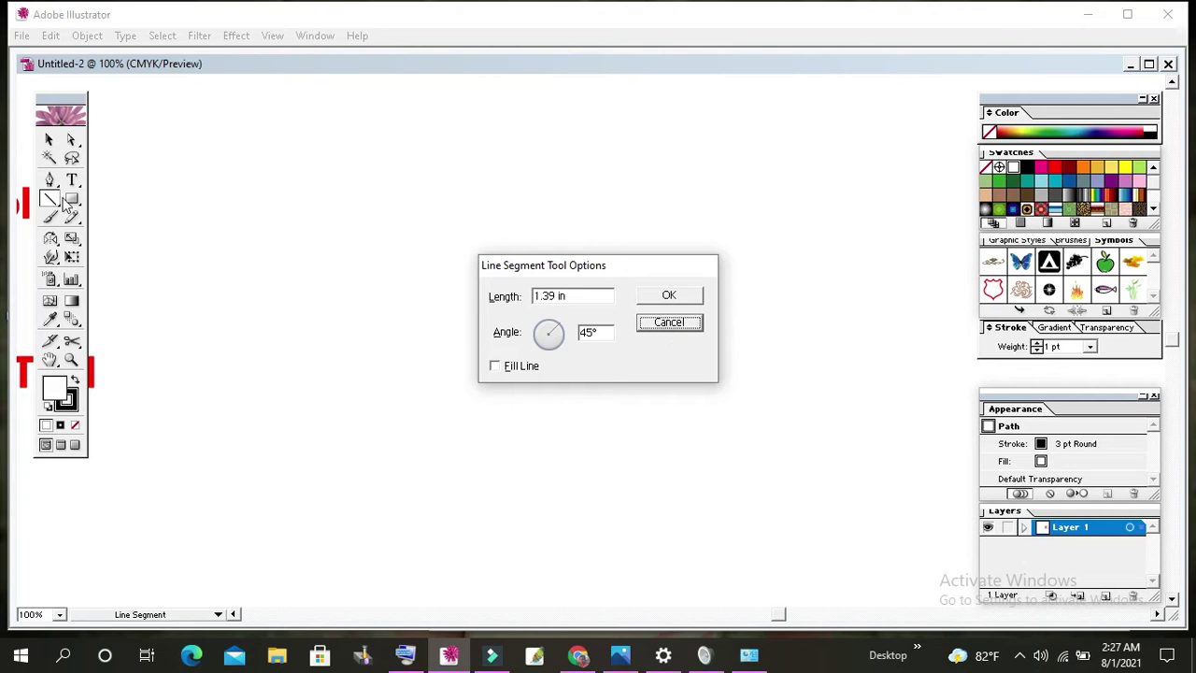
click(682, 323)
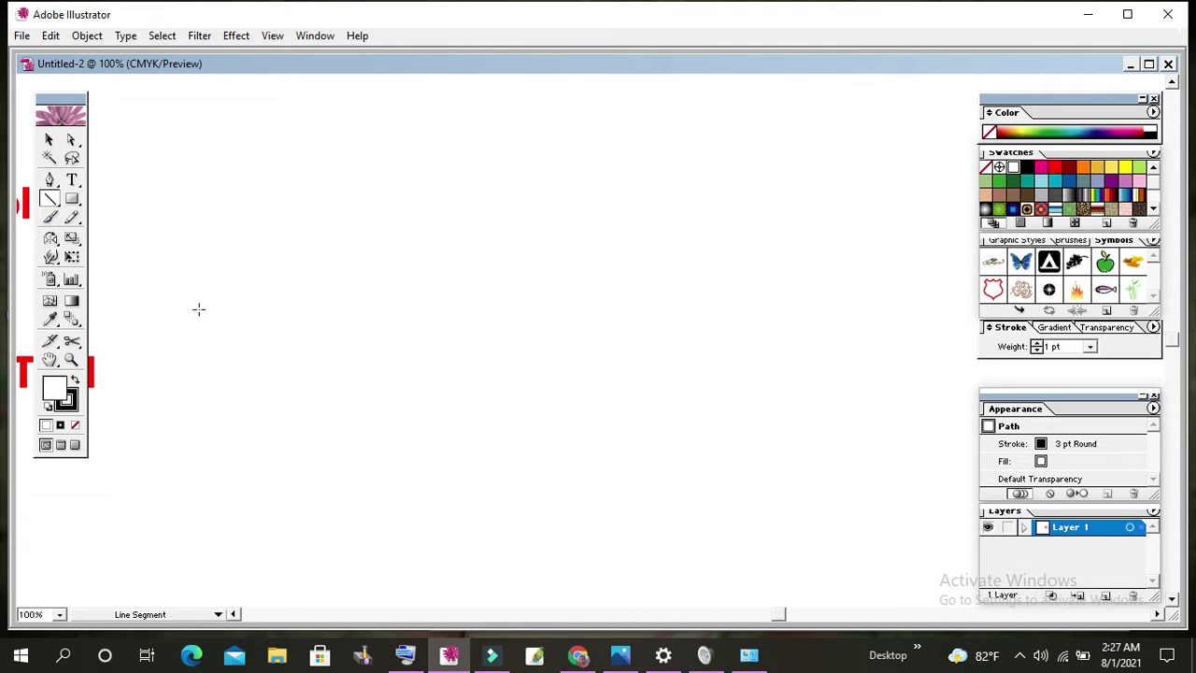
Draw a V of two lines and a pen path, then undo the path and left line
click(51, 202)
drag(464, 299, 564, 207)
drag(442, 307, 298, 207)
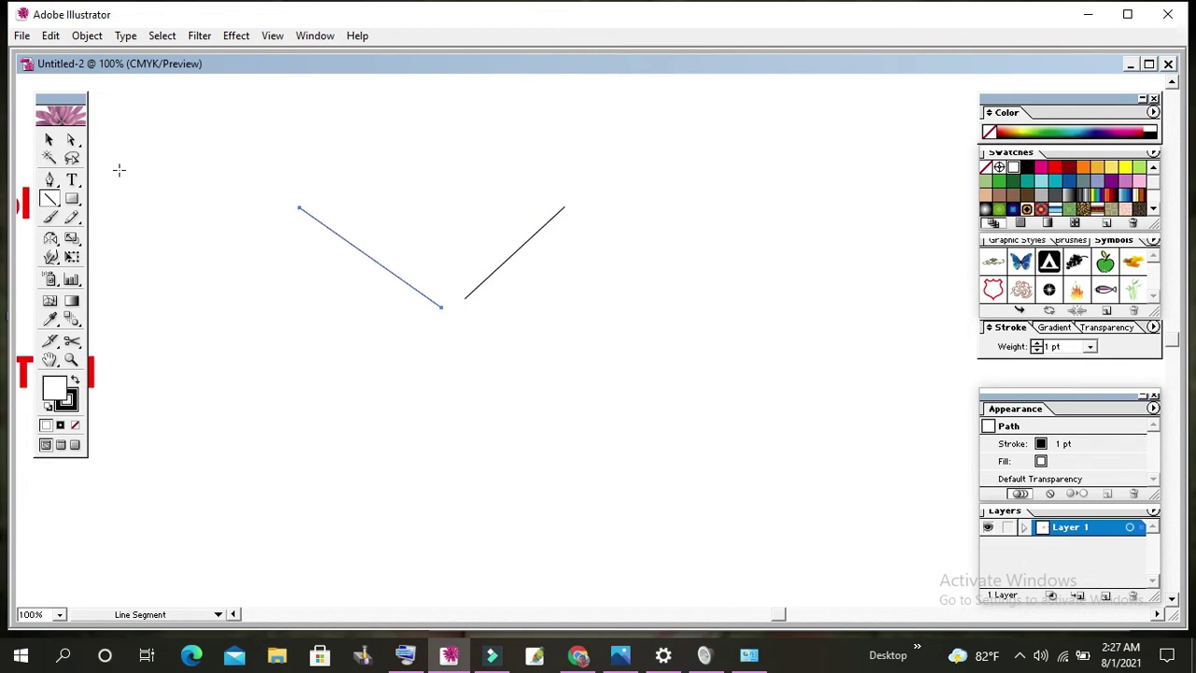
click(50, 180)
click(485, 413)
click(685, 275)
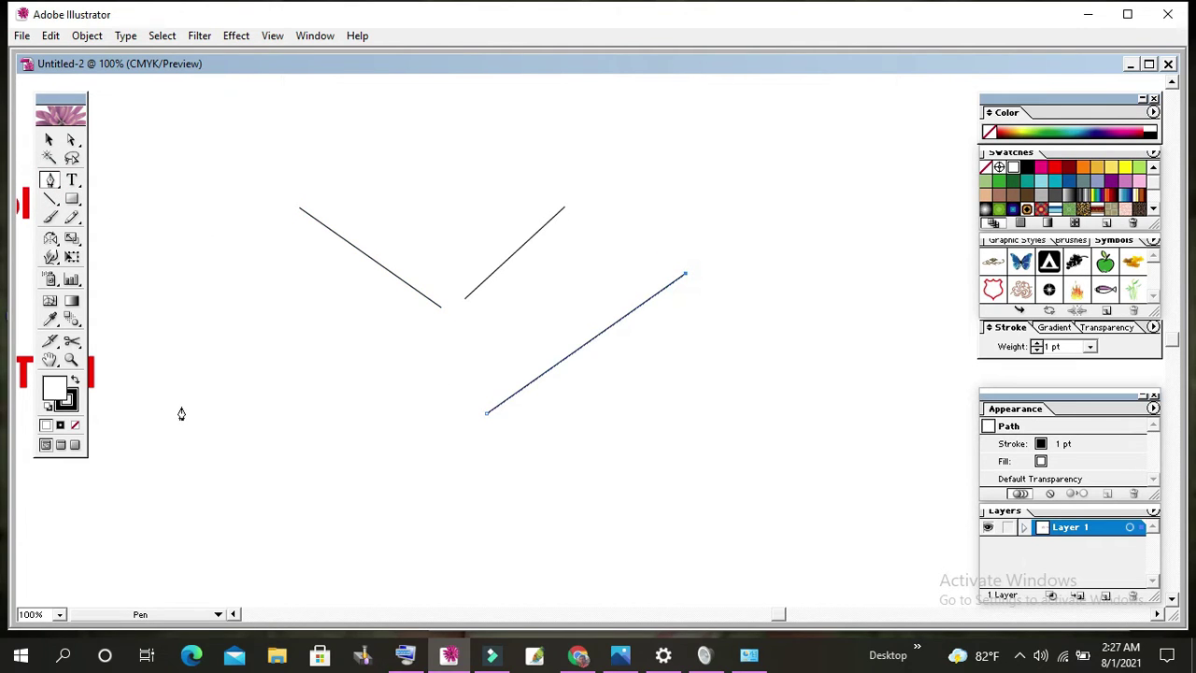
click(282, 297)
click(405, 473)
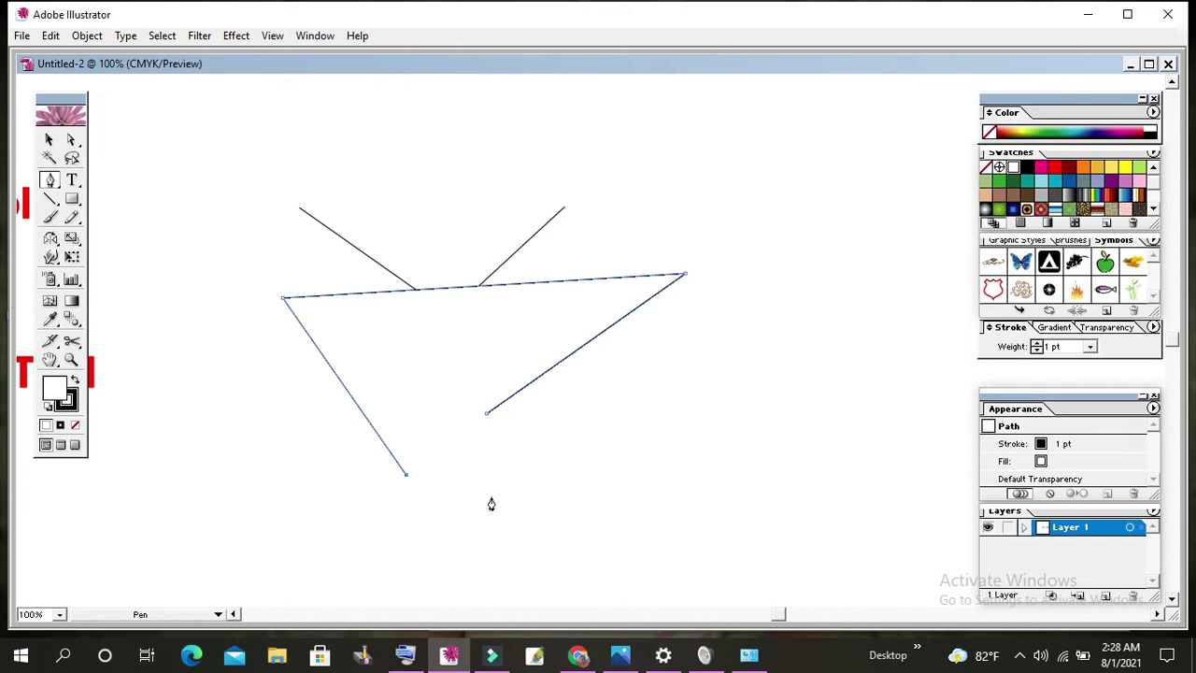
key(ctrl+z)
key(ctrl+z)
key(ctrl+z)
key(ctrl+z)
key(ctrl+z)
key(ctrl+z)
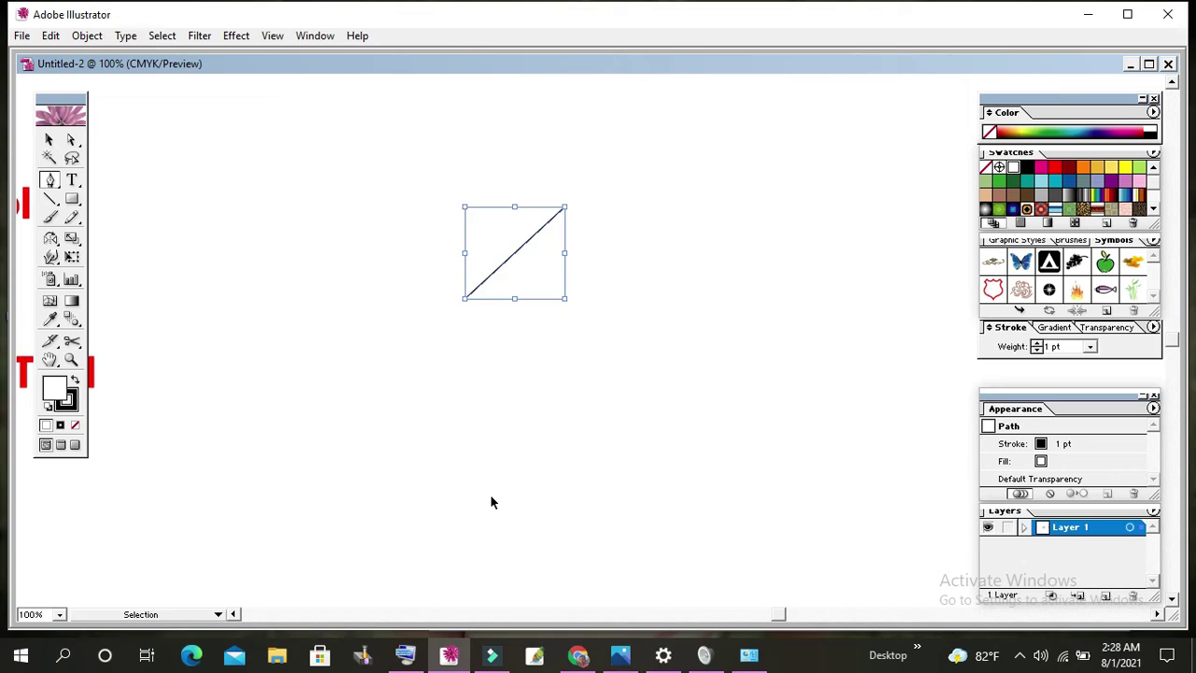
key(ctrl+z)
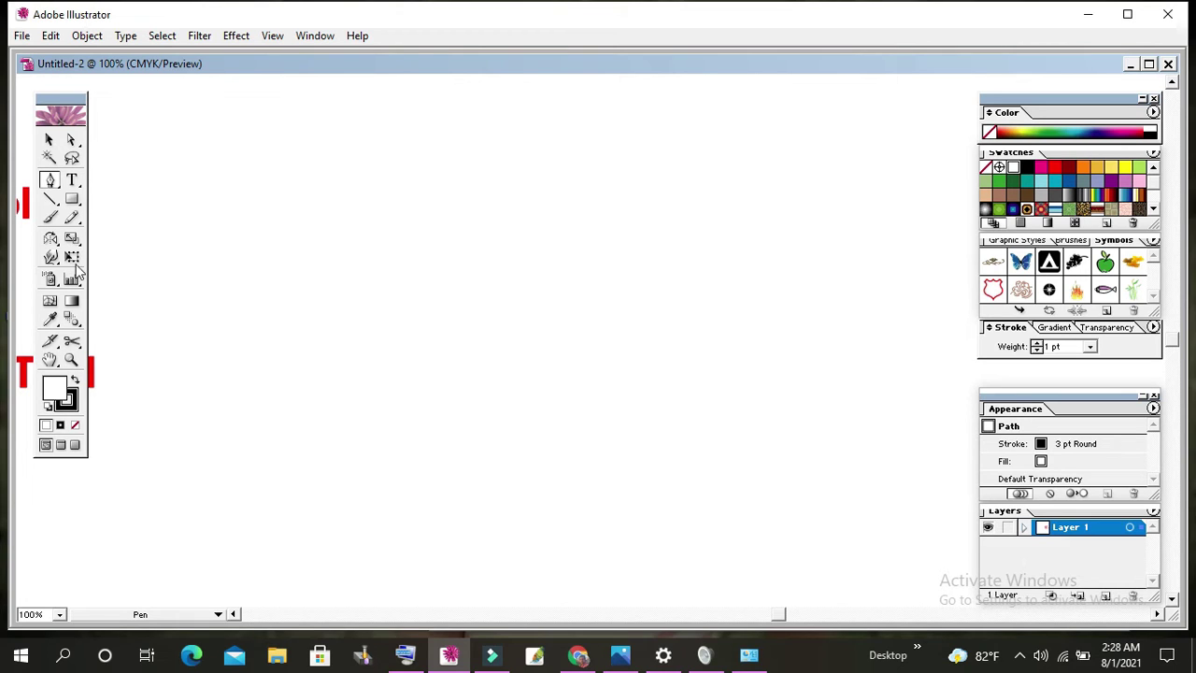
Redraw the V and add a long horizontal line and a vertical line
click(49, 198)
drag(393, 289, 264, 194)
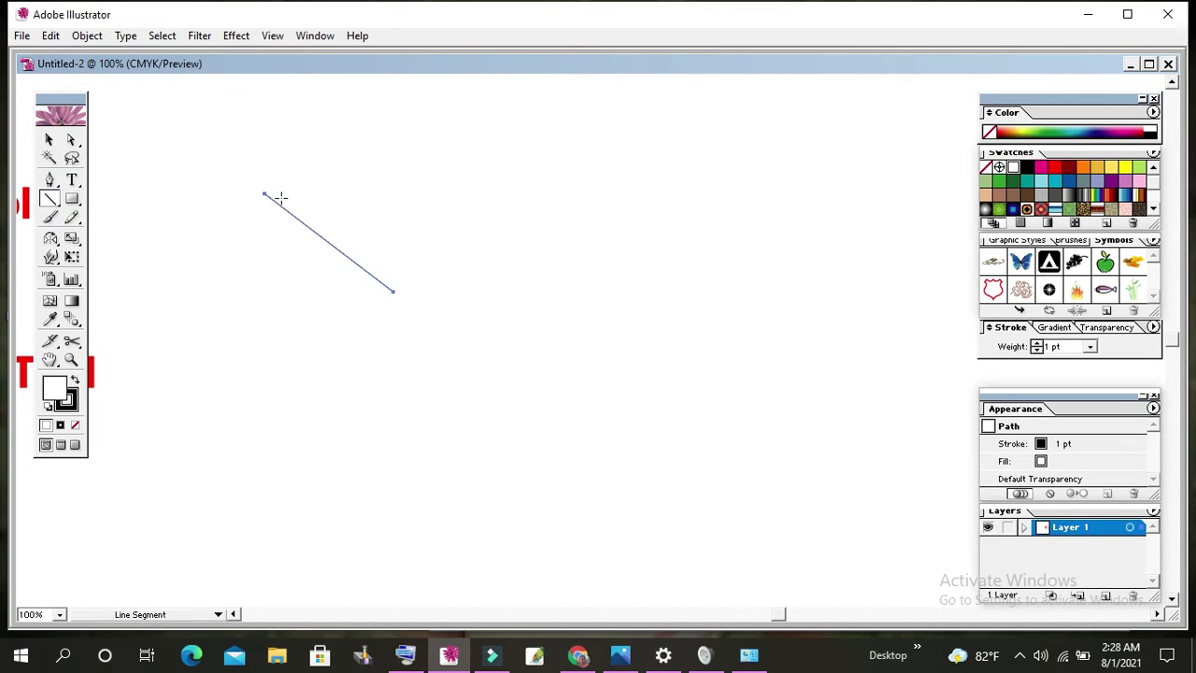
drag(407, 294, 512, 171)
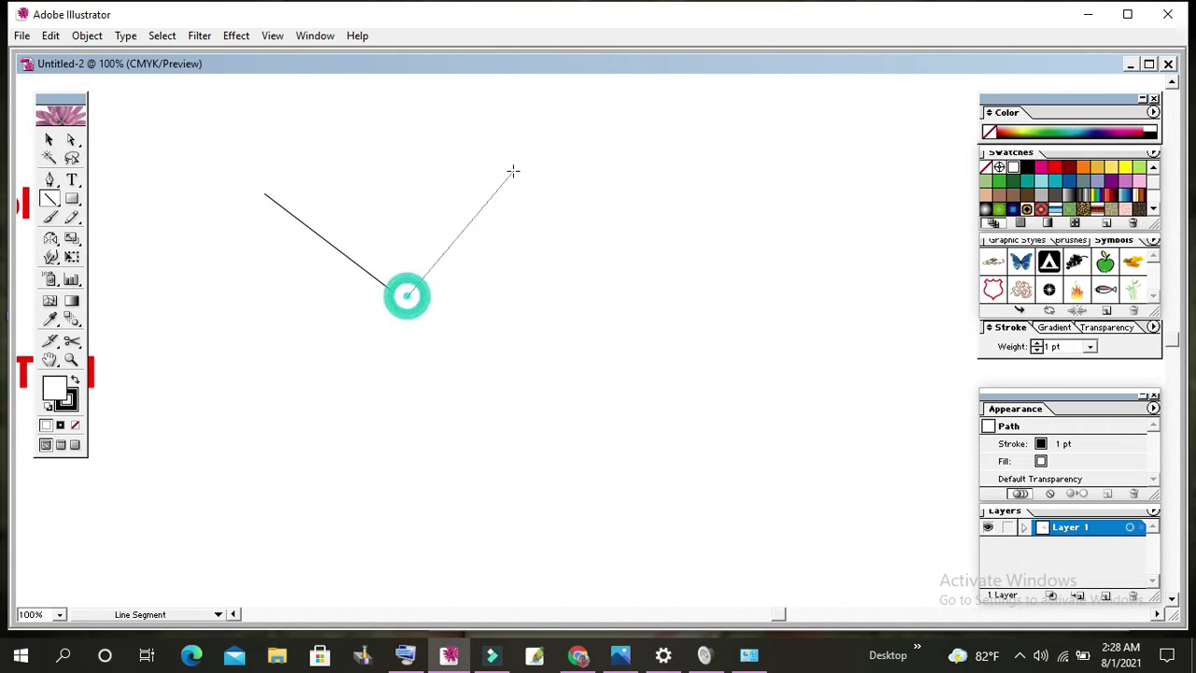
drag(425, 351, 764, 340)
key(ctrl+z)
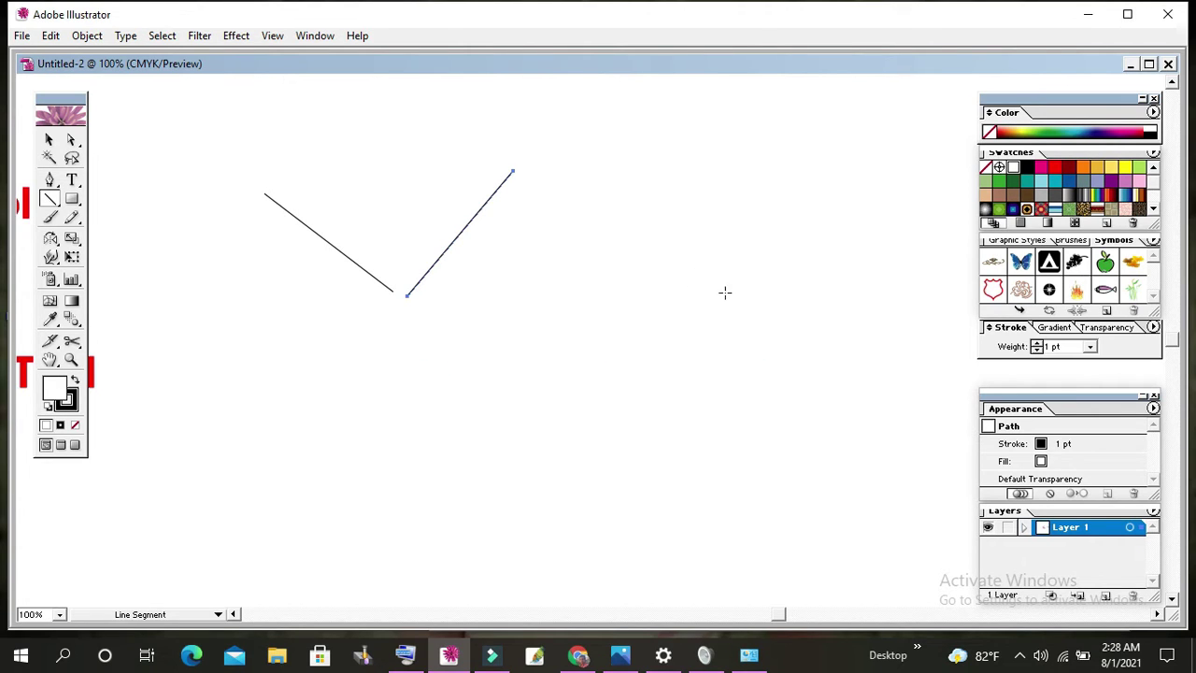
drag(529, 320, 884, 320)
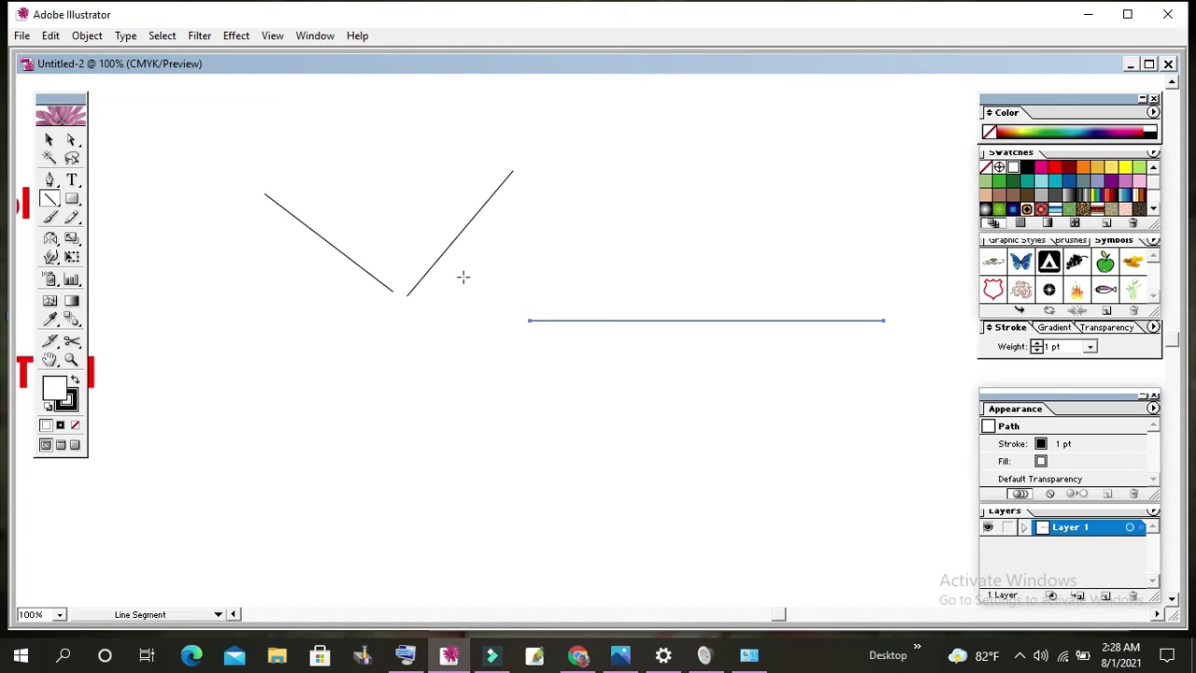
mouse_move(467, 282)
mouse_down()
mouse_move(479, 543)
mouse_move(493, 542)
mouse_up()
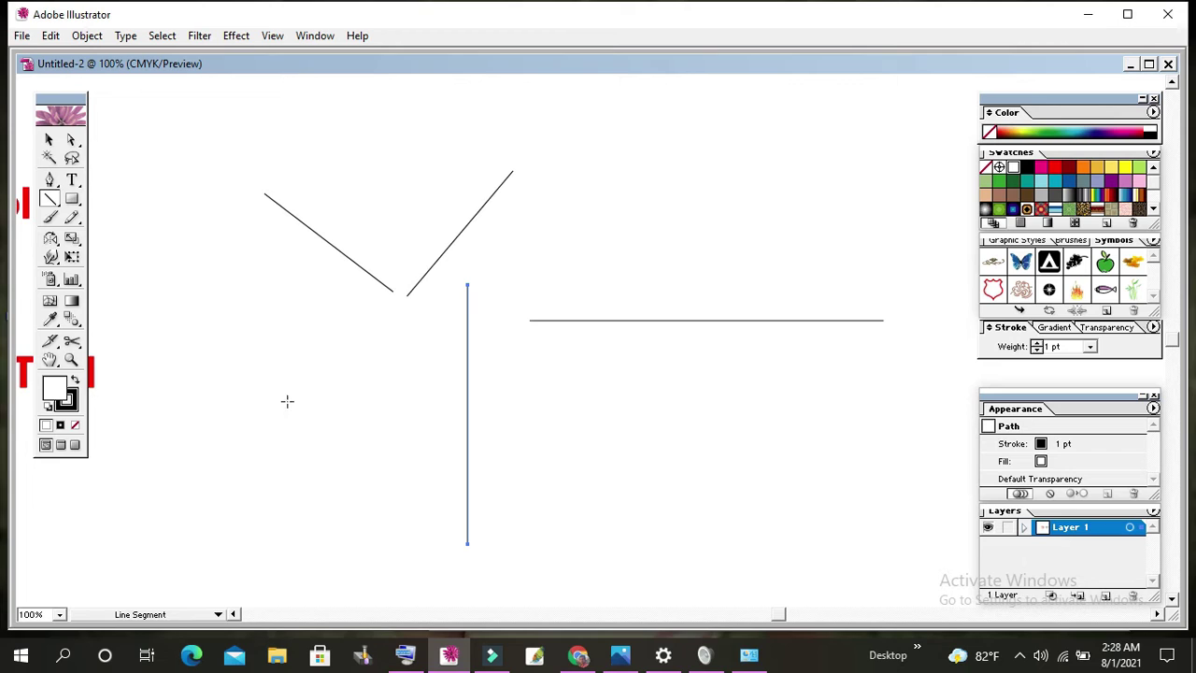
Pan the view to an empty canvas area beside the line drawings
click(49, 139)
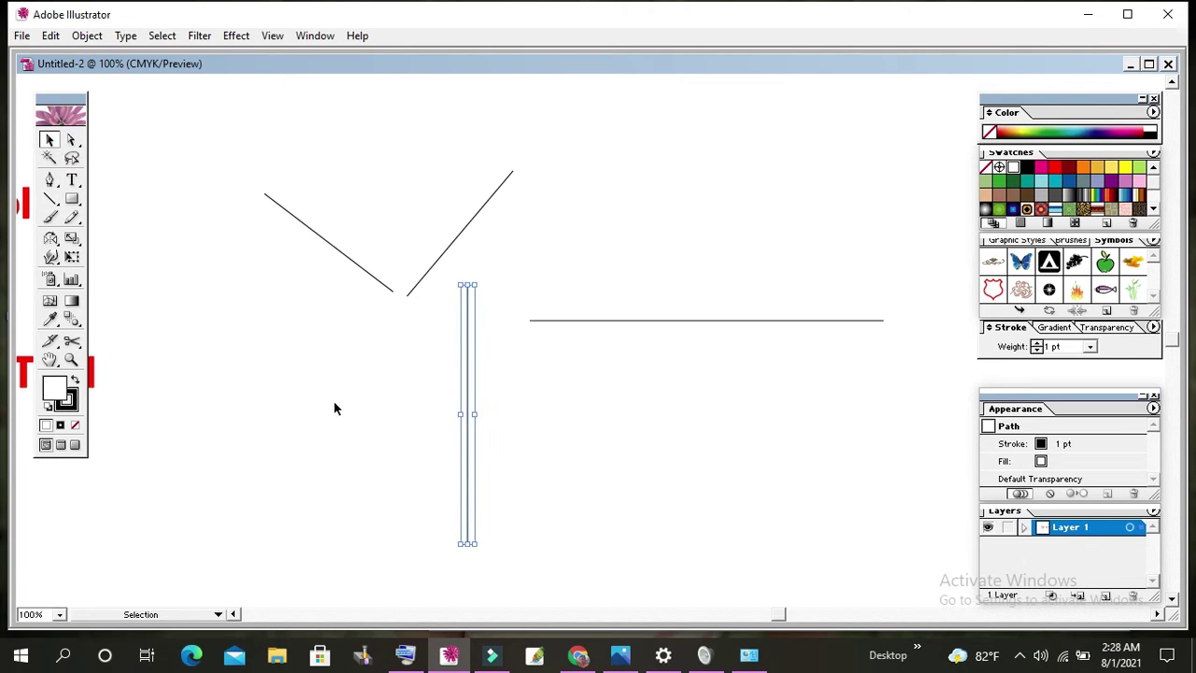
key(space)
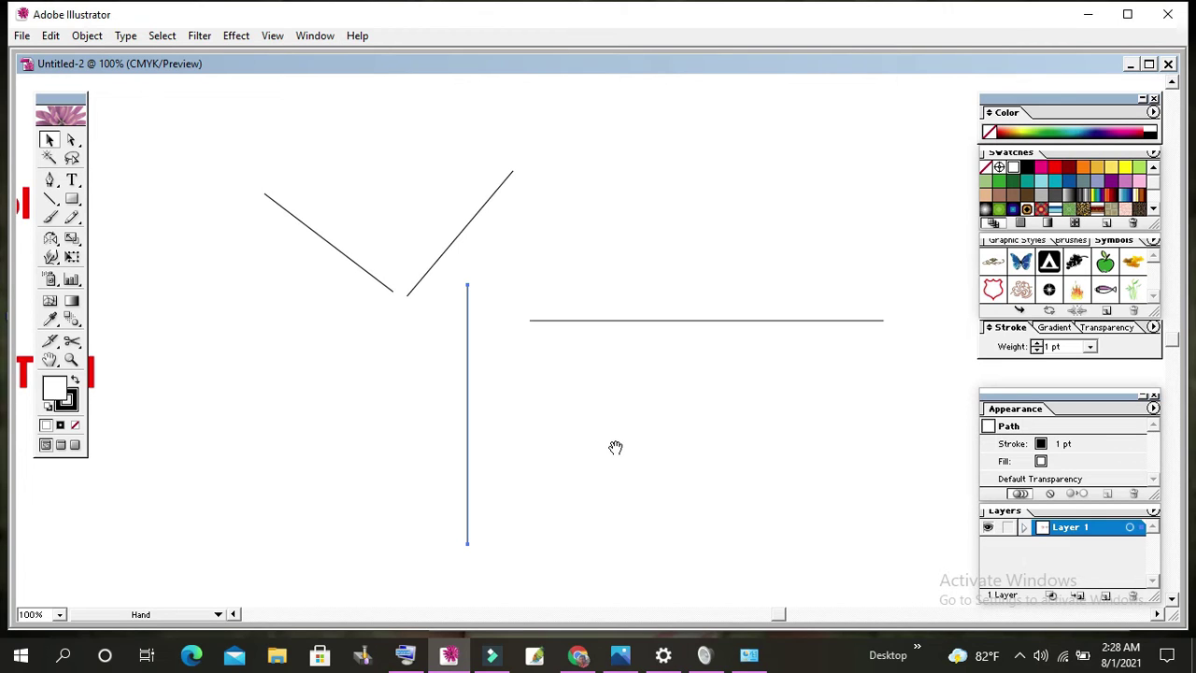
drag(615, 449, 171, 395)
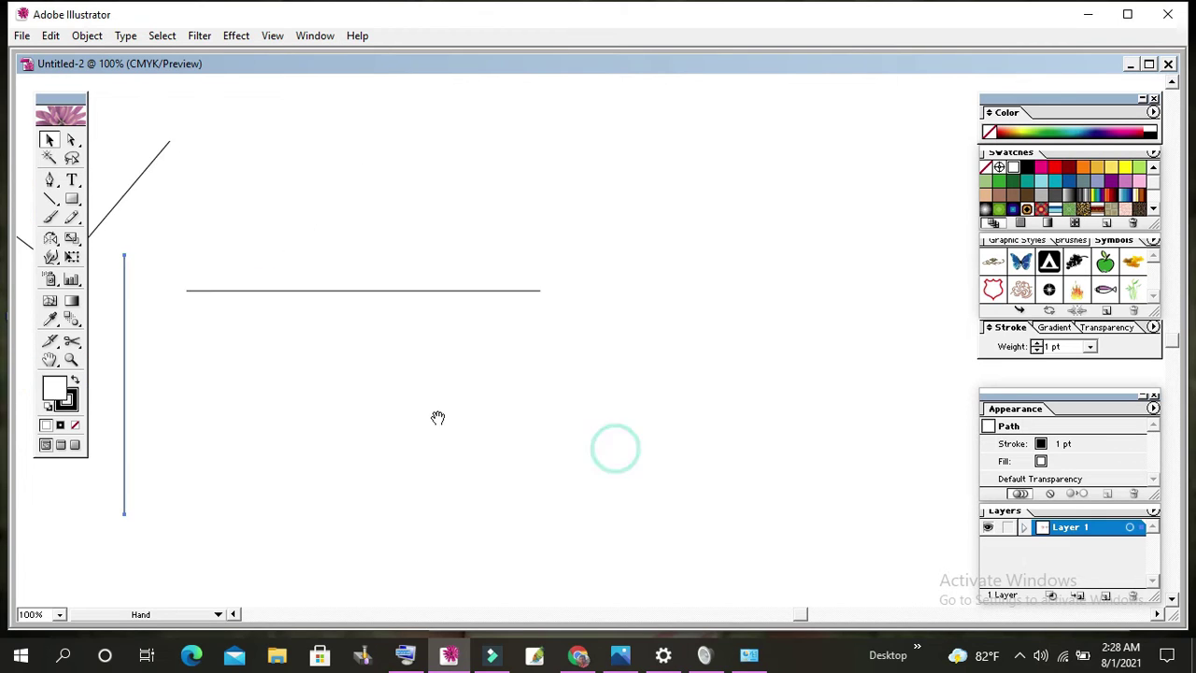
Draw the leaf's long diagonal midrib and short veins on both sides
click(49, 199)
mouse_move(482, 169)
mouse_down()
mouse_move(621, 405)
mouse_move(658, 295)
mouse_up()
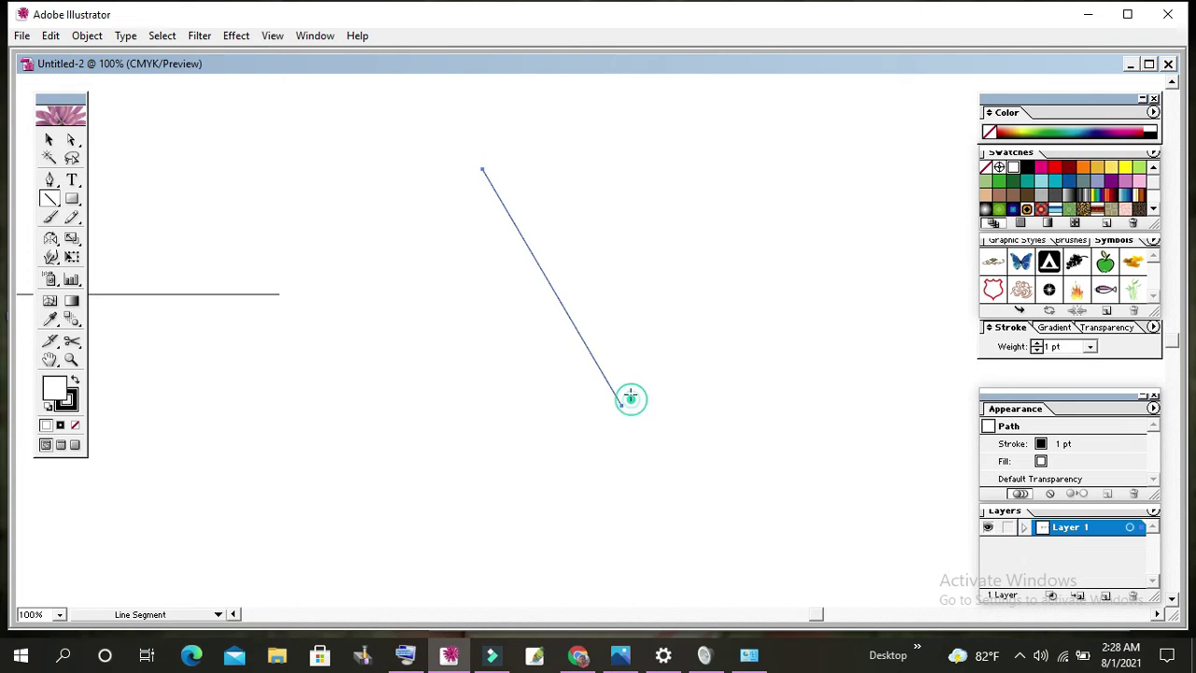
drag(609, 406, 520, 404)
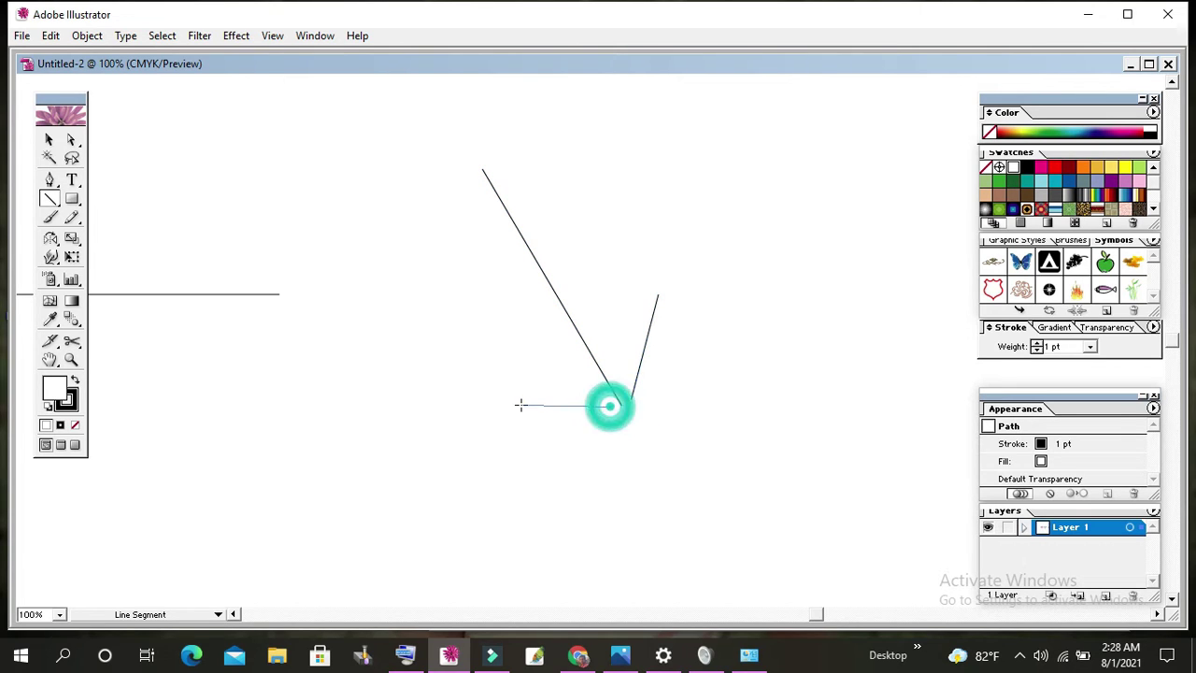
drag(617, 368, 657, 226)
drag(583, 384, 434, 353)
drag(603, 313, 639, 174)
drag(537, 336, 405, 286)
drag(577, 261, 617, 130)
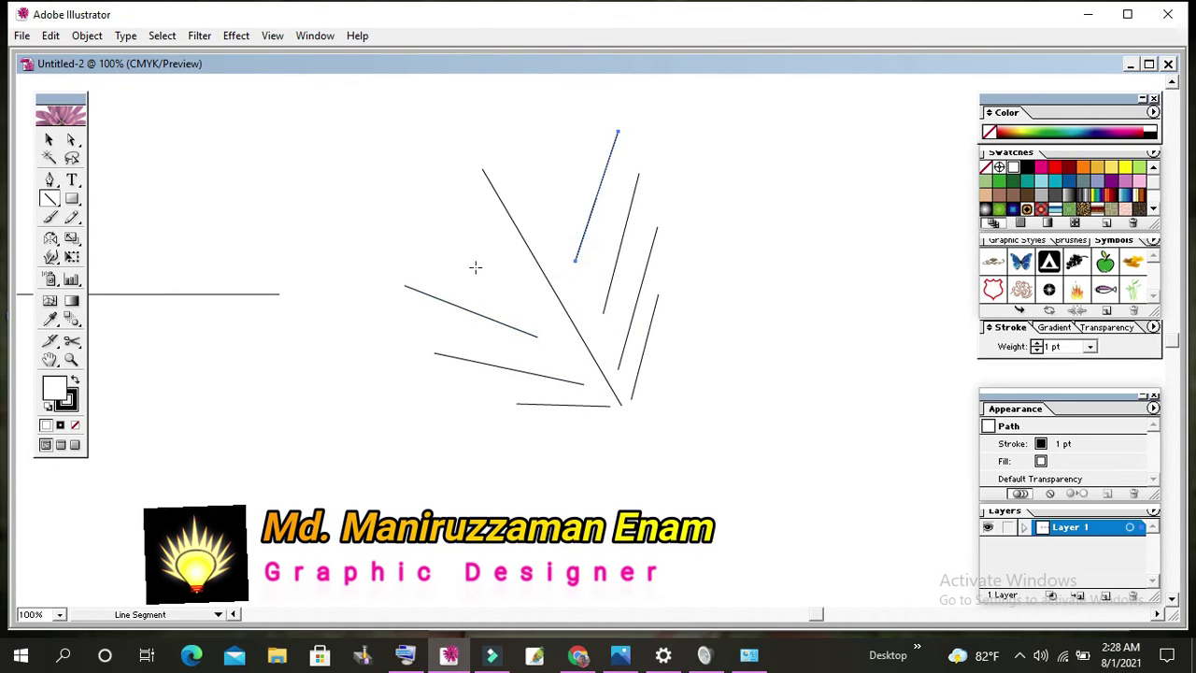
drag(474, 265, 364, 208)
drag(464, 215, 381, 167)
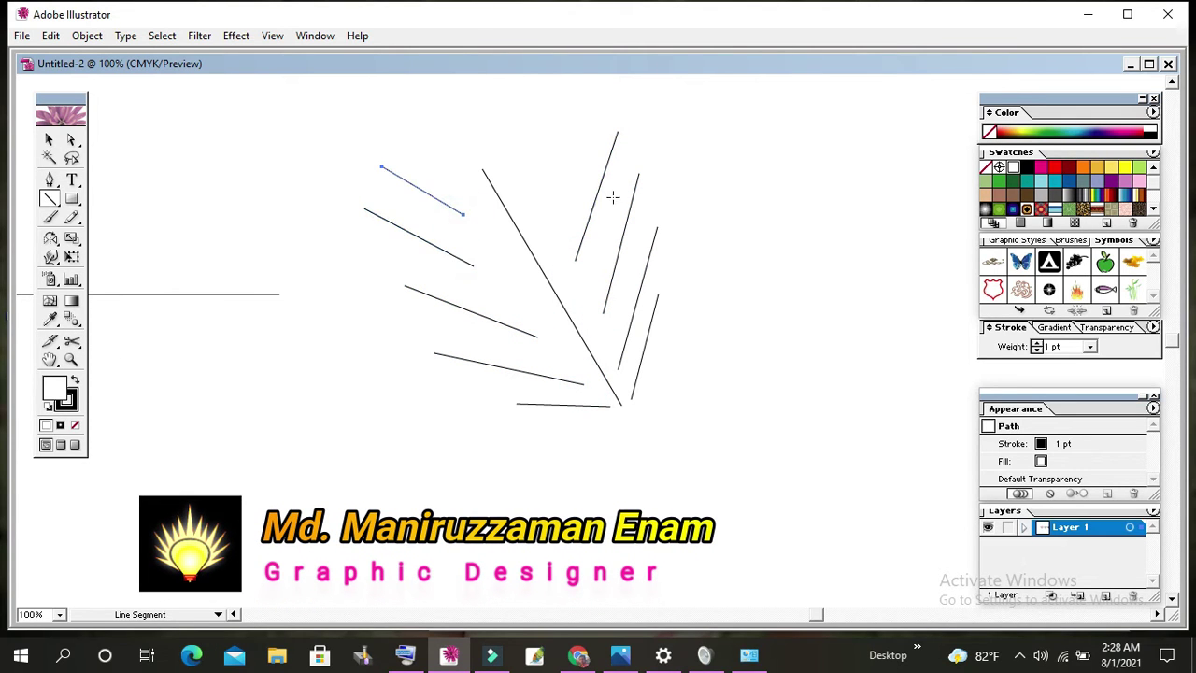
drag(553, 193, 569, 113)
Add the veins near the leaf's tip, redrawing a misplaced diagonal vein
mouse_move(533, 165)
mouse_down()
mouse_move(604, 245)
mouse_move(616, 293)
mouse_move(597, 213)
mouse_up()
drag(512, 270, 478, 248)
mouse_move(551, 229)
mouse_down()
mouse_move(548, 192)
mouse_move(484, 145)
mouse_up()
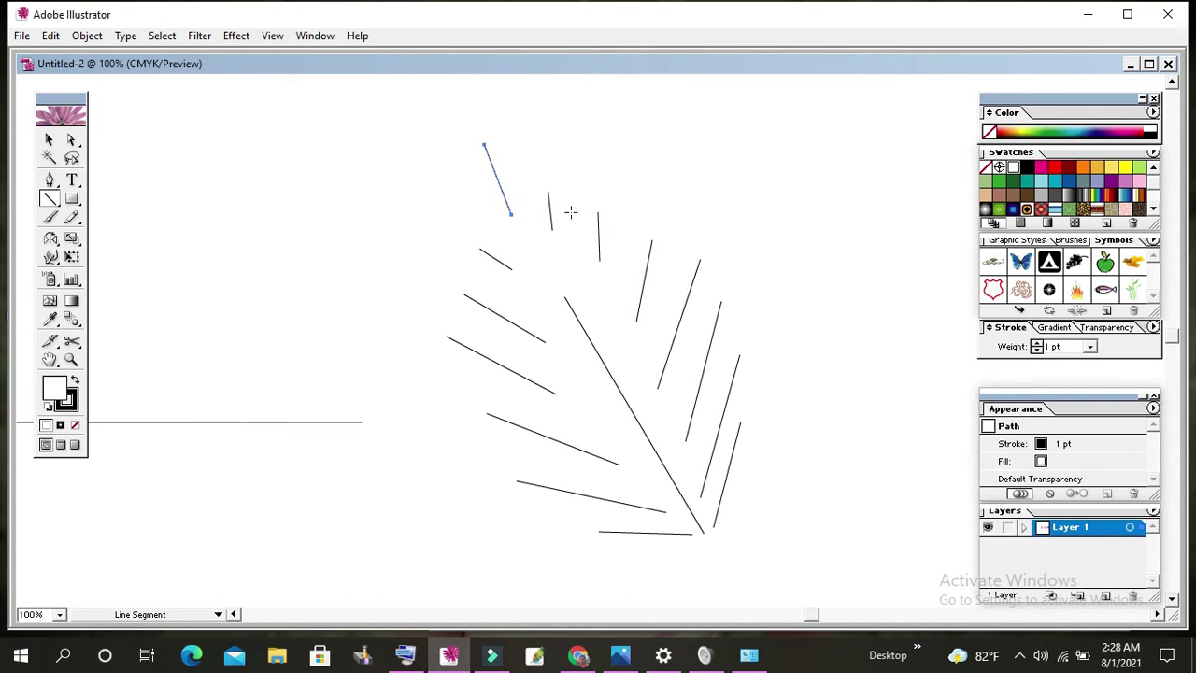
key(ctrl+z)
drag(535, 251, 479, 185)
Zoom out and marquee-select all the lines forming the leaf
click(48, 138)
drag(519, 381, 403, 365)
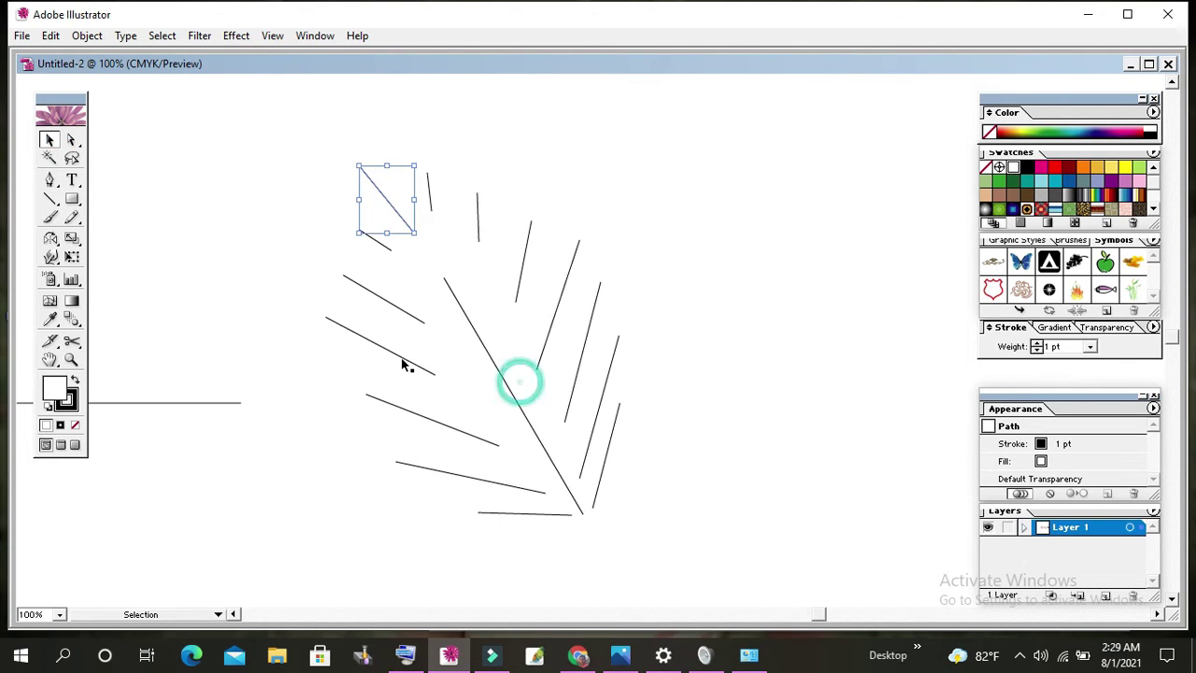
key(ctrl+minus)
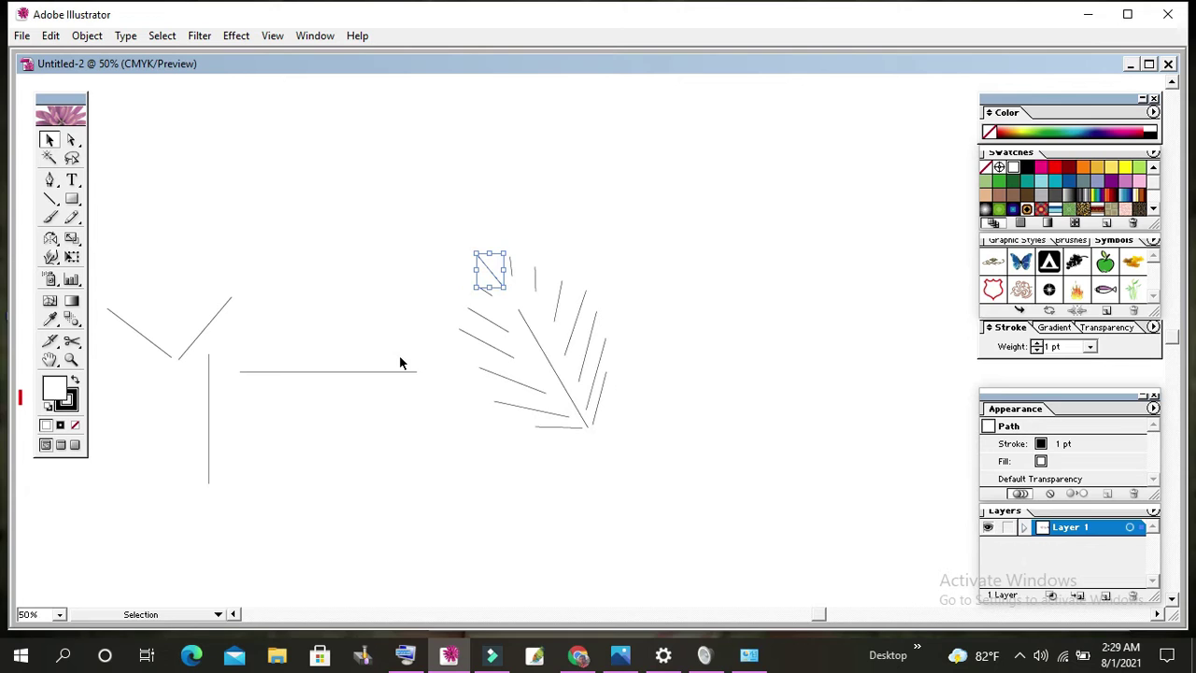
click(666, 345)
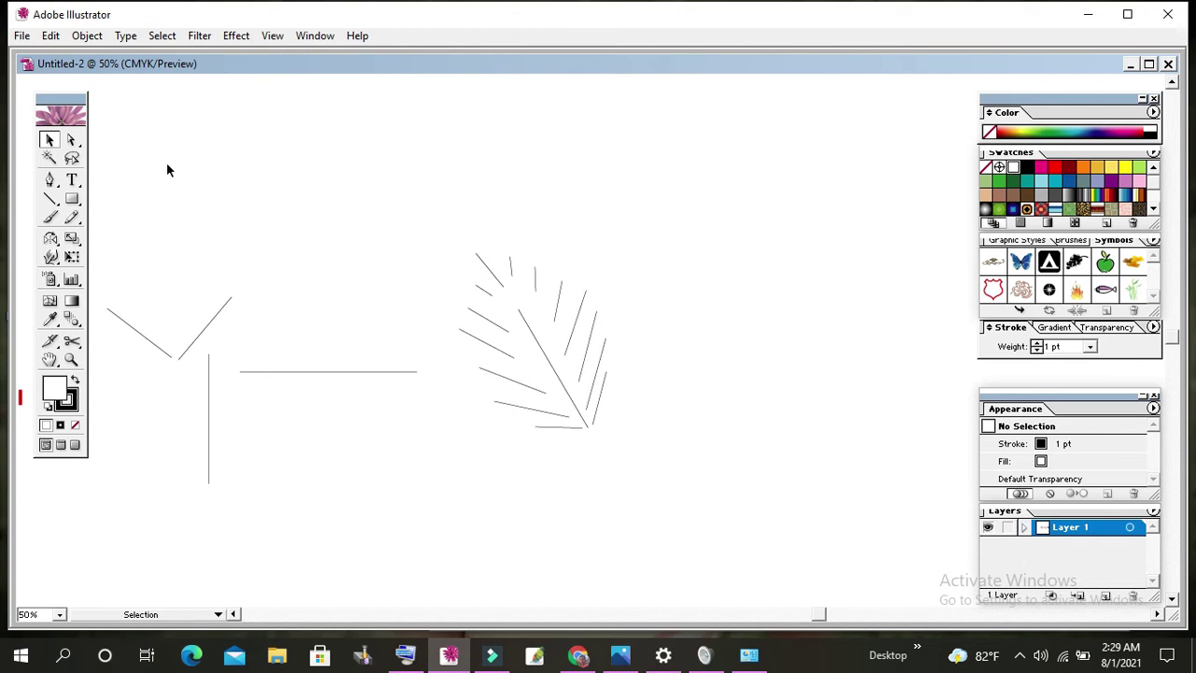
drag(439, 231, 700, 492)
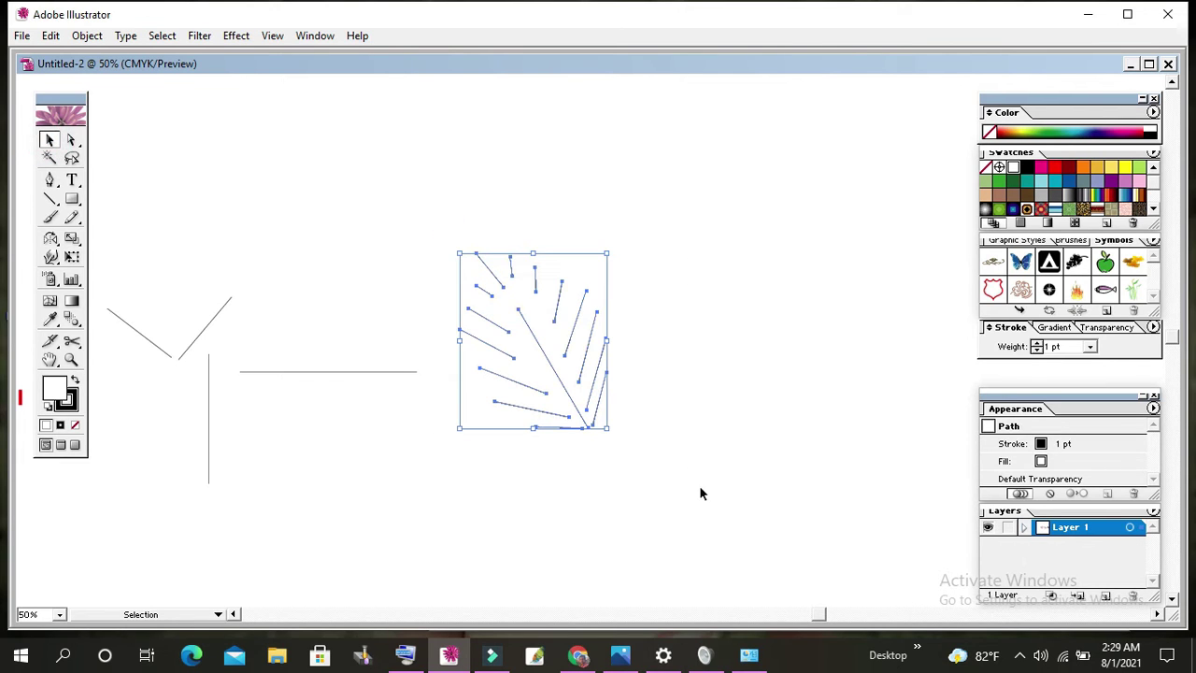
Change the leaf lines' stroke weight from 3 pt to 10 pt, then deselect them
click(1089, 347)
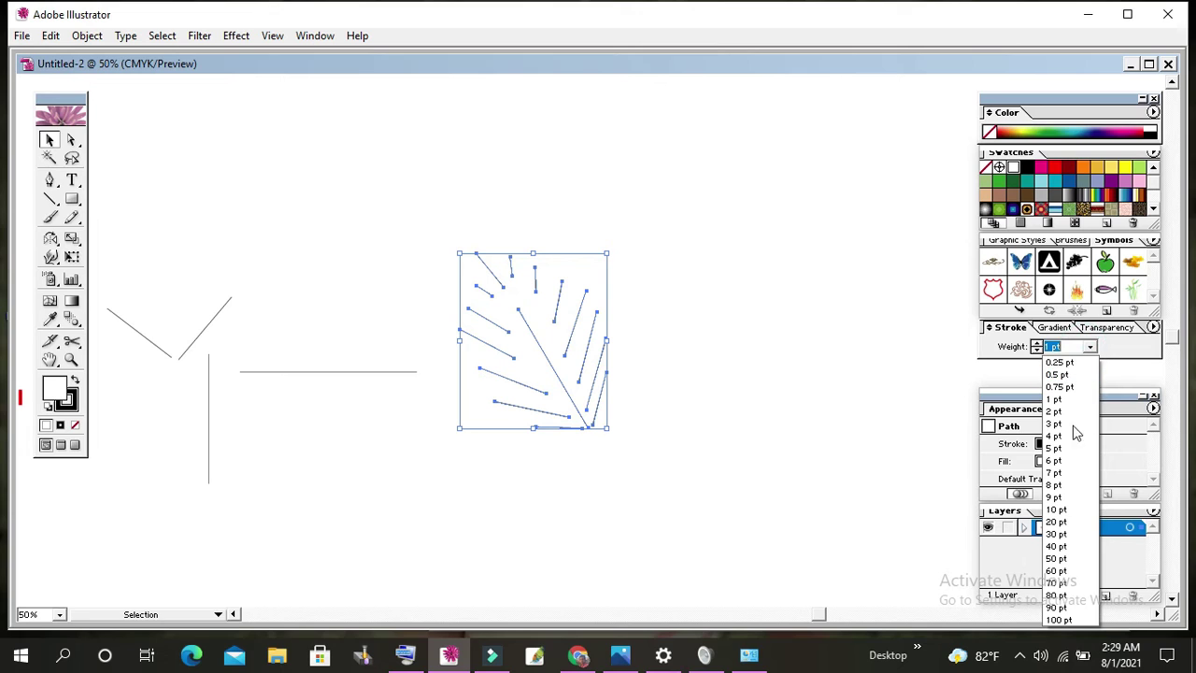
click(1067, 427)
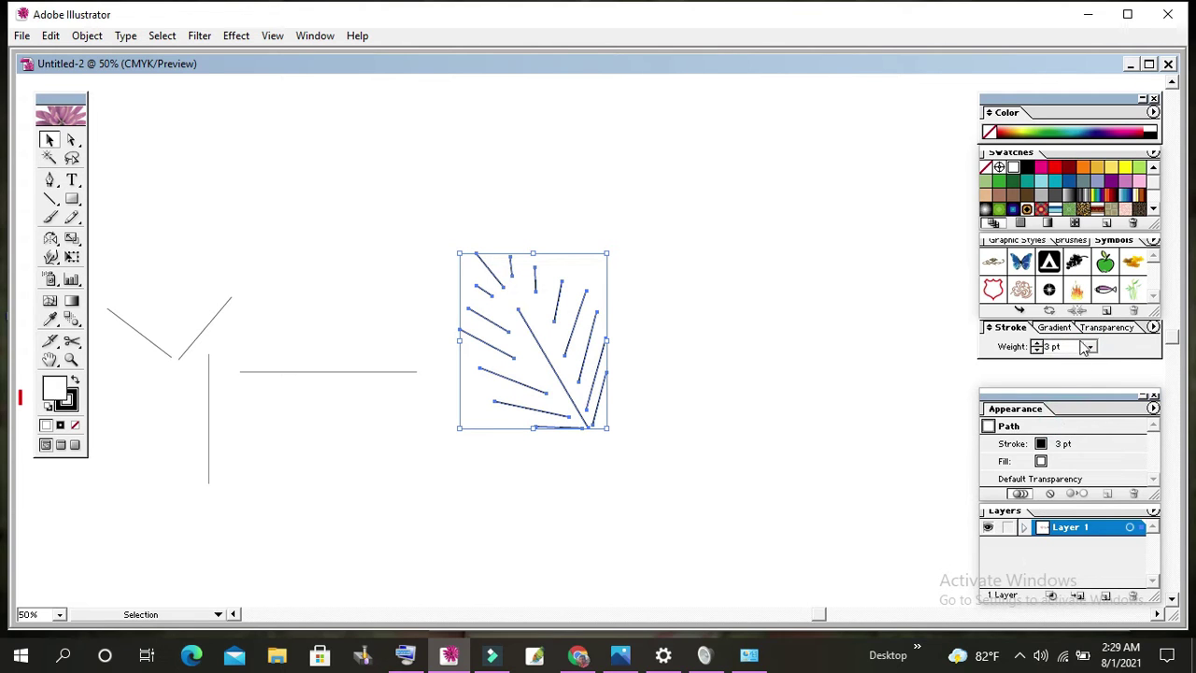
click(1090, 347)
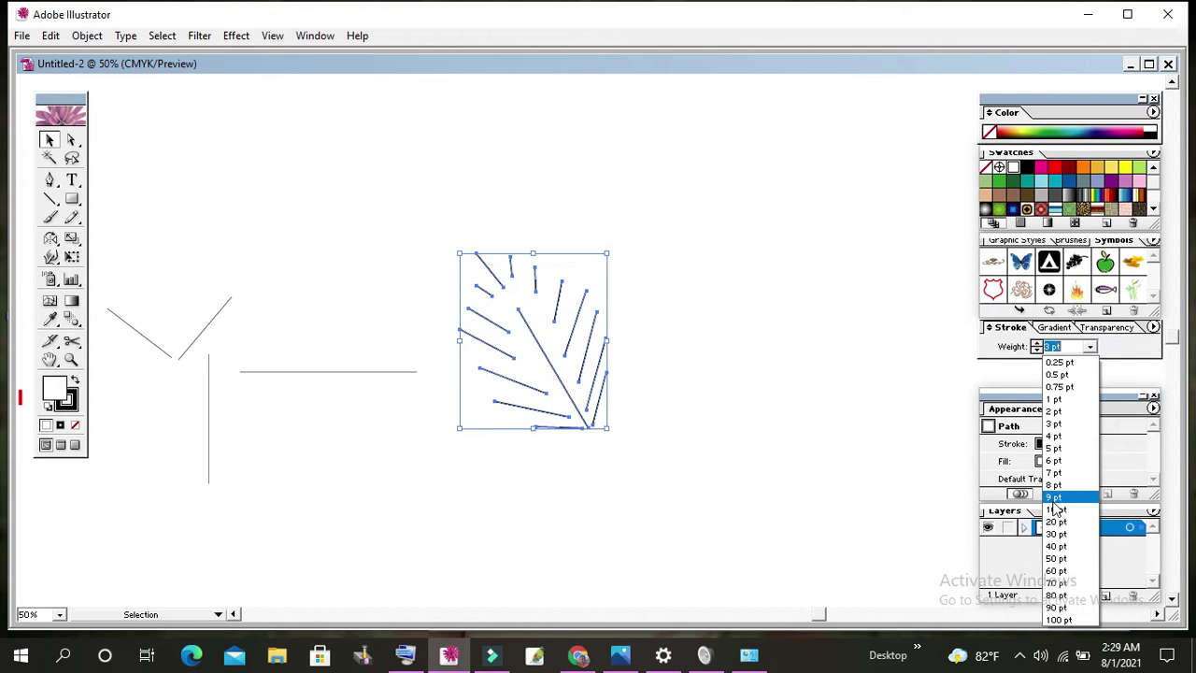
click(1056, 509)
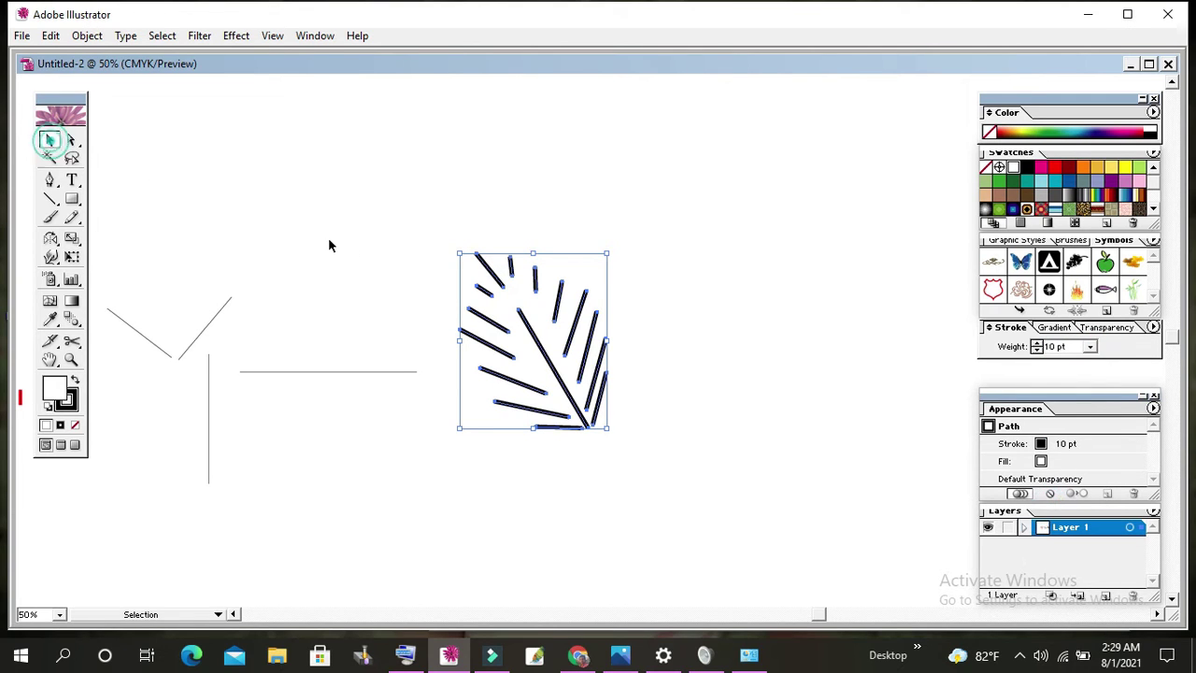
mouse_move(406, 200)
mouse_down()
mouse_move(642, 486)
mouse_move(619, 477)
mouse_up()
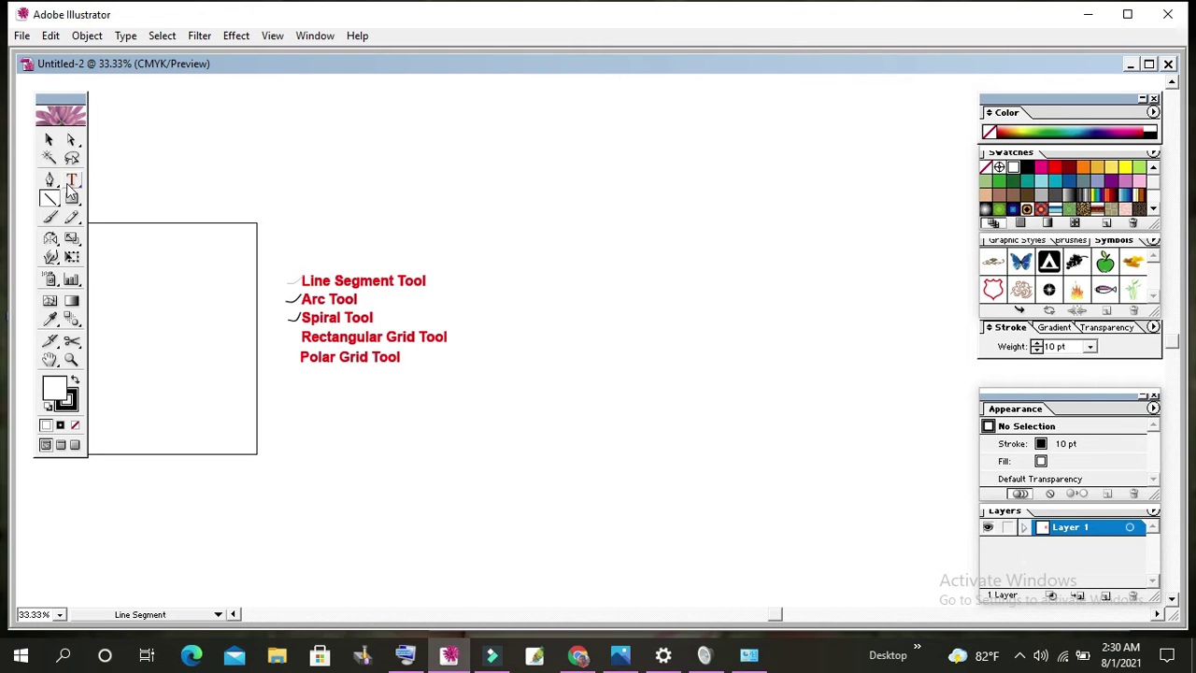
Pick the Arc tool, reset its options to defaults, and cancel without drawing
drag(47, 198, 90, 202)
click(543, 215)
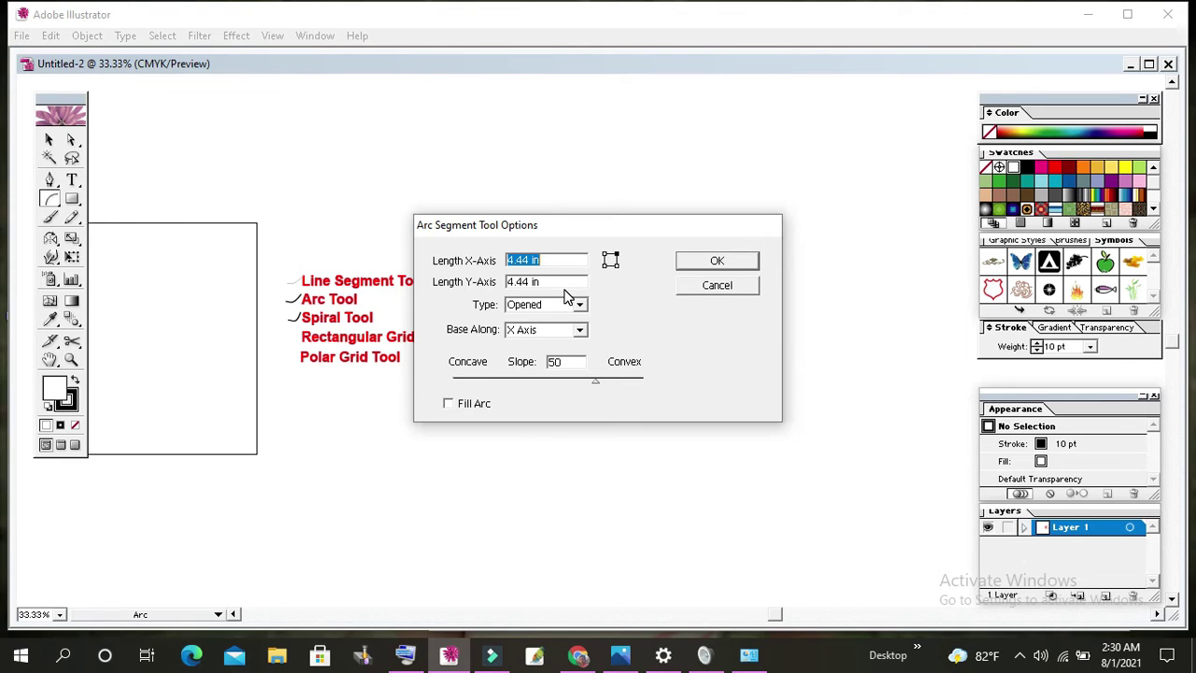
alt+click(722, 289)
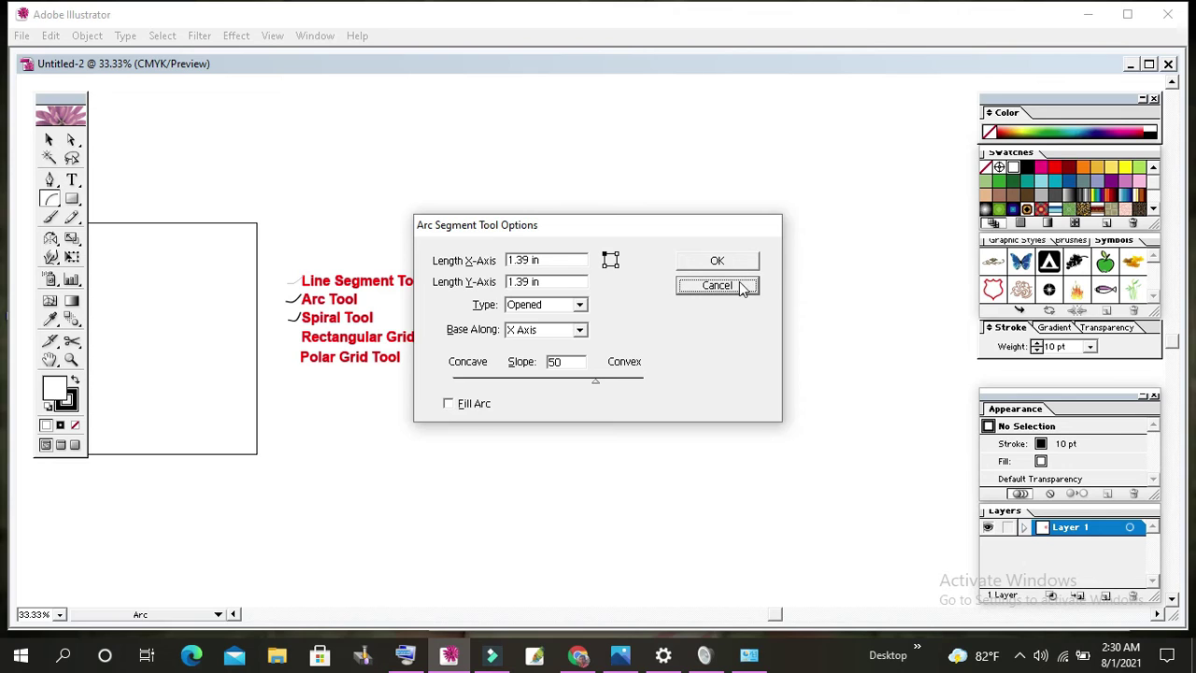
click(737, 284)
click(49, 198)
key(space)
click(680, 397)
Draw mirrored pairs of arcs stacking upward on left and right sides
mouse_move(623, 403)
mouse_down()
mouse_move(530, 420)
mouse_move(425, 269)
mouse_up()
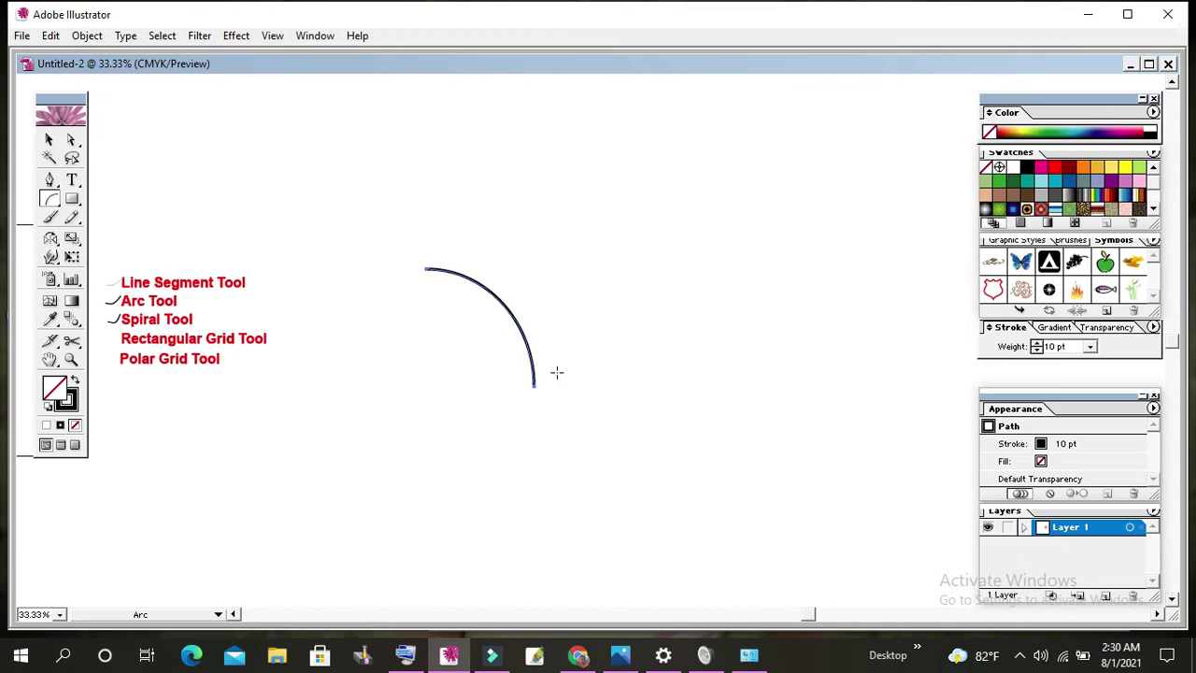
drag(554, 385, 658, 254)
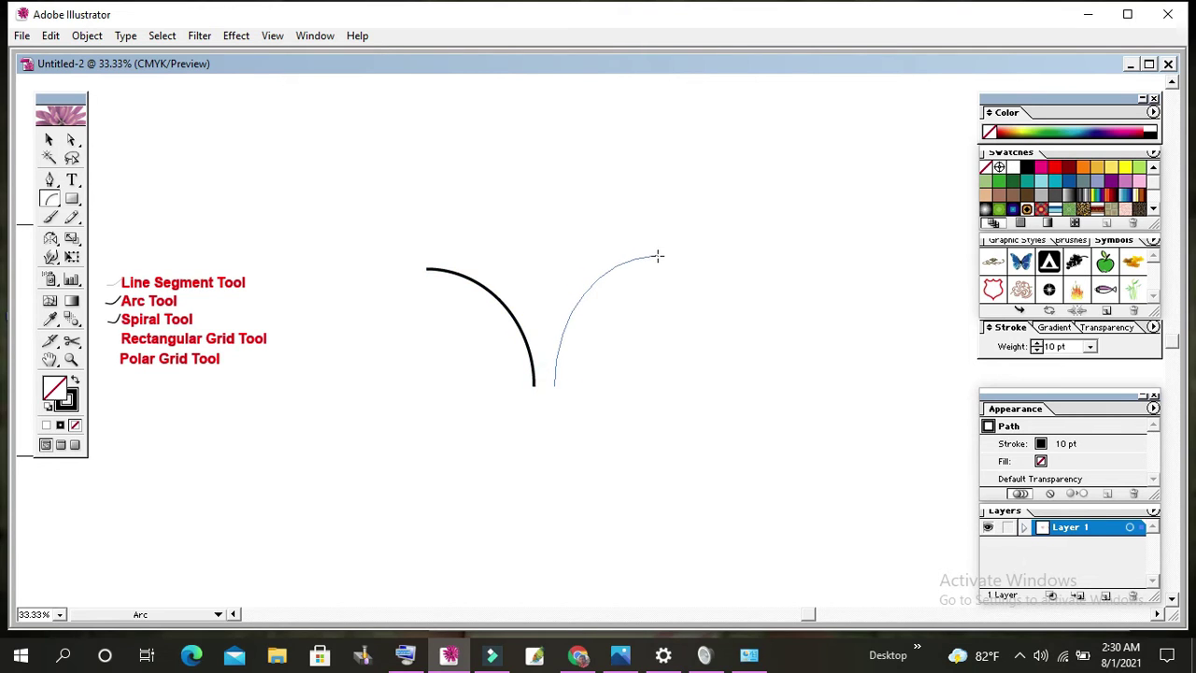
mouse_move(532, 307)
mouse_down()
mouse_move(446, 235)
mouse_move(421, 229)
mouse_up()
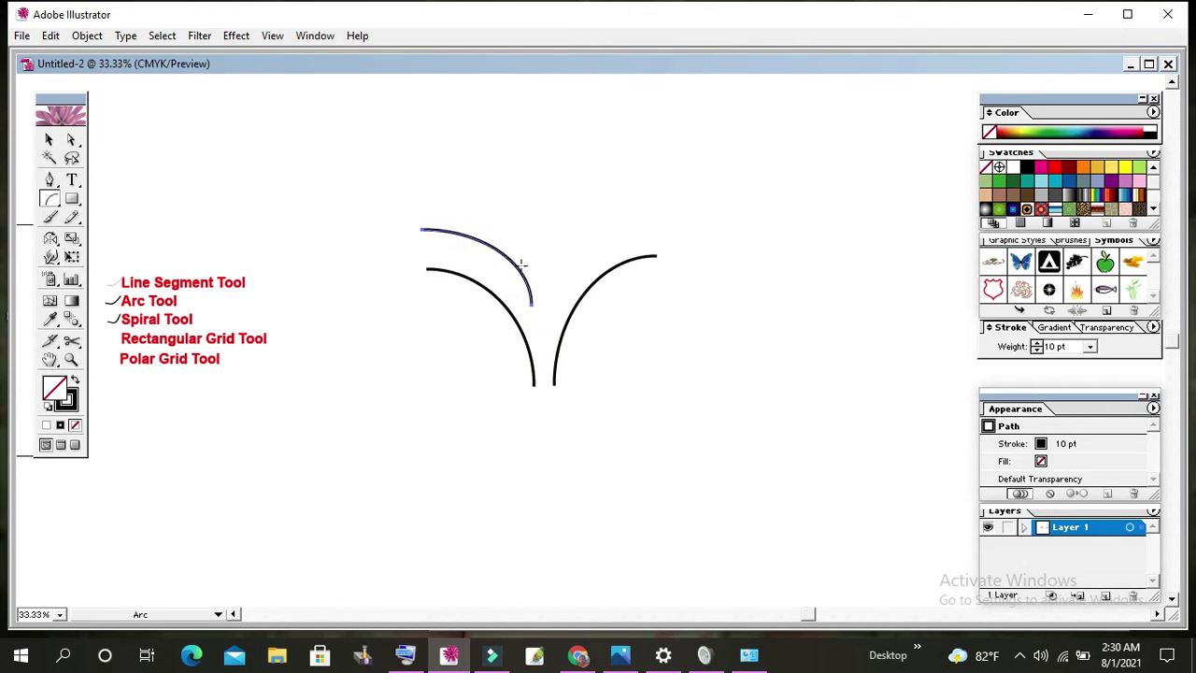
drag(558, 280, 670, 215)
drag(531, 233, 423, 196)
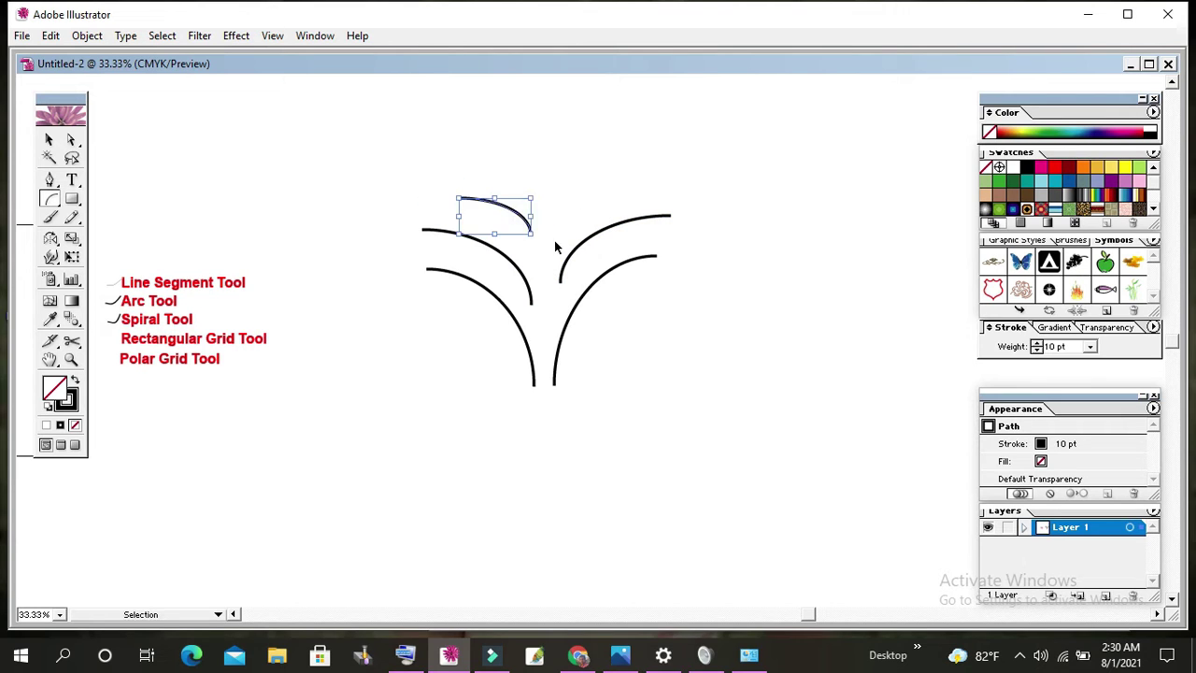
drag(582, 206, 671, 174)
drag(529, 190, 445, 149)
Draw a grass-like cluster of tall arcs curving up-left and up-right
drag(735, 447, 605, 205)
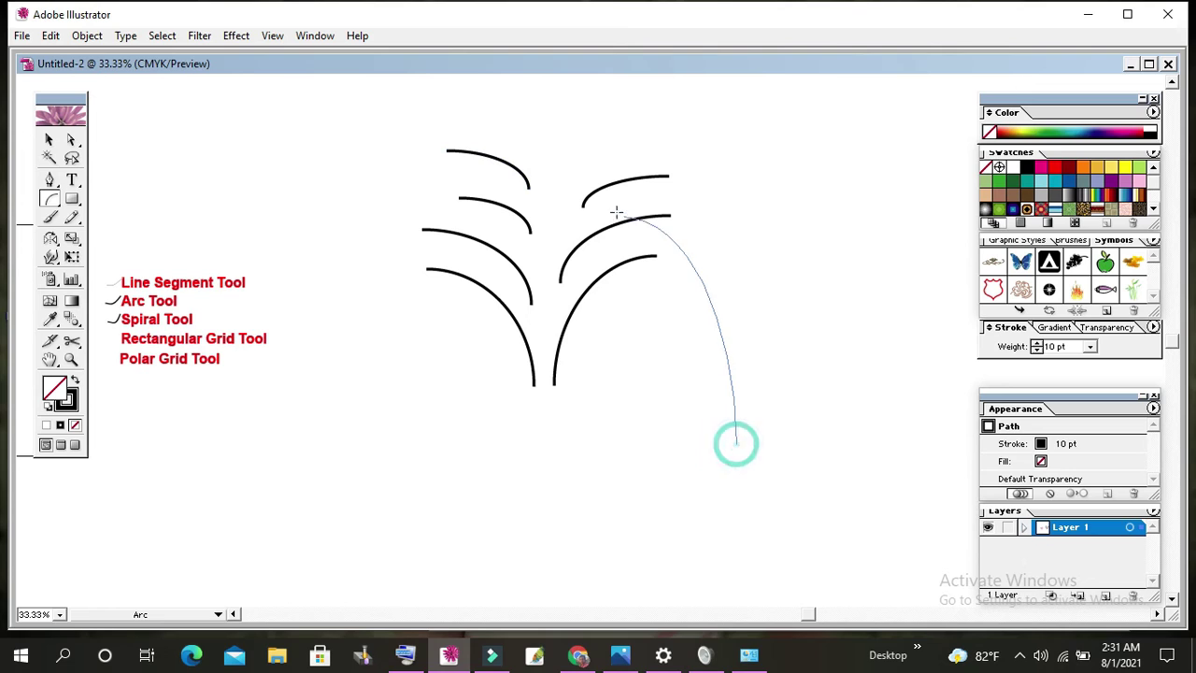
drag(819, 446, 897, 168)
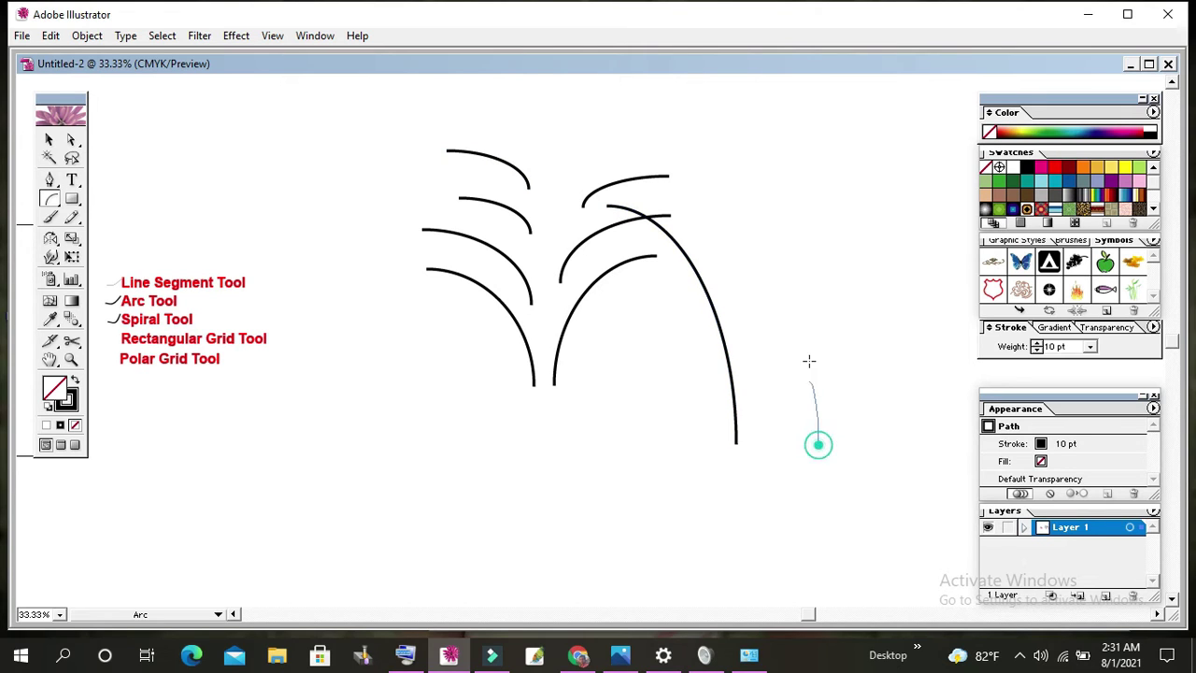
drag(755, 442, 643, 193)
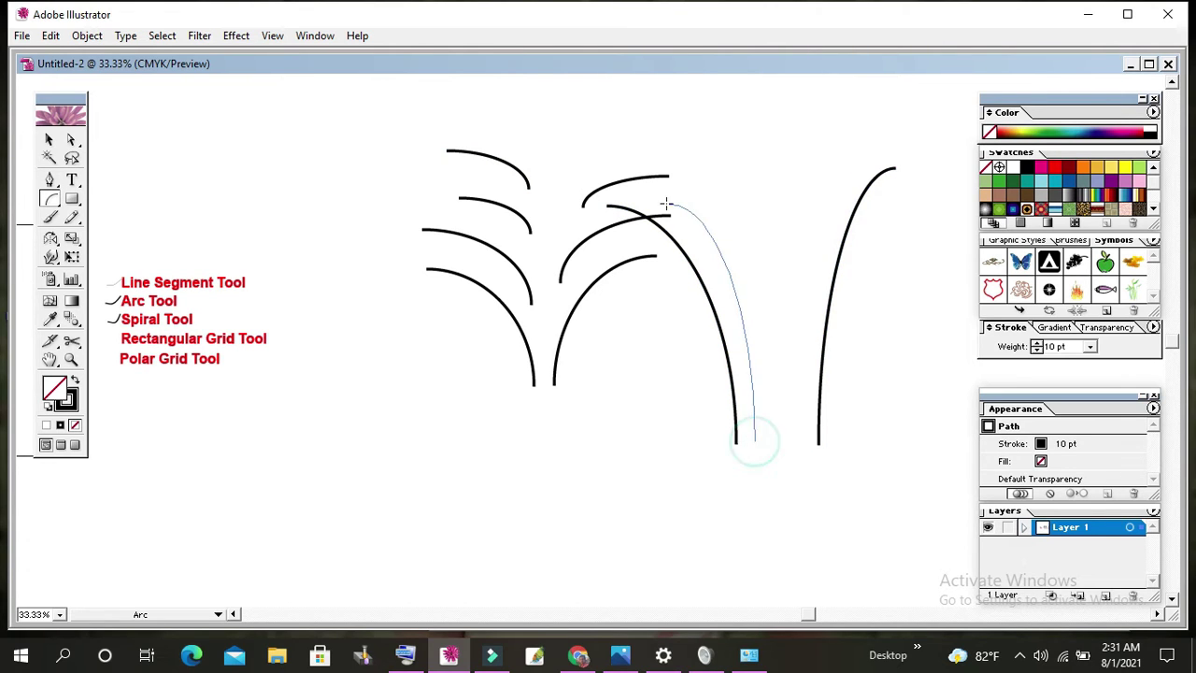
drag(796, 431, 878, 133)
drag(769, 432, 669, 178)
drag(780, 428, 815, 149)
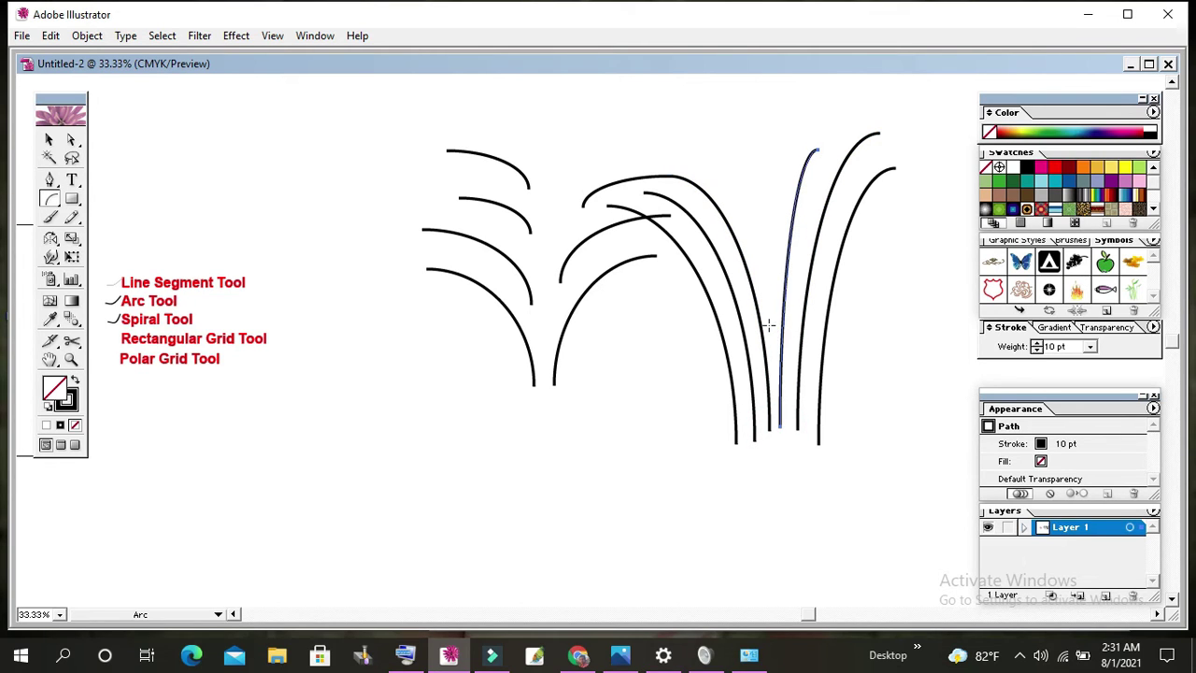
drag(767, 325, 676, 108)
drag(775, 230, 782, 106)
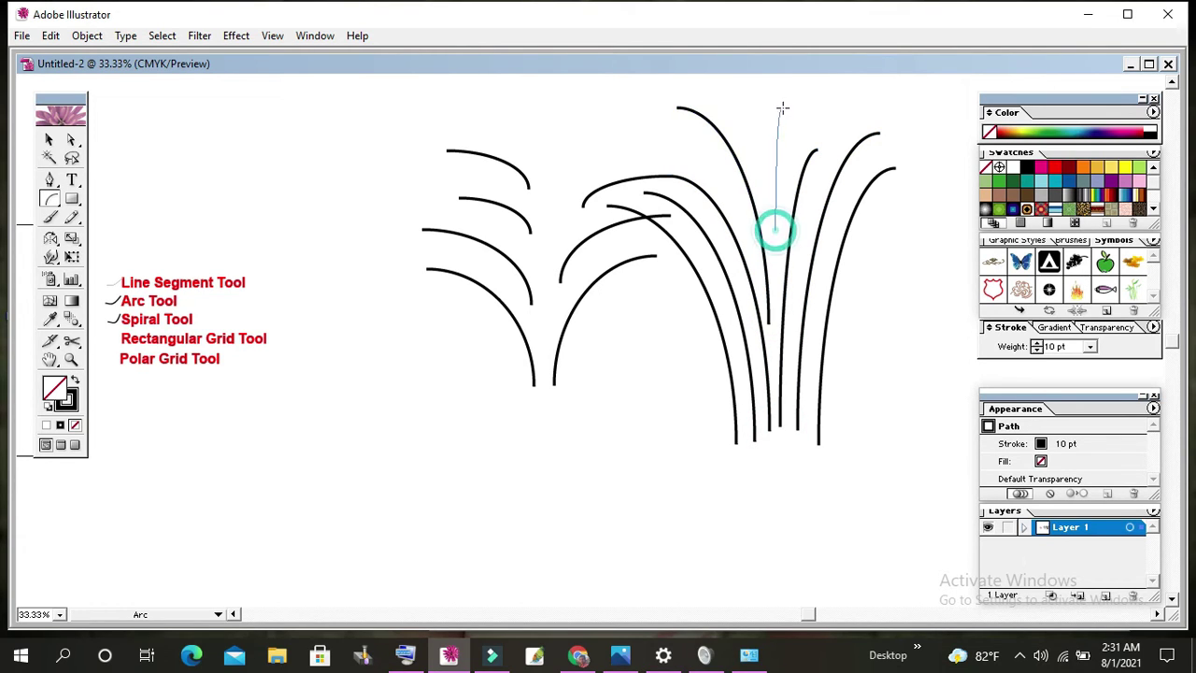
Pan to blank canvas beside the arc clusters
drag(818, 437, 538, 487)
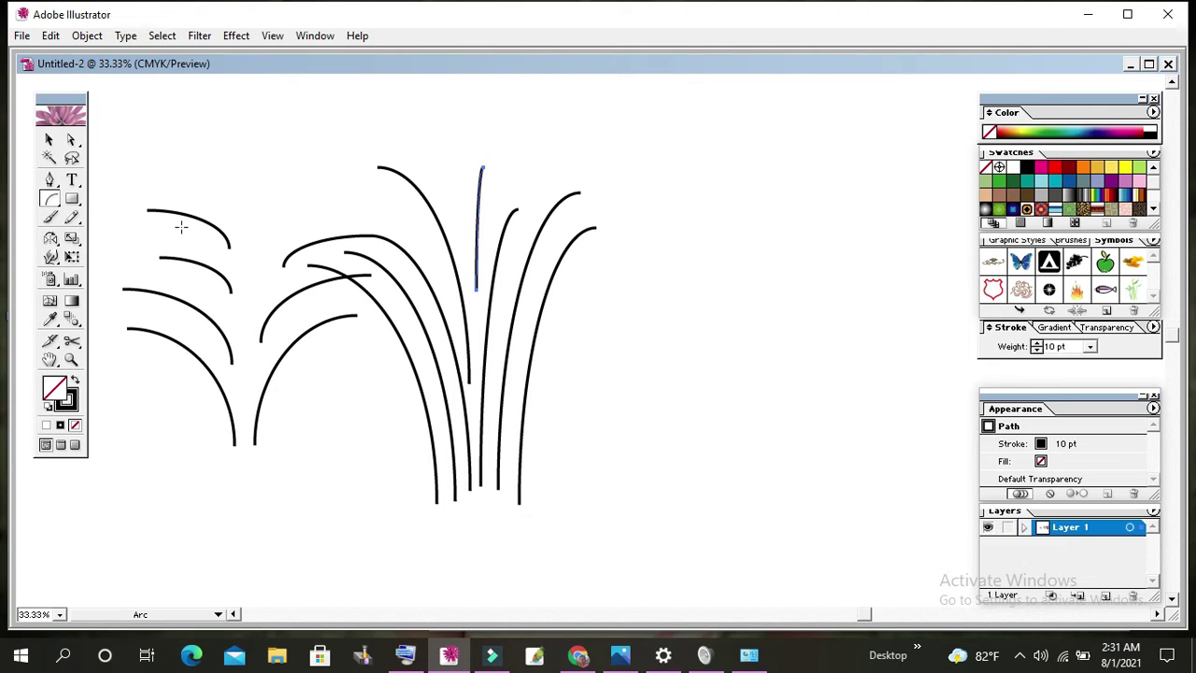
click(49, 139)
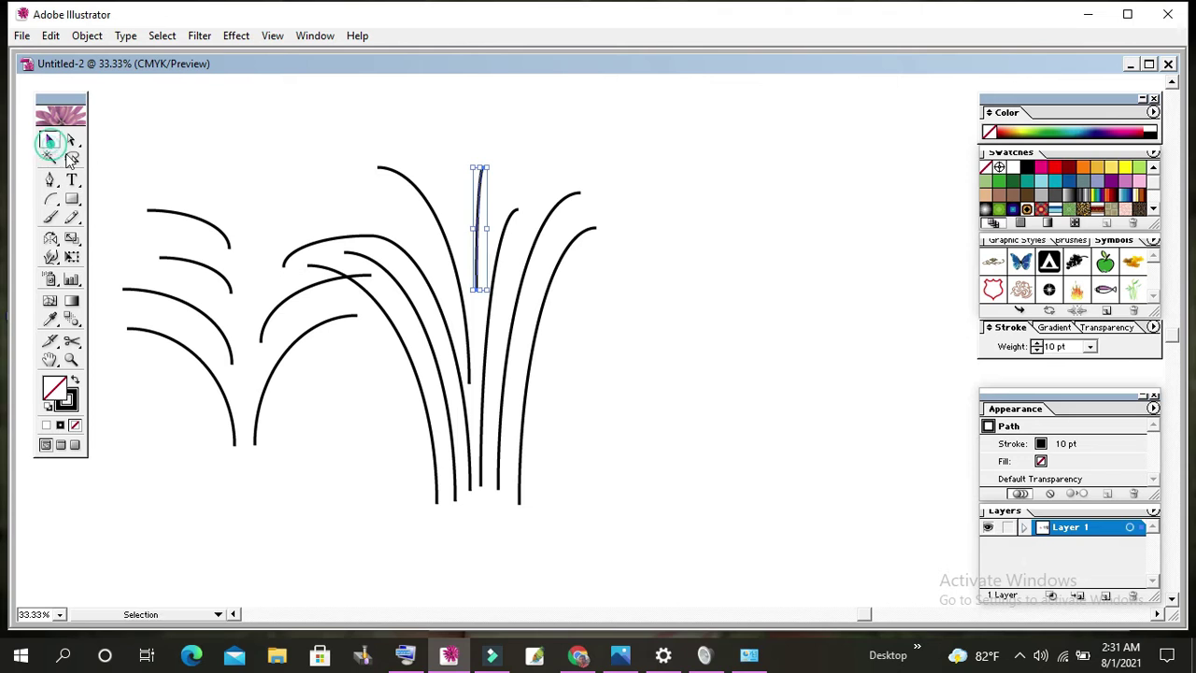
drag(486, 359, 201, 373)
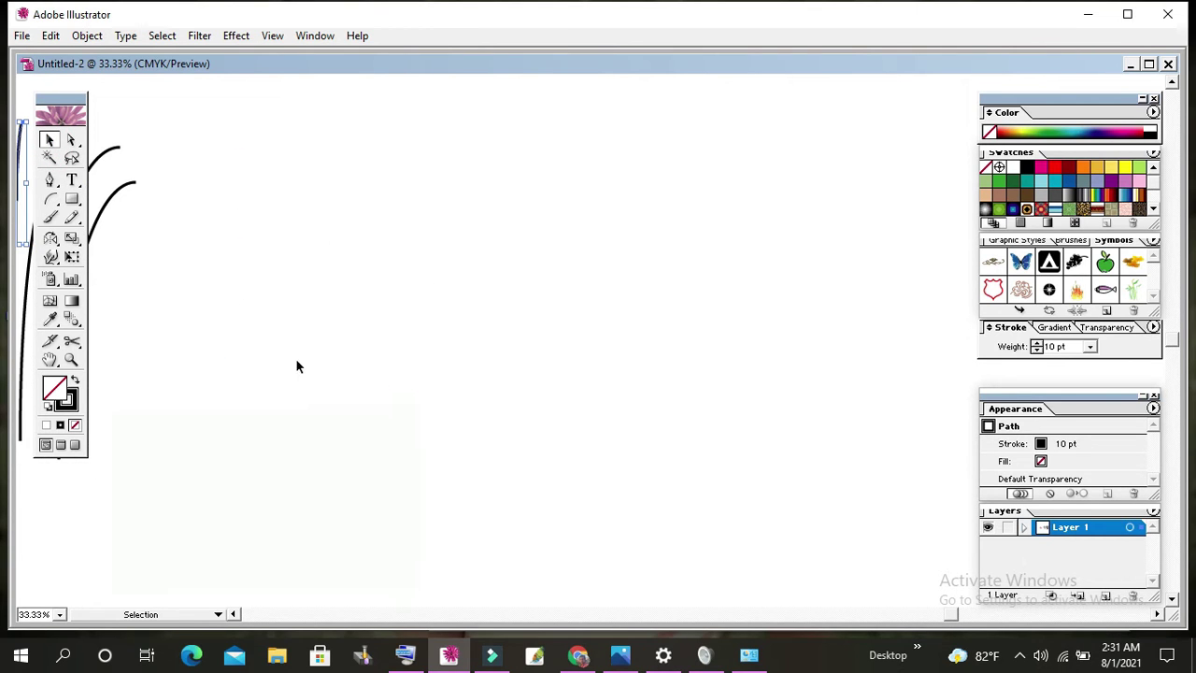
Draw two facing arcs and fill the lower red and the upper dark red
click(51, 198)
mouse_move(263, 367)
mouse_down()
mouse_move(496, 180)
mouse_move(275, 392)
mouse_up()
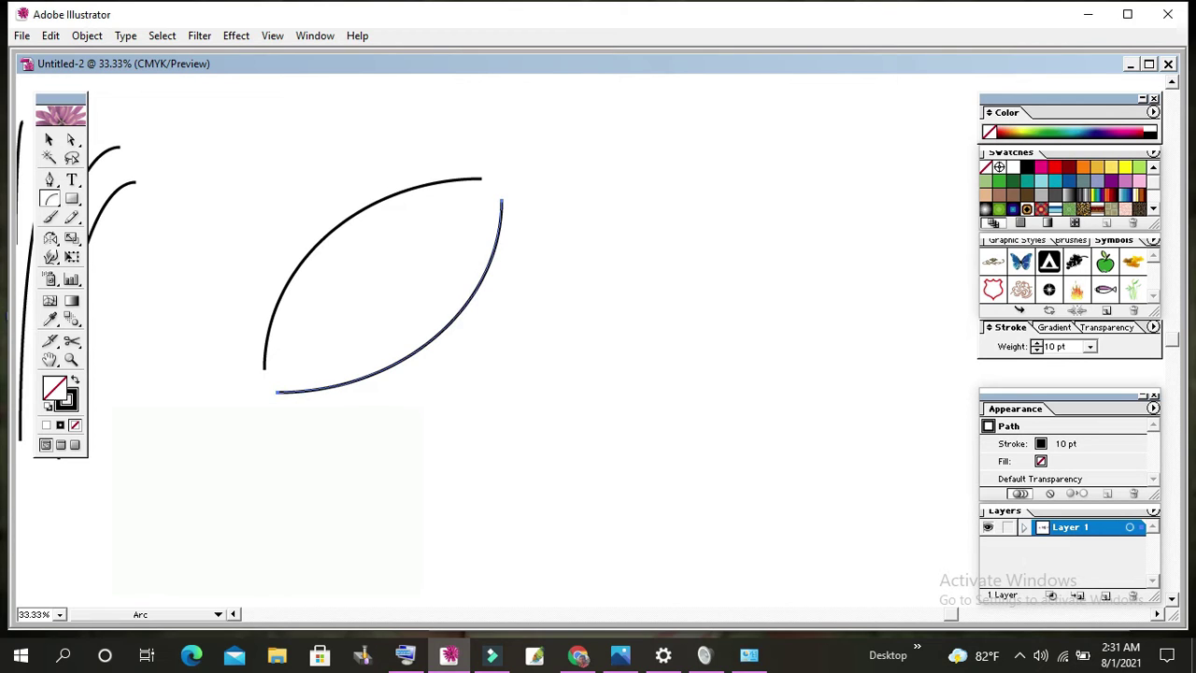
click(49, 139)
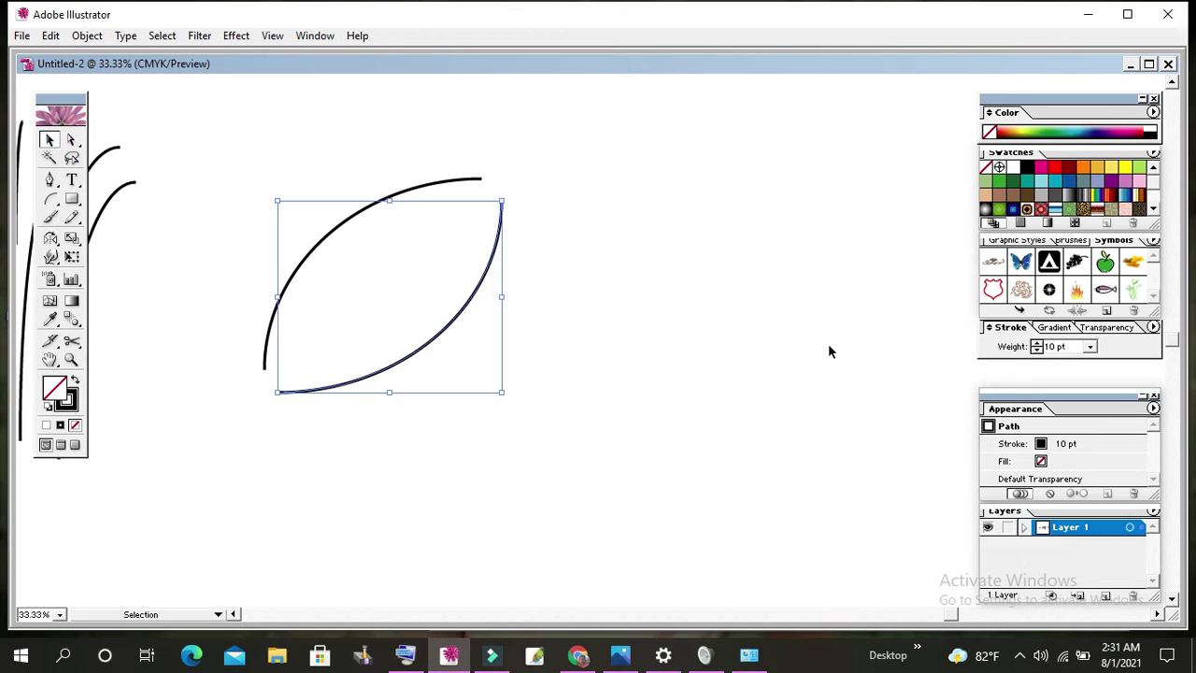
click(1056, 175)
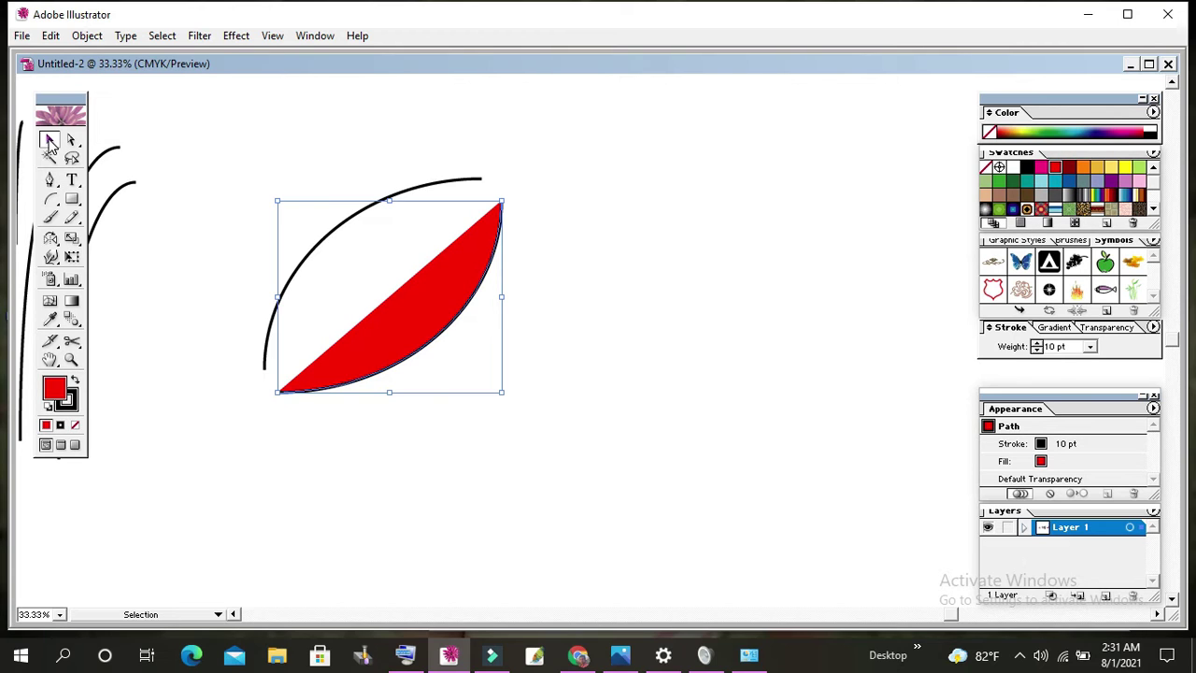
click(312, 267)
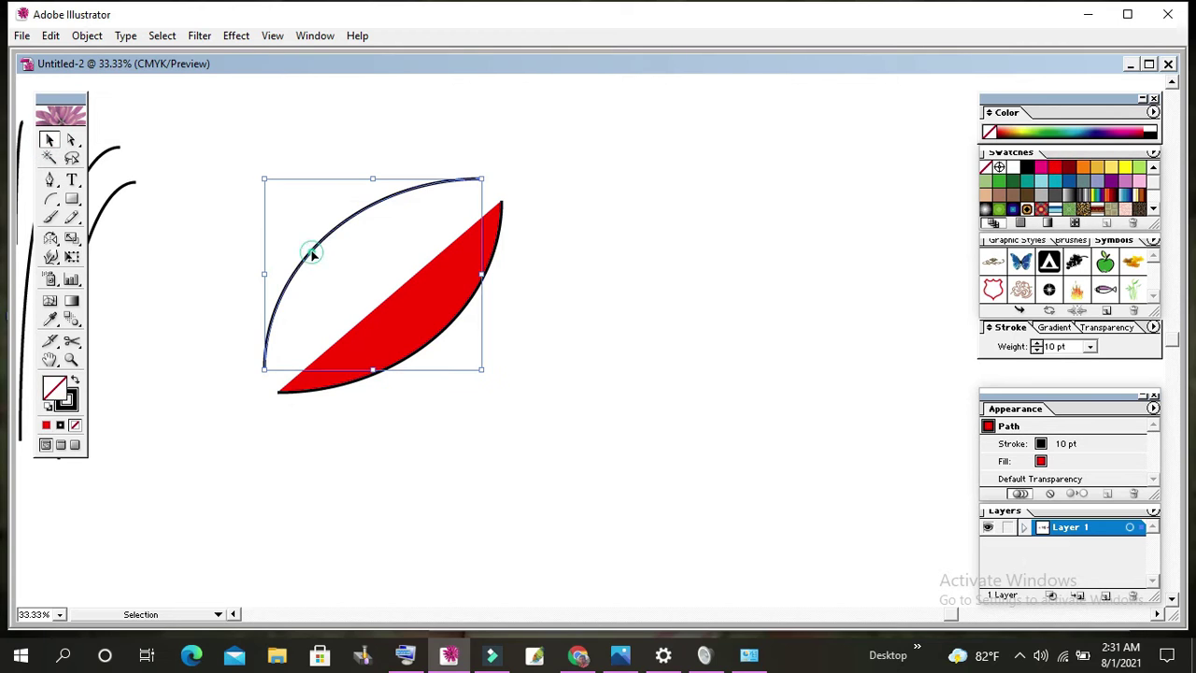
click(1067, 173)
Move the dark red half against the red half to form the leaf, then zoom out
drag(346, 272, 384, 296)
click(513, 403)
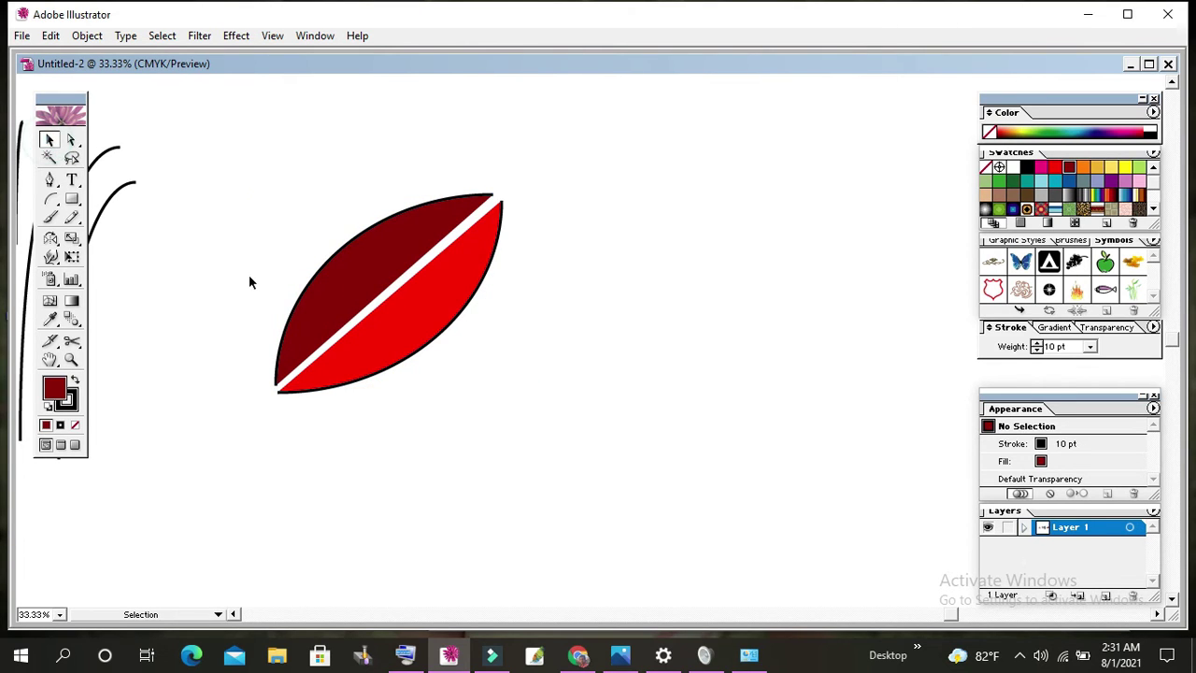
key(ctrl+minus)
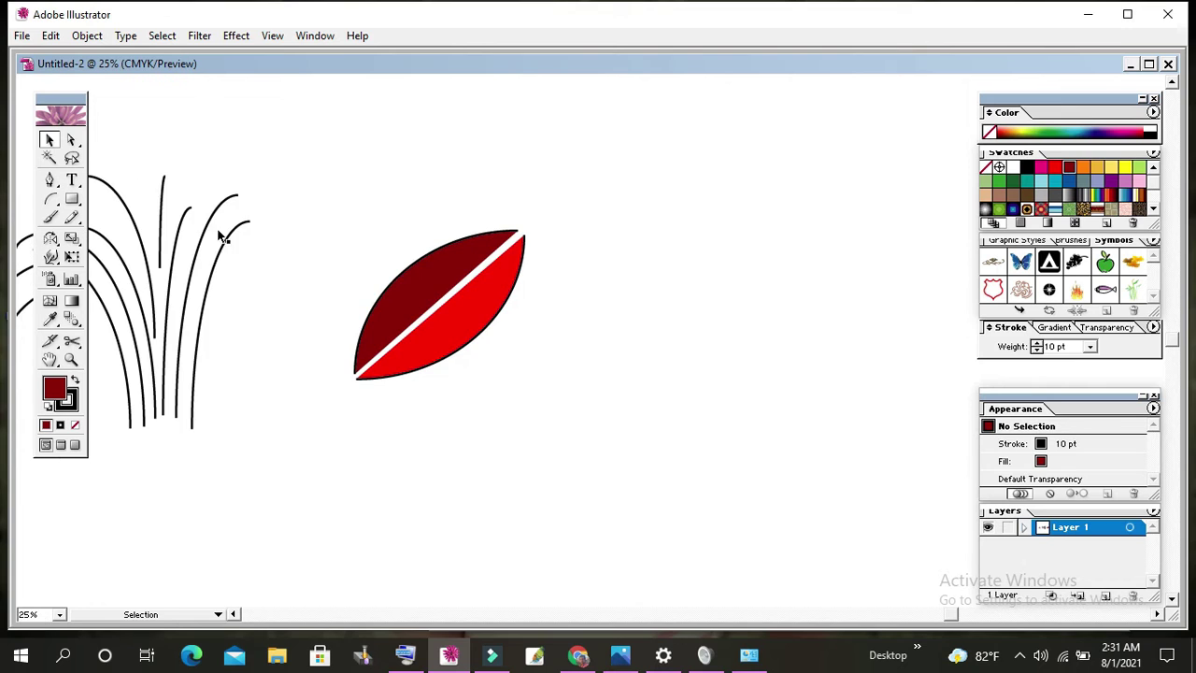
Select both halves of the leaf and rotate it until it lies horizontally
drag(388, 398, 296, 409)
click(47, 140)
drag(231, 239, 435, 372)
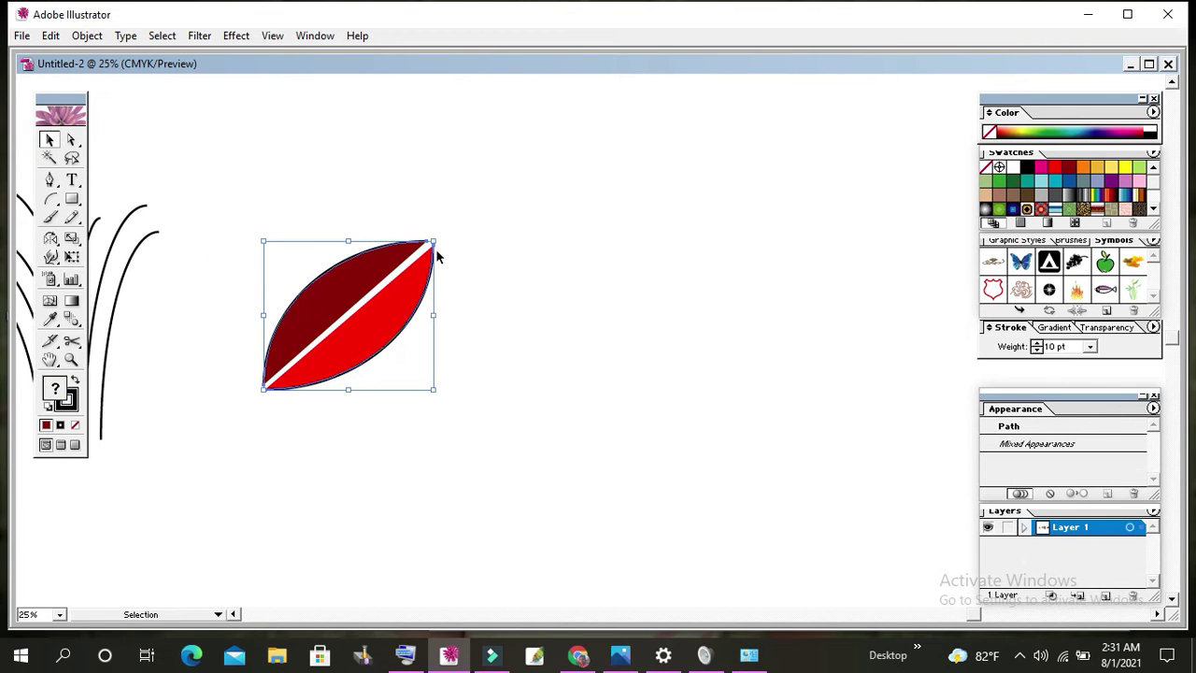
drag(434, 237, 443, 240)
drag(464, 281, 476, 305)
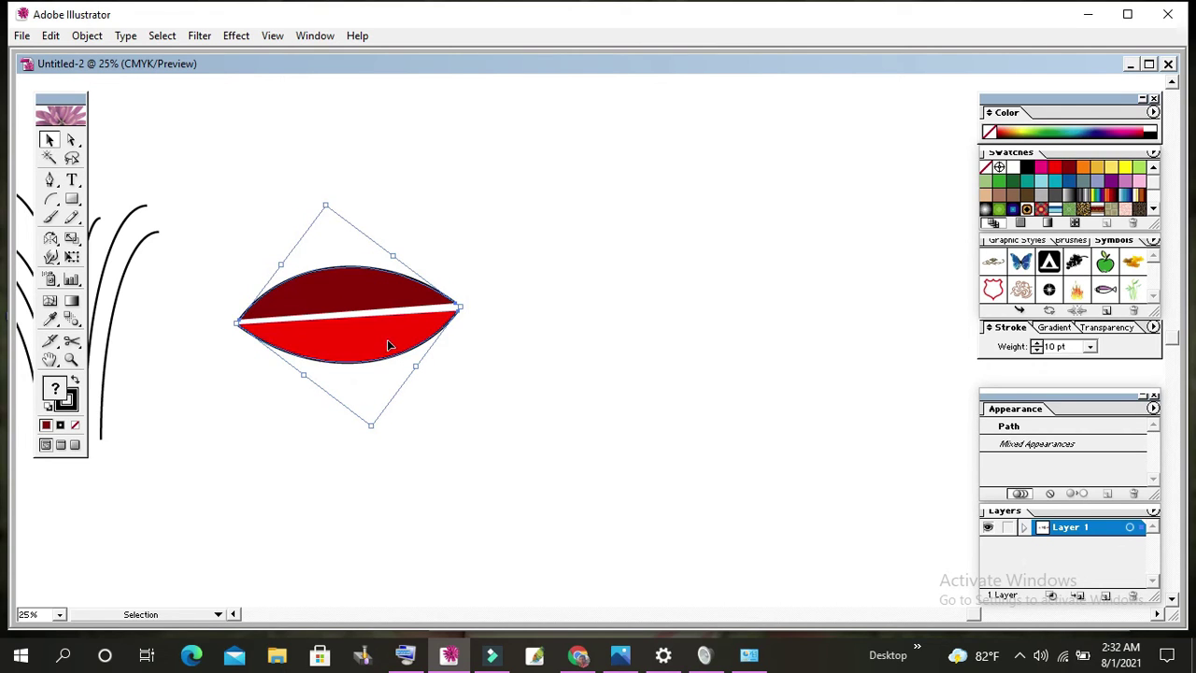
Copy the leaf tip to tip, repeat it into a row of four, and move the row down-left
drag(391, 348, 621, 330)
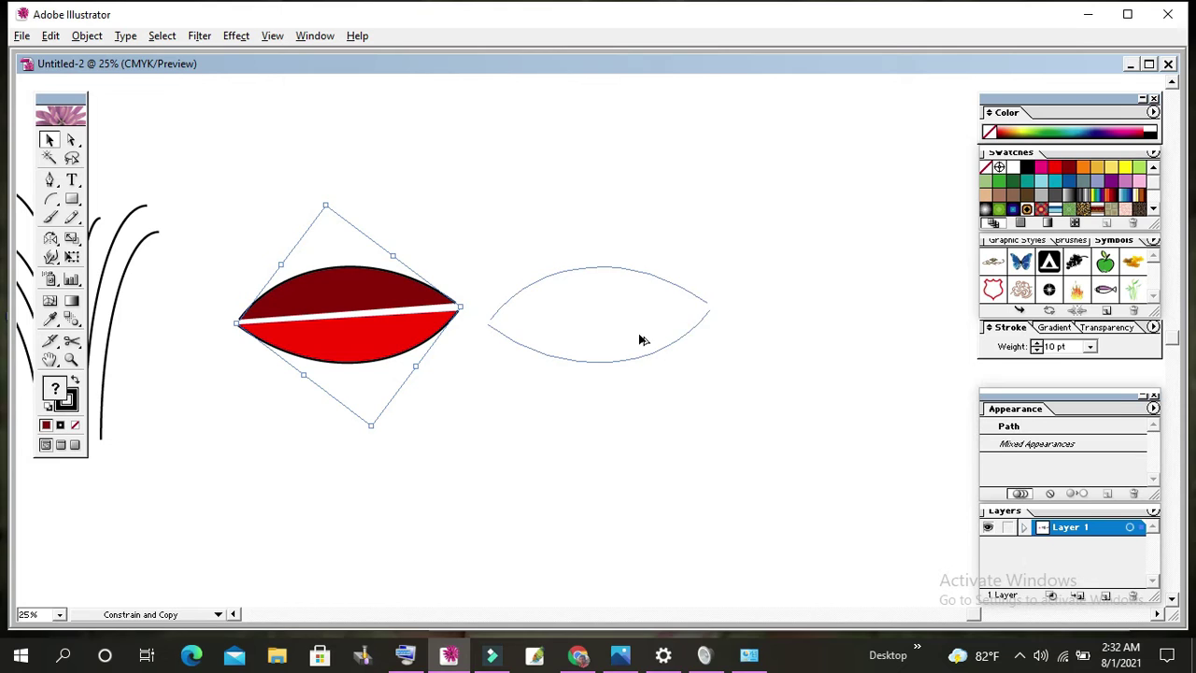
drag(621, 329, 616, 334)
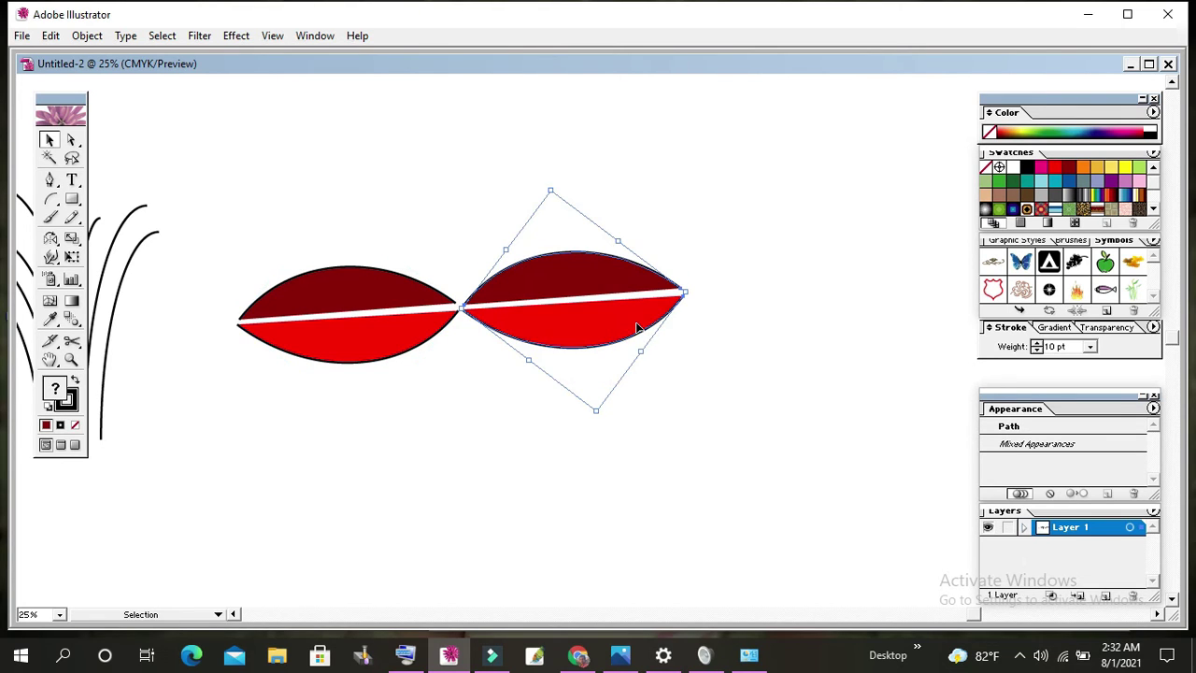
key(ctrl+d)
key(ctrl+minus)
key(ctrl+minus)
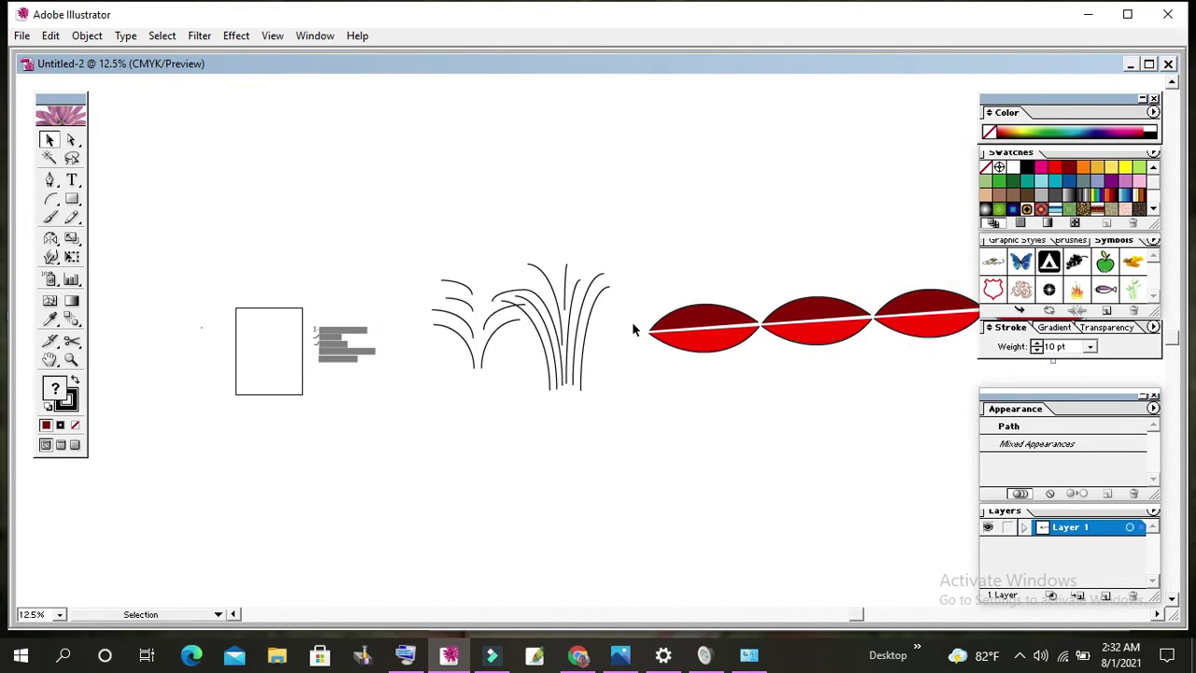
drag(721, 390, 106, 383)
drag(235, 267, 713, 395)
drag(601, 283, 458, 490)
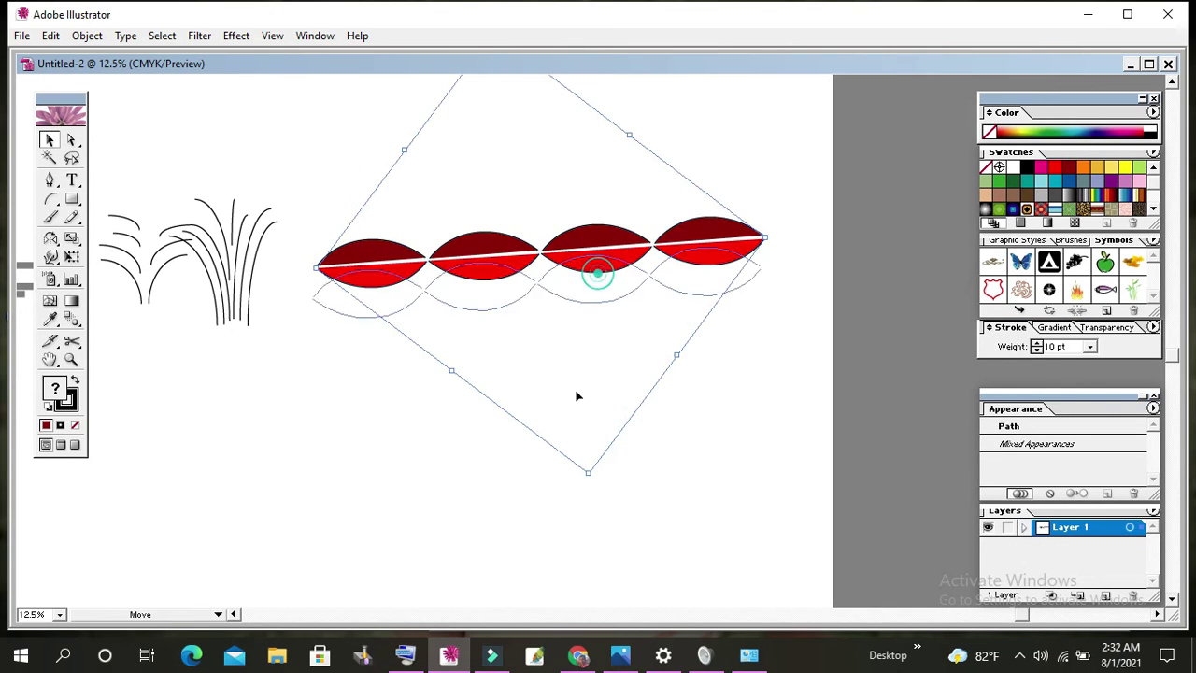
drag(579, 538, 658, 436)
Colour the second leaf yellow on its lower half and orange on its upper half
click(641, 475)
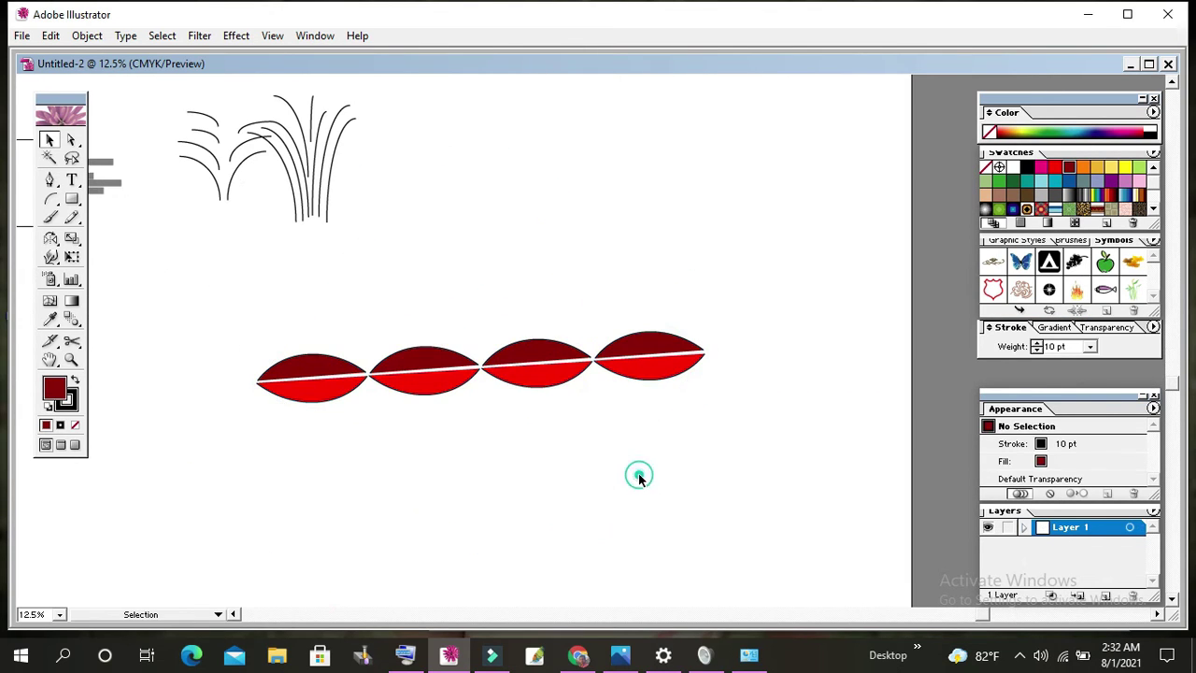
click(532, 381)
click(514, 353)
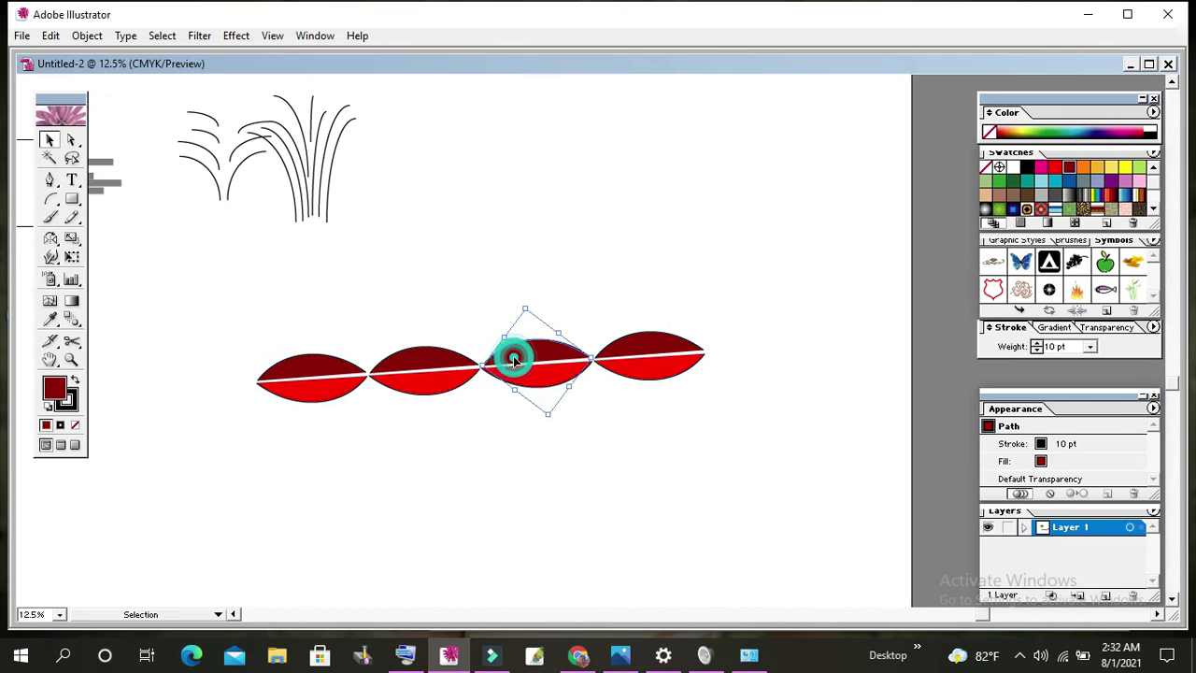
click(509, 447)
click(435, 382)
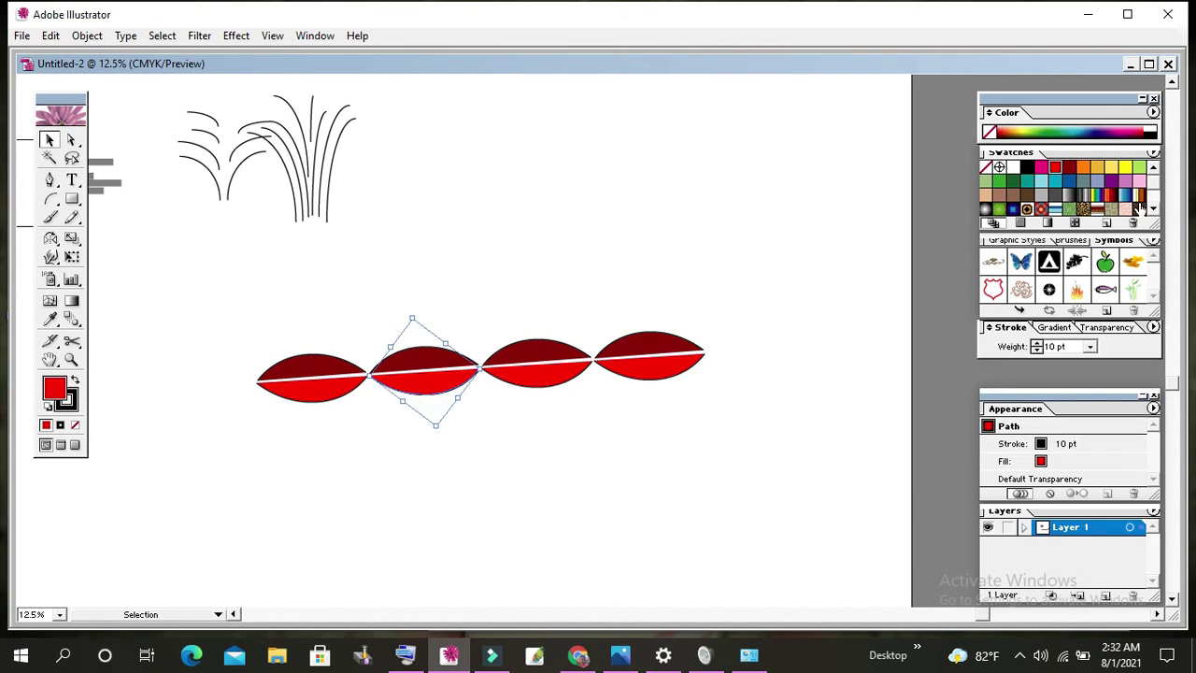
click(1112, 167)
click(427, 357)
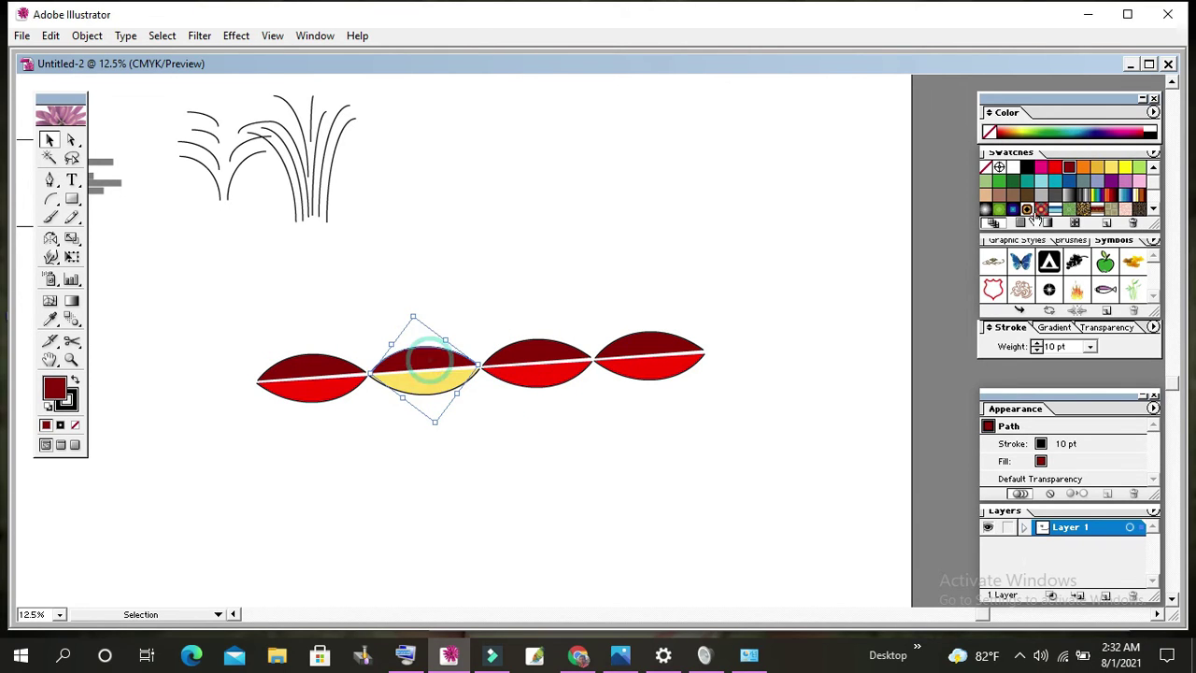
double_click(1082, 168)
click(731, 257)
click(611, 448)
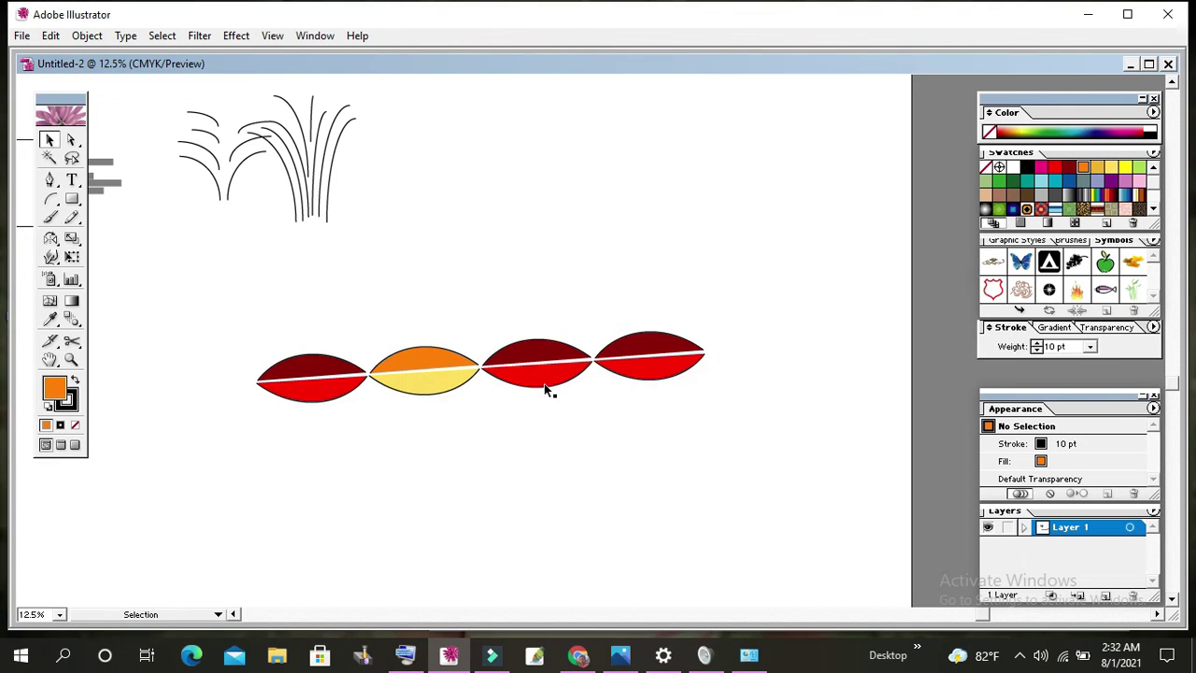
Recolour the rightmost leaf with a yellow lower half and orange upper half
click(640, 364)
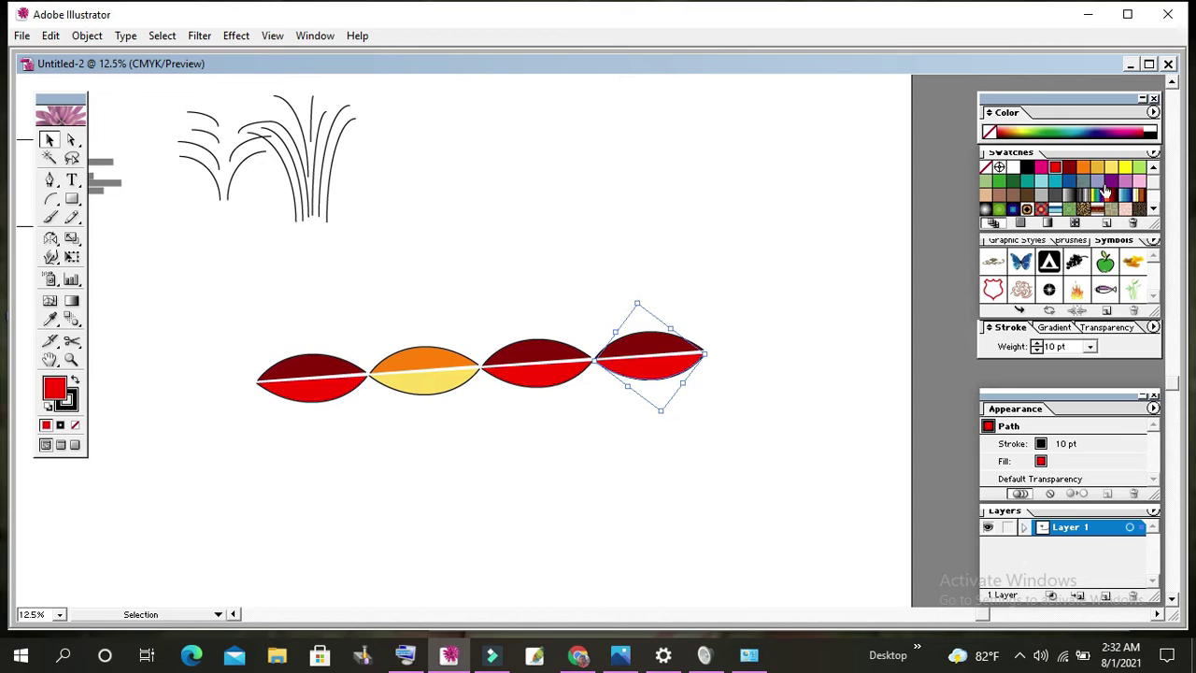
click(1110, 181)
click(644, 342)
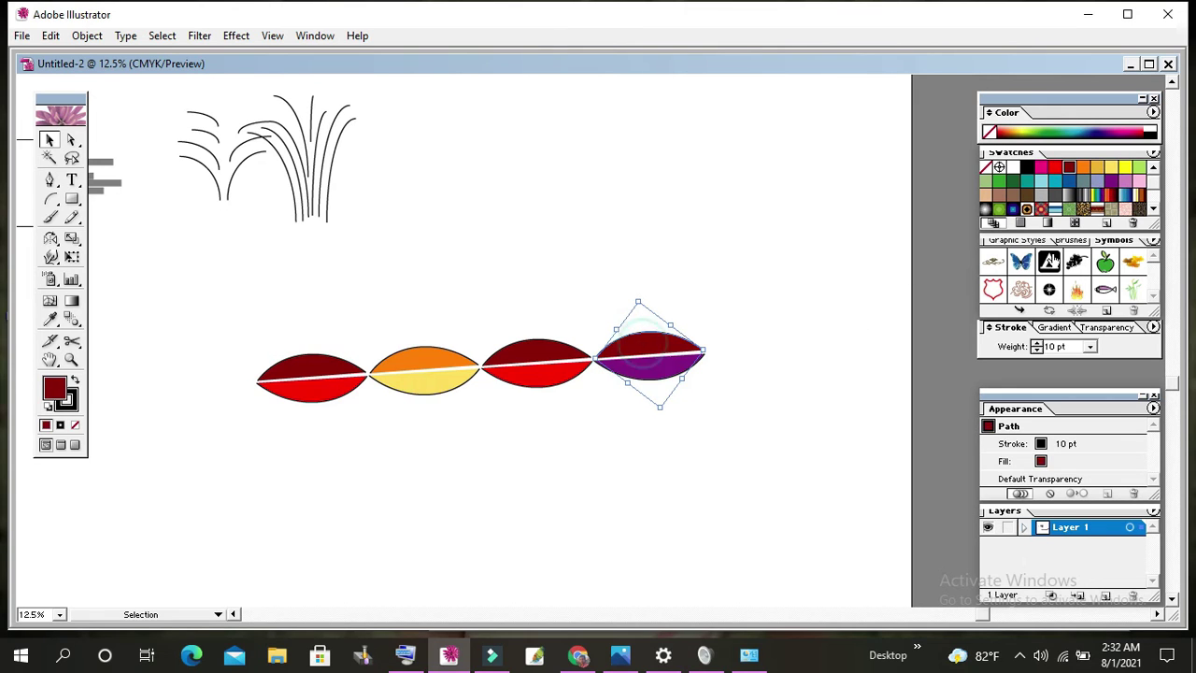
click(1139, 181)
click(788, 363)
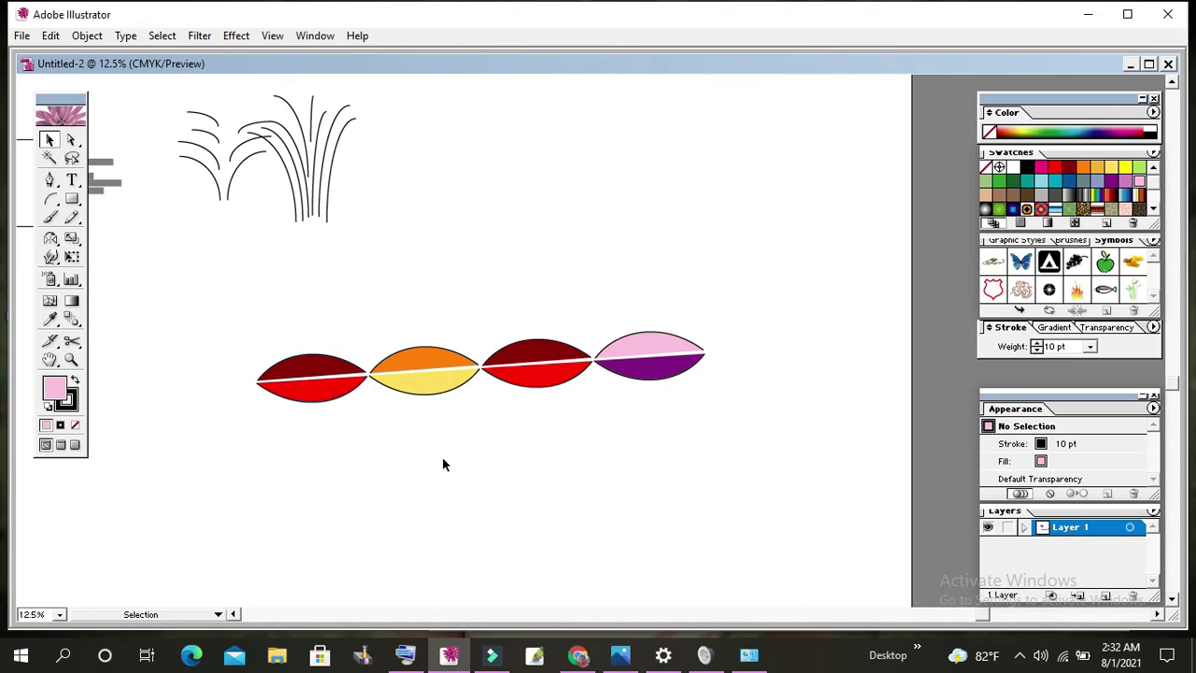
click(662, 372)
click(1124, 167)
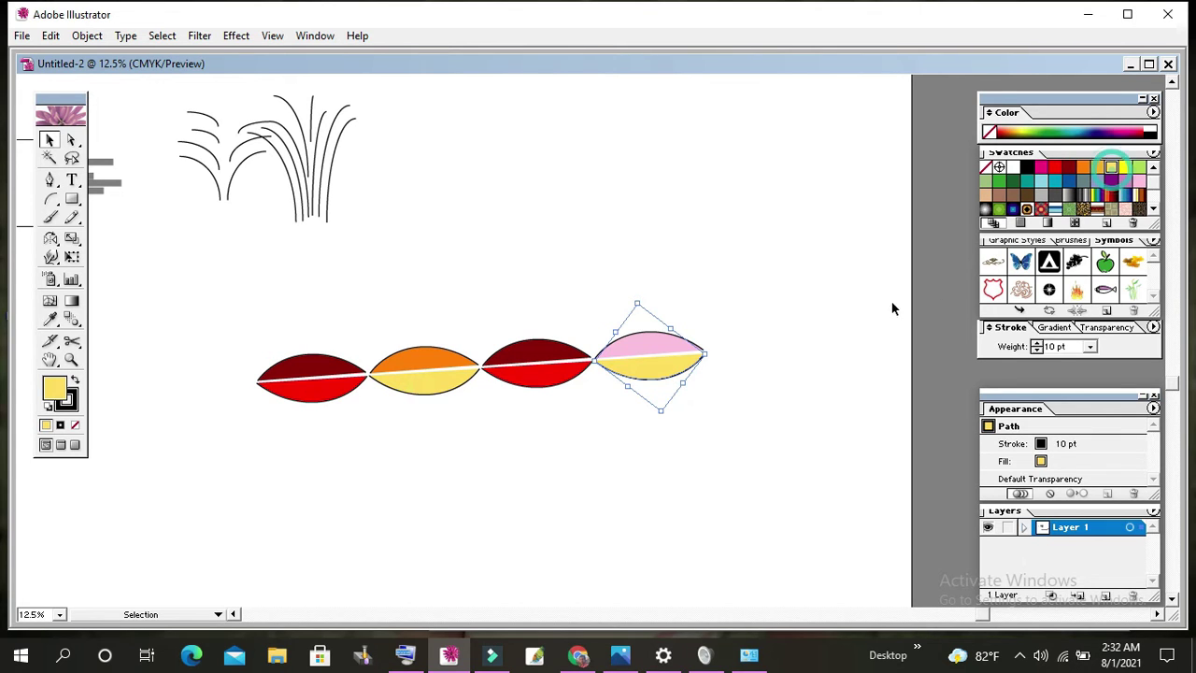
click(644, 342)
click(1082, 167)
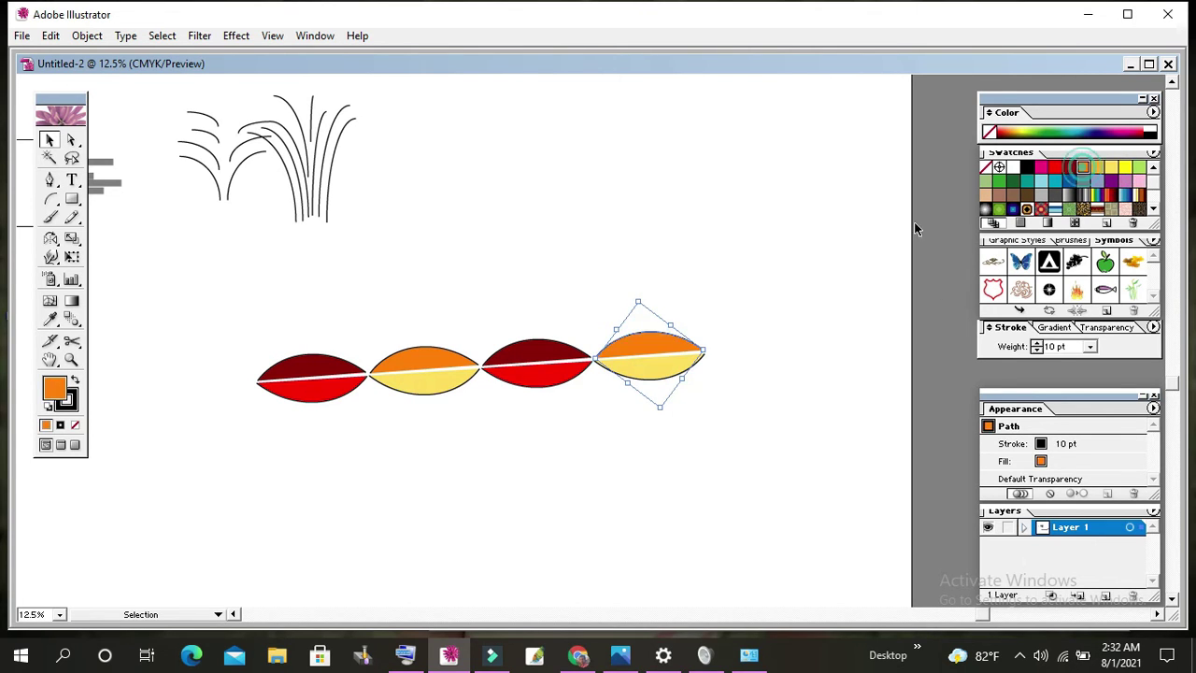
click(754, 228)
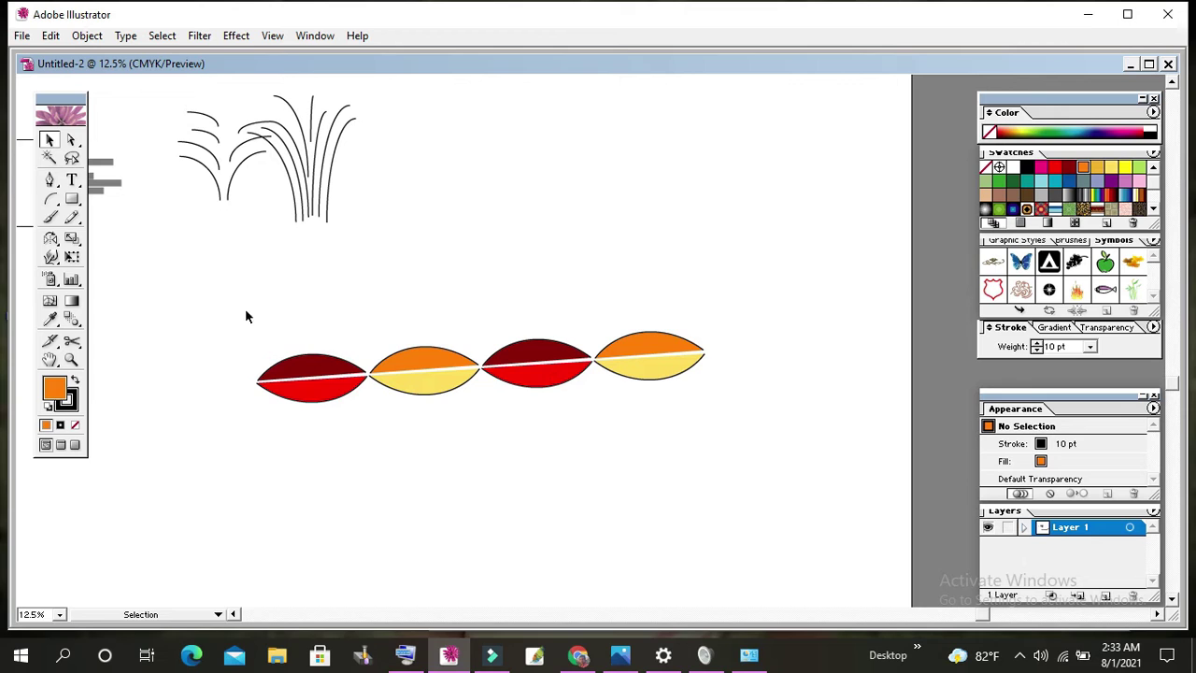
Draw two tall mirrored arcs above the leaf row and fill the right one orange
click(51, 198)
mouse_move(420, 123)
mouse_down()
mouse_move(432, 221)
mouse_move(403, 307)
mouse_move(351, 295)
mouse_up()
drag(439, 128, 512, 289)
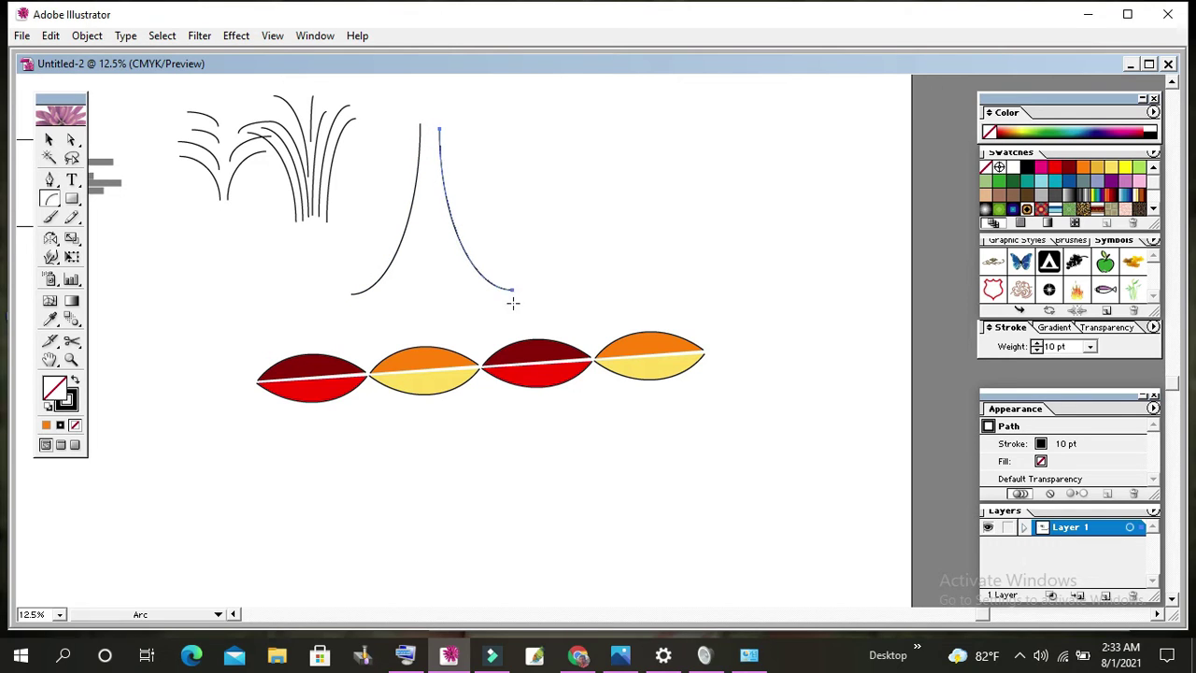
click(48, 139)
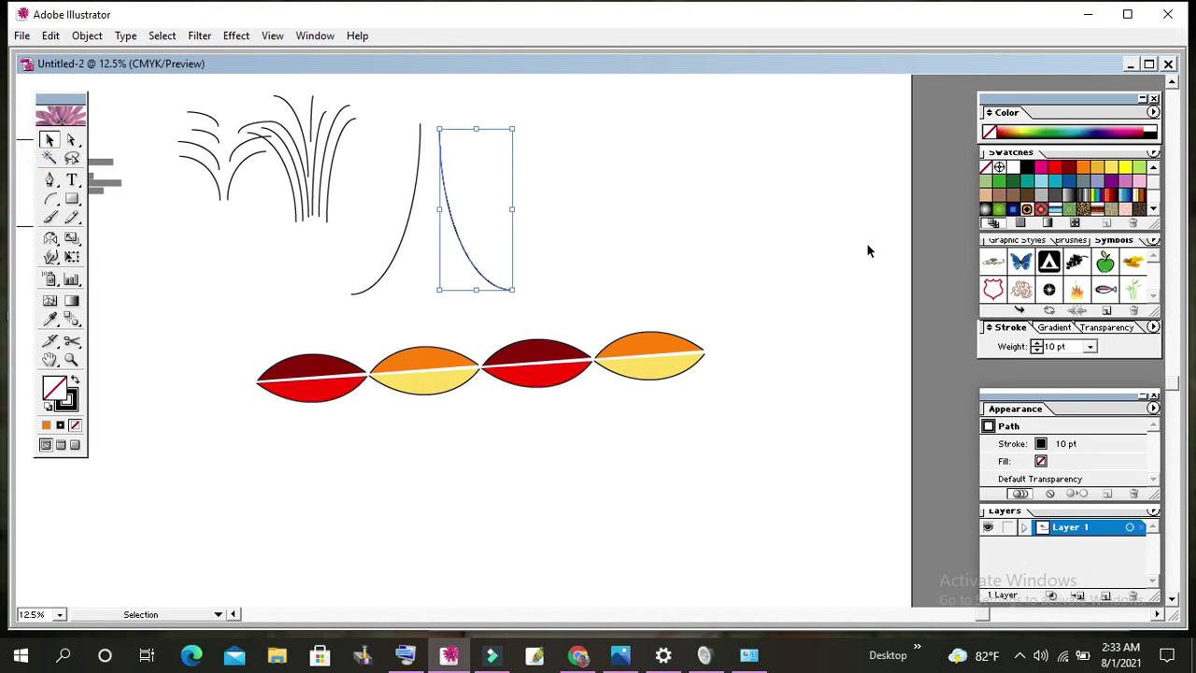
click(1083, 166)
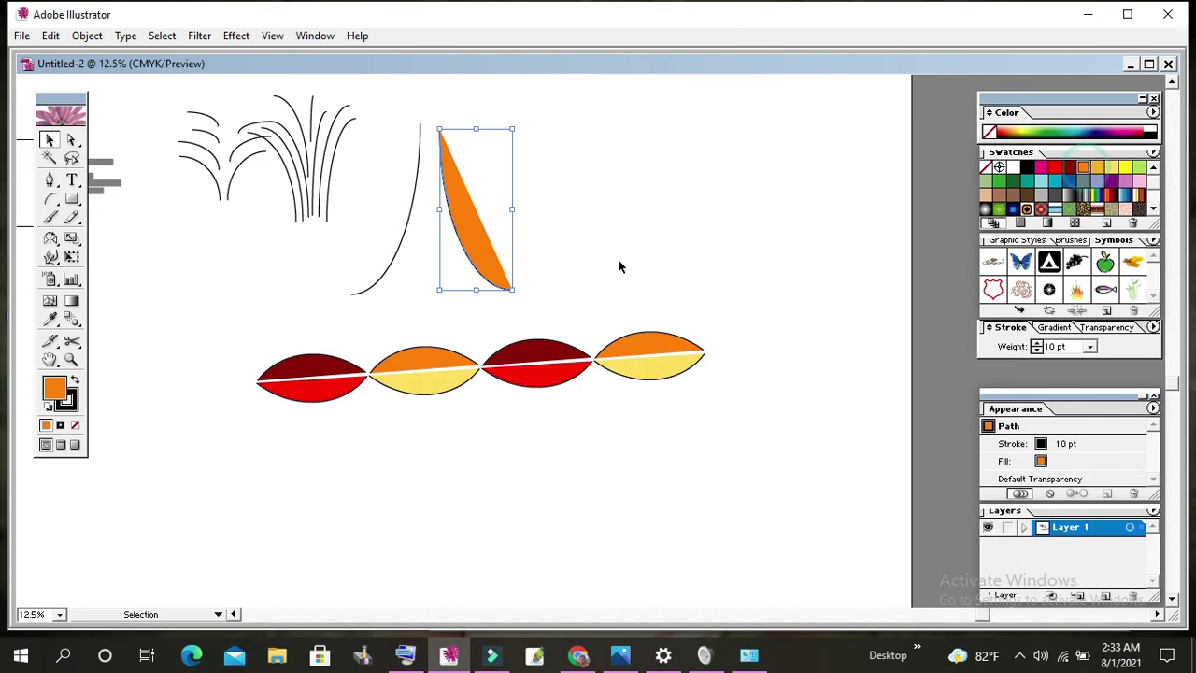
Fill the left arc red, slide it until its tip touches the orange arc, and select both
click(400, 247)
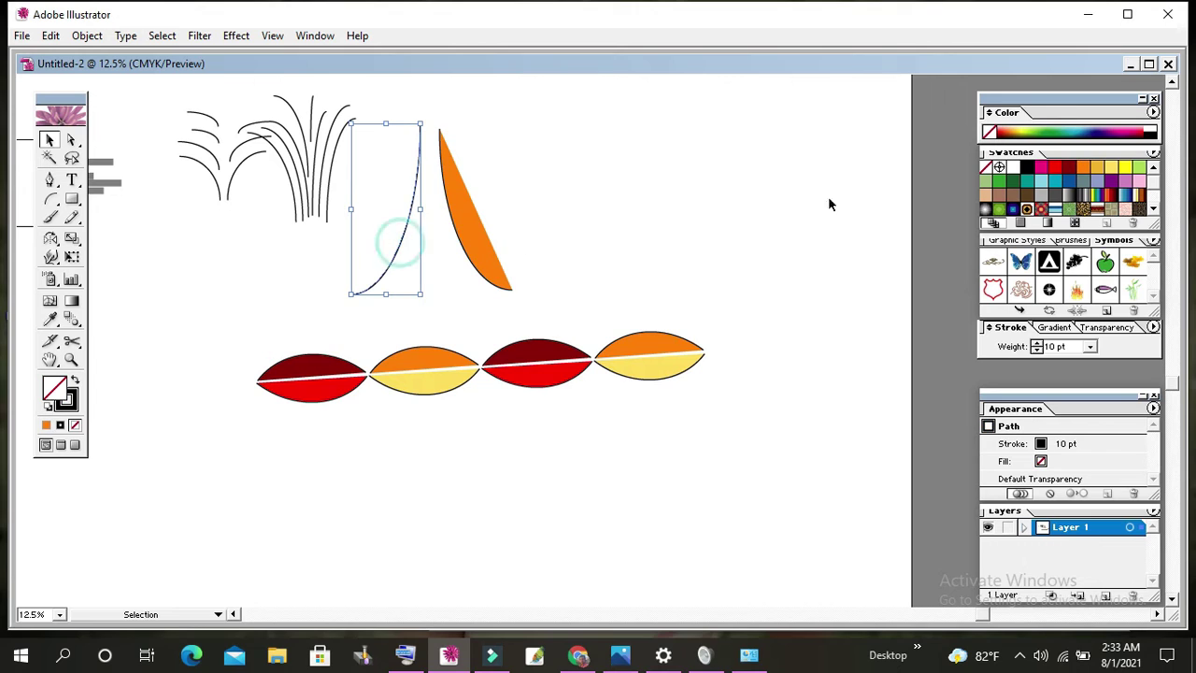
click(1054, 166)
click(442, 303)
drag(407, 228, 436, 240)
click(532, 238)
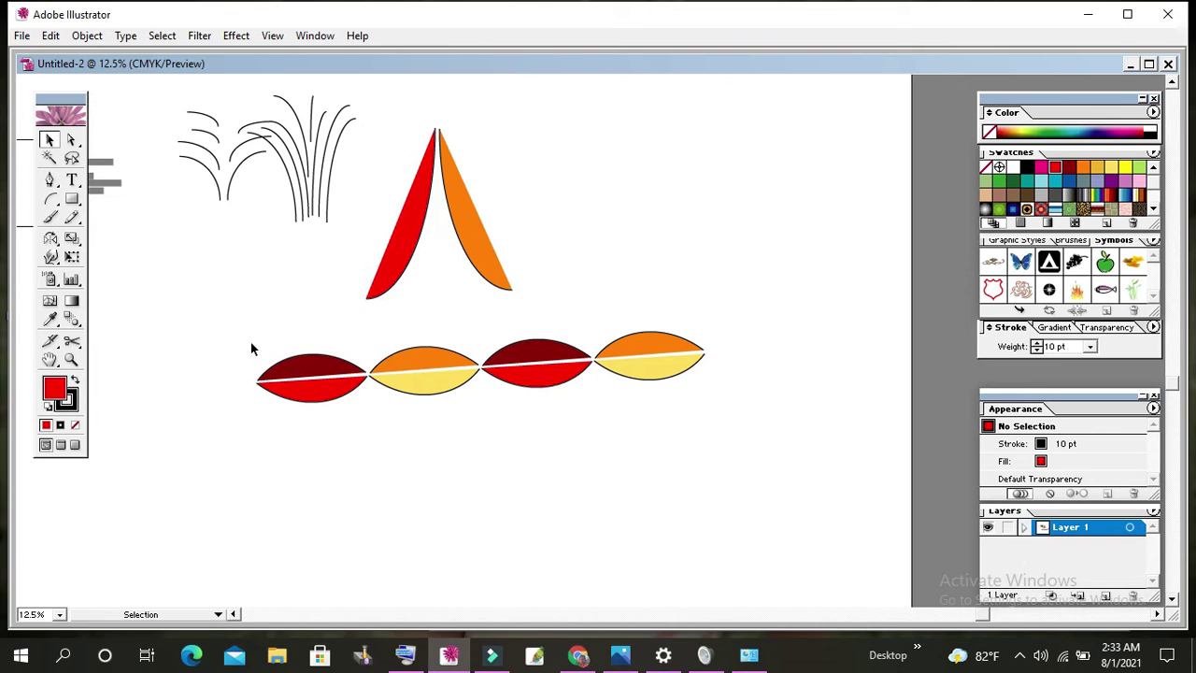
drag(250, 348, 709, 419)
click(530, 186)
drag(542, 334, 349, 446)
mouse_move(192, 248)
mouse_down()
mouse_move(285, 342)
mouse_move(501, 311)
mouse_up()
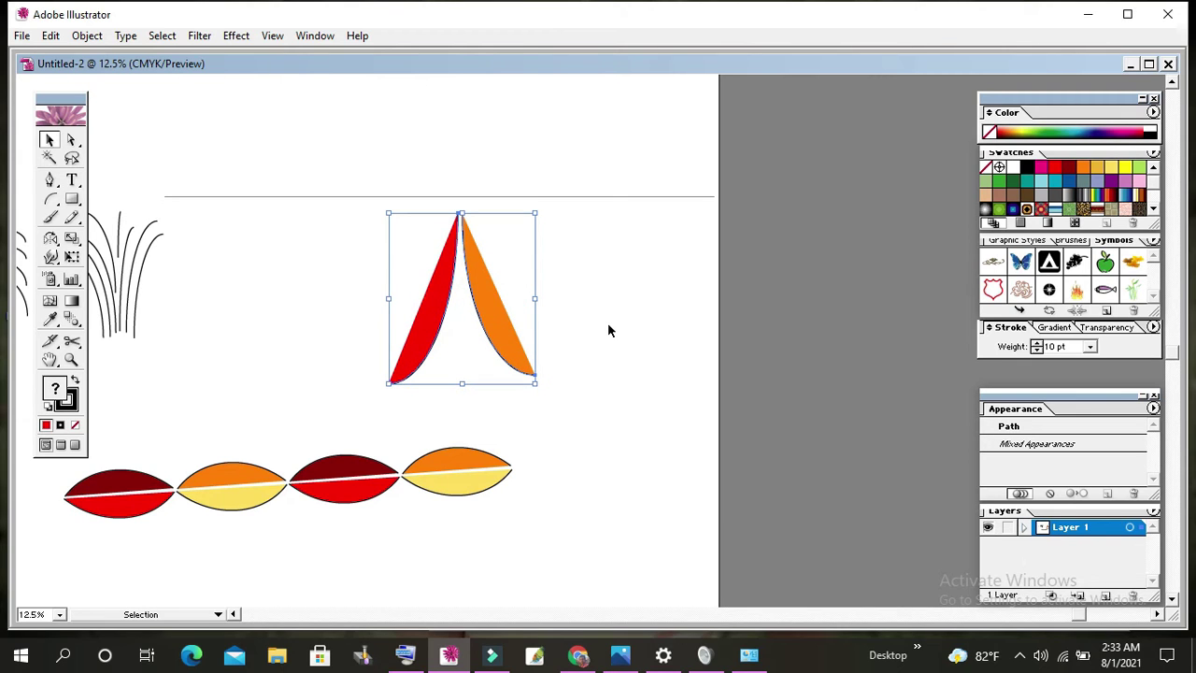
Drag the red-and-orange arc pair down-left and rotate it 90° clockwise so its tip points right
key(ctrl+minus)
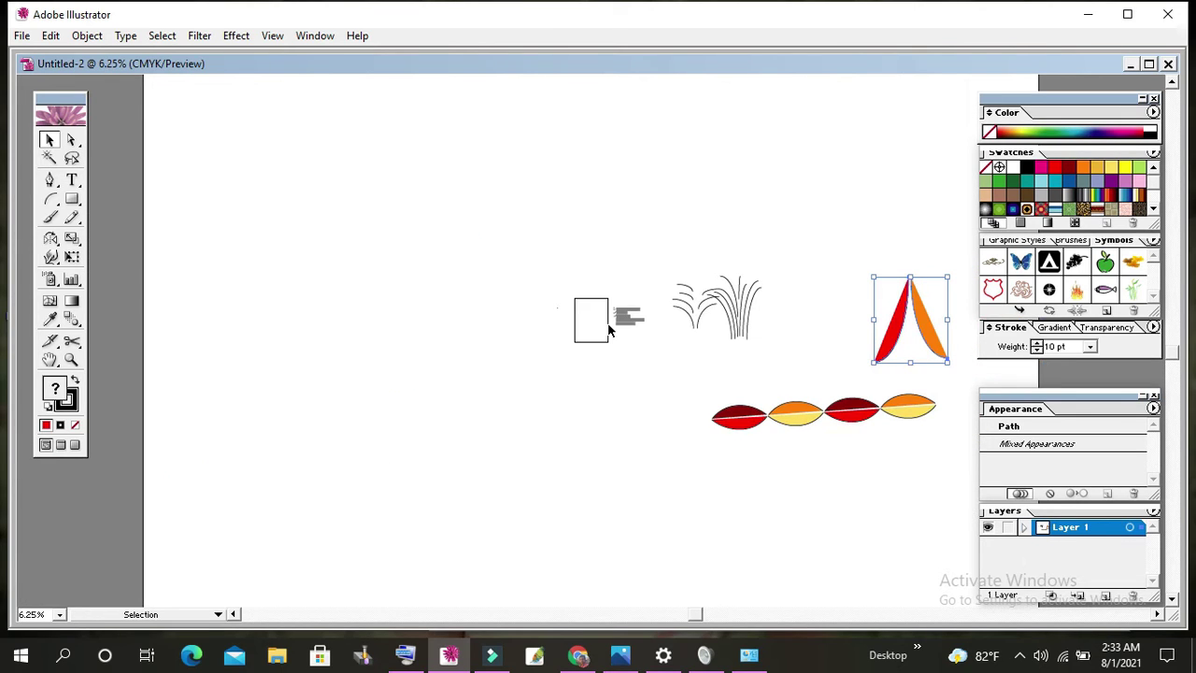
drag(673, 400, 369, 388)
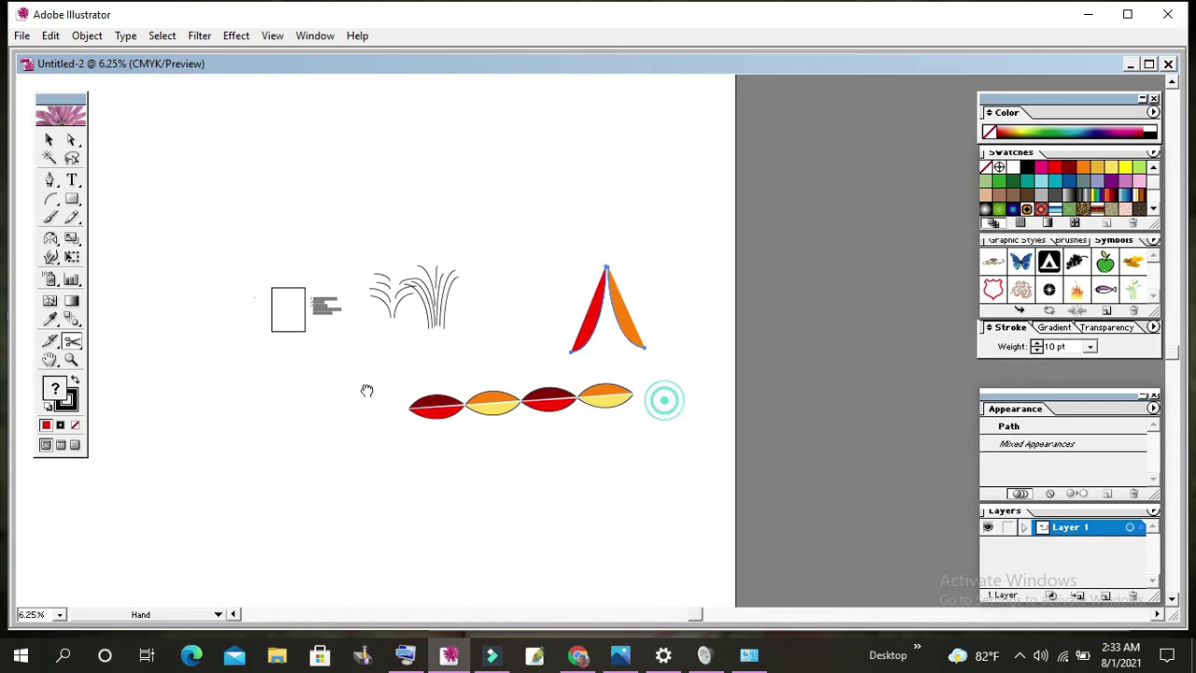
key(ctrl+plus)
drag(697, 320, 408, 357)
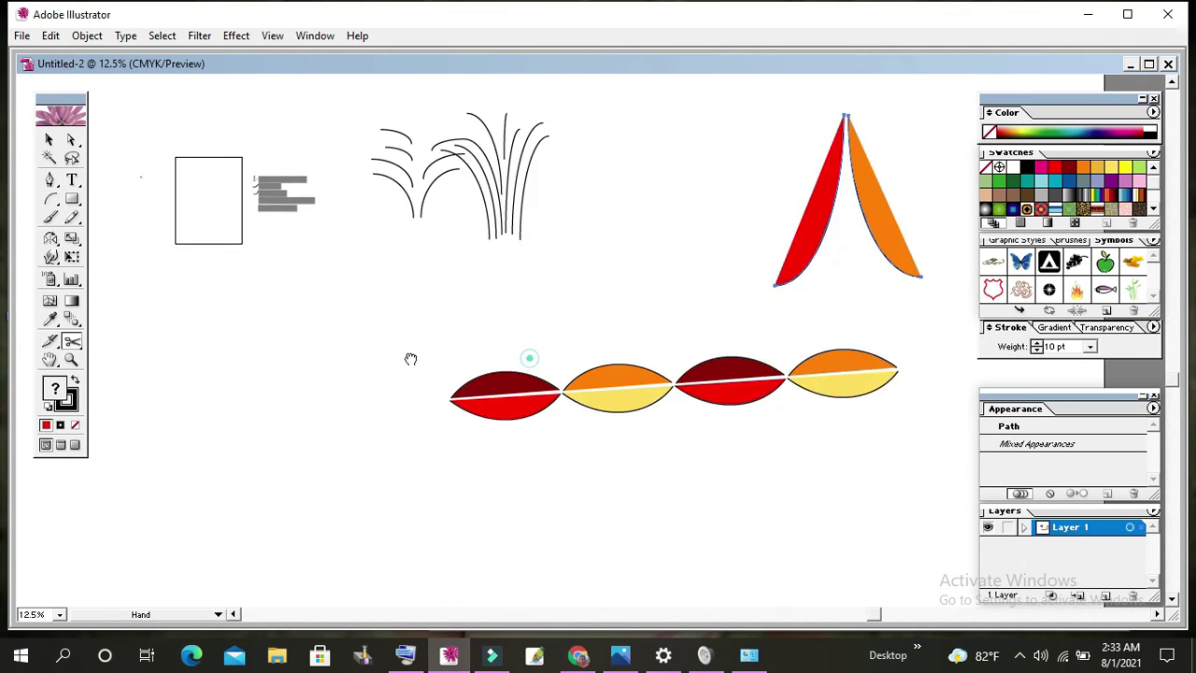
click(50, 138)
key(space)
drag(531, 399, 606, 365)
drag(678, 221, 169, 570)
drag(358, 498, 500, 326)
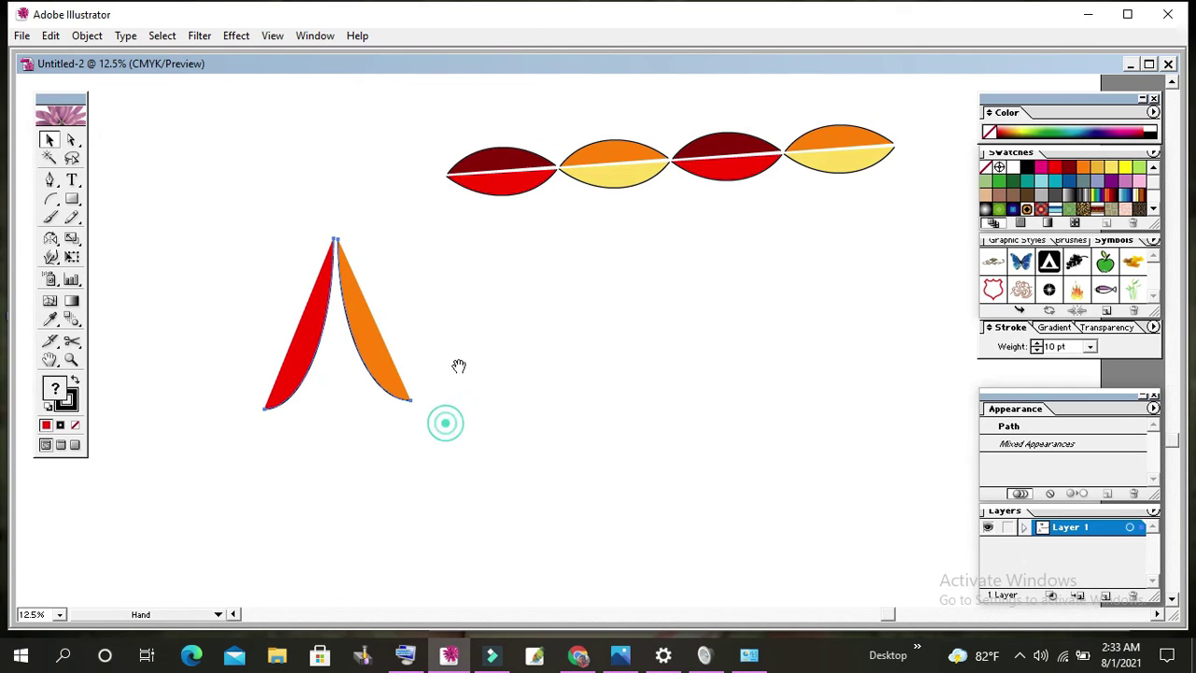
drag(395, 390, 386, 440)
drag(401, 284, 418, 452)
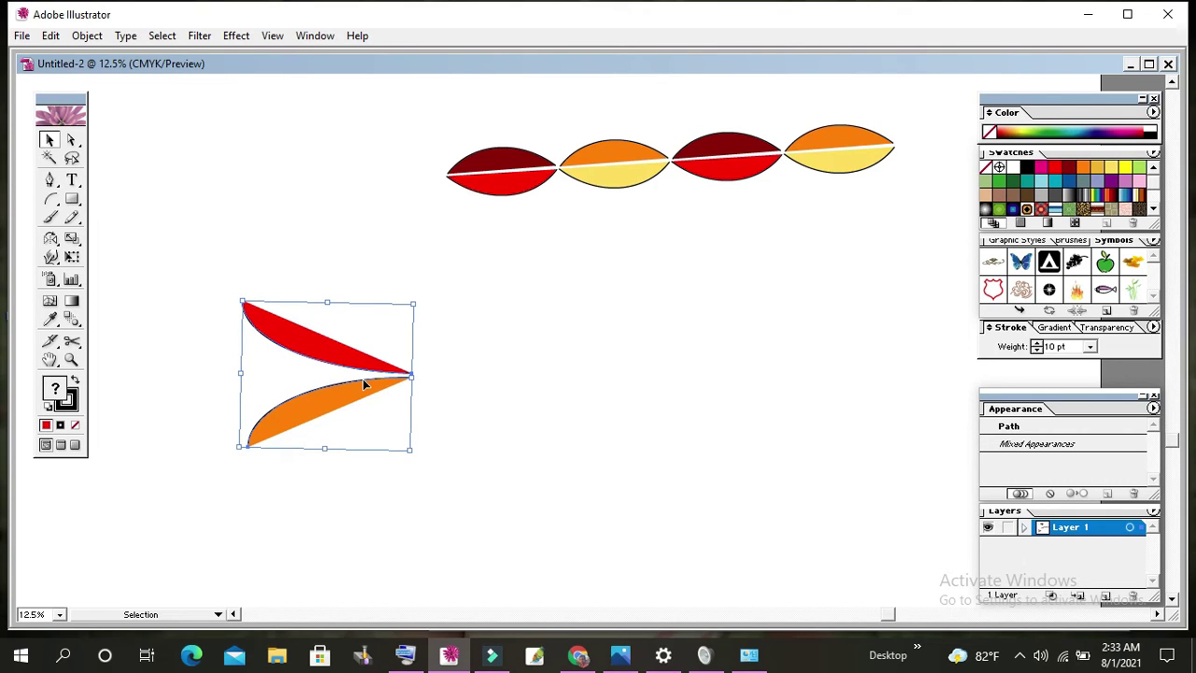
click(454, 386)
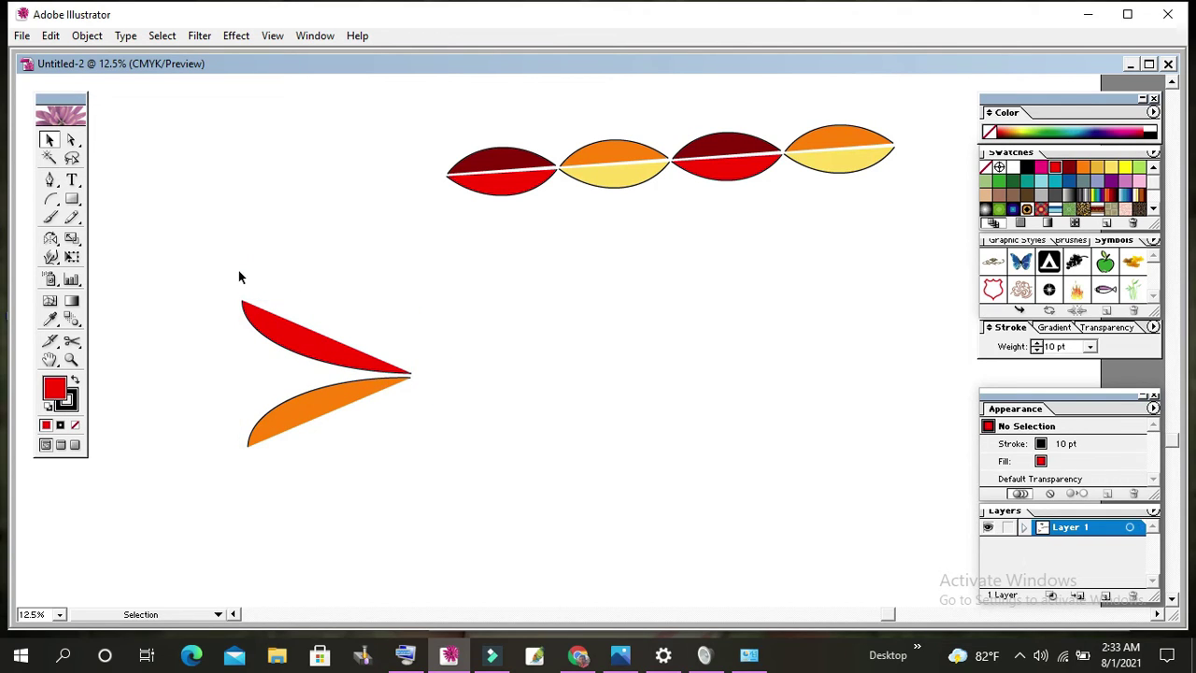
Reflect a copy of the arc pair on a vertical 90° axis at its tip
drag(238, 270, 411, 455)
drag(50, 238, 70, 243)
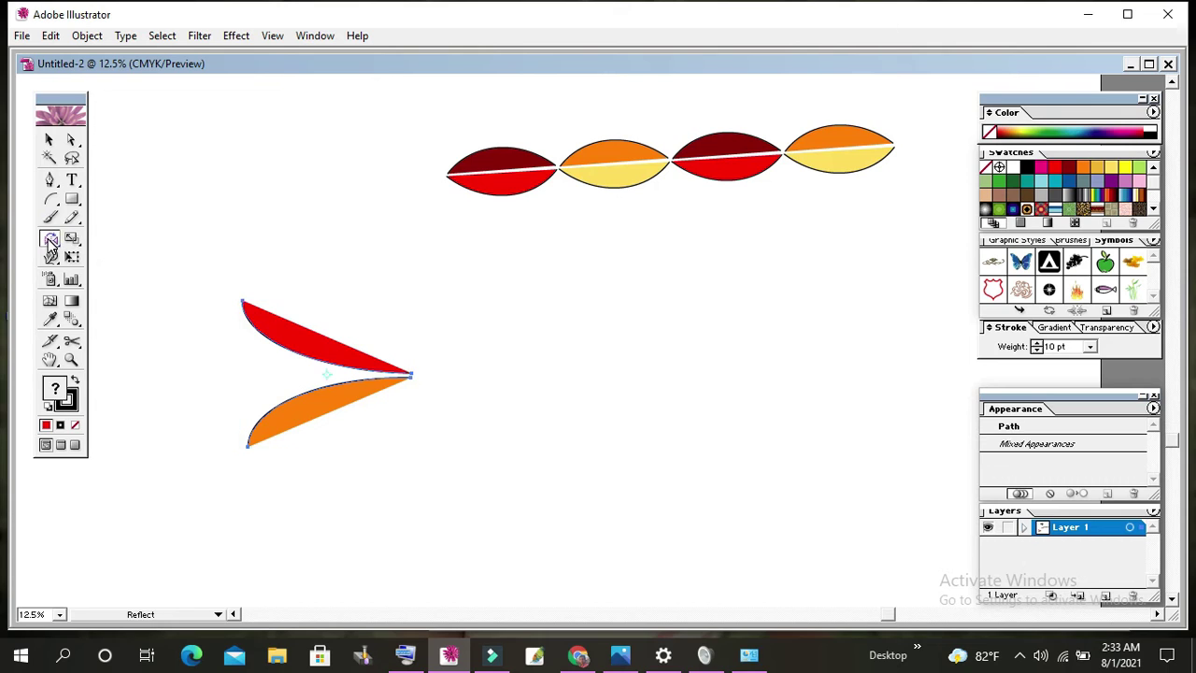
alt+click(414, 375)
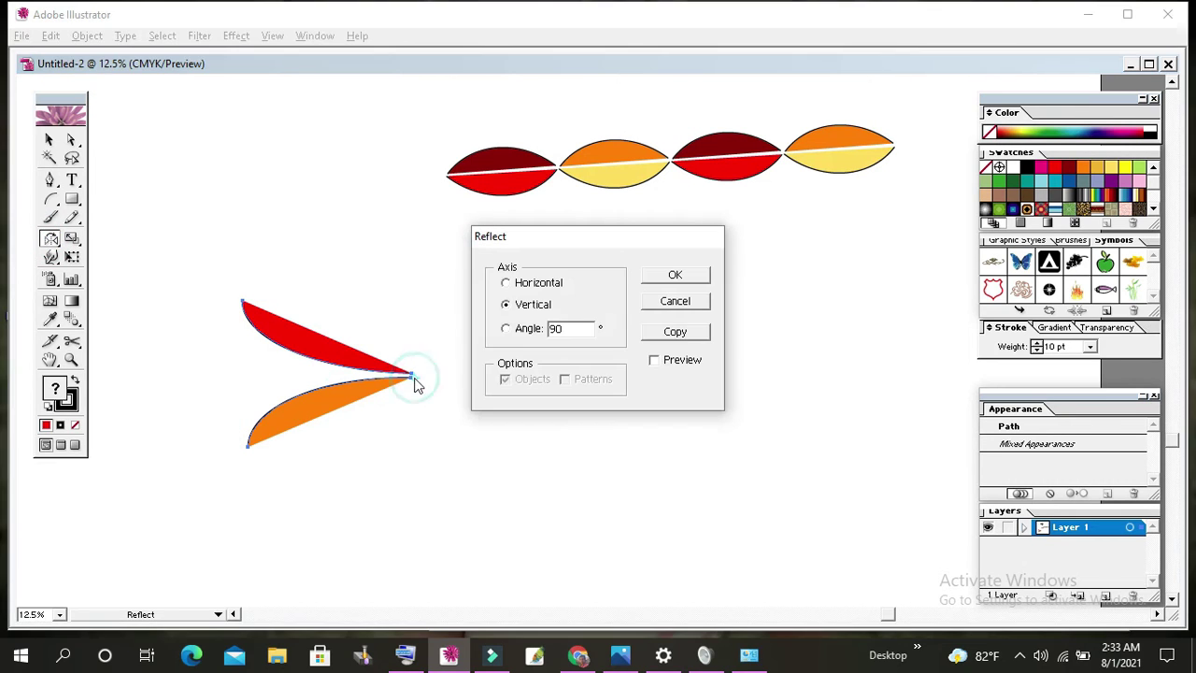
click(664, 338)
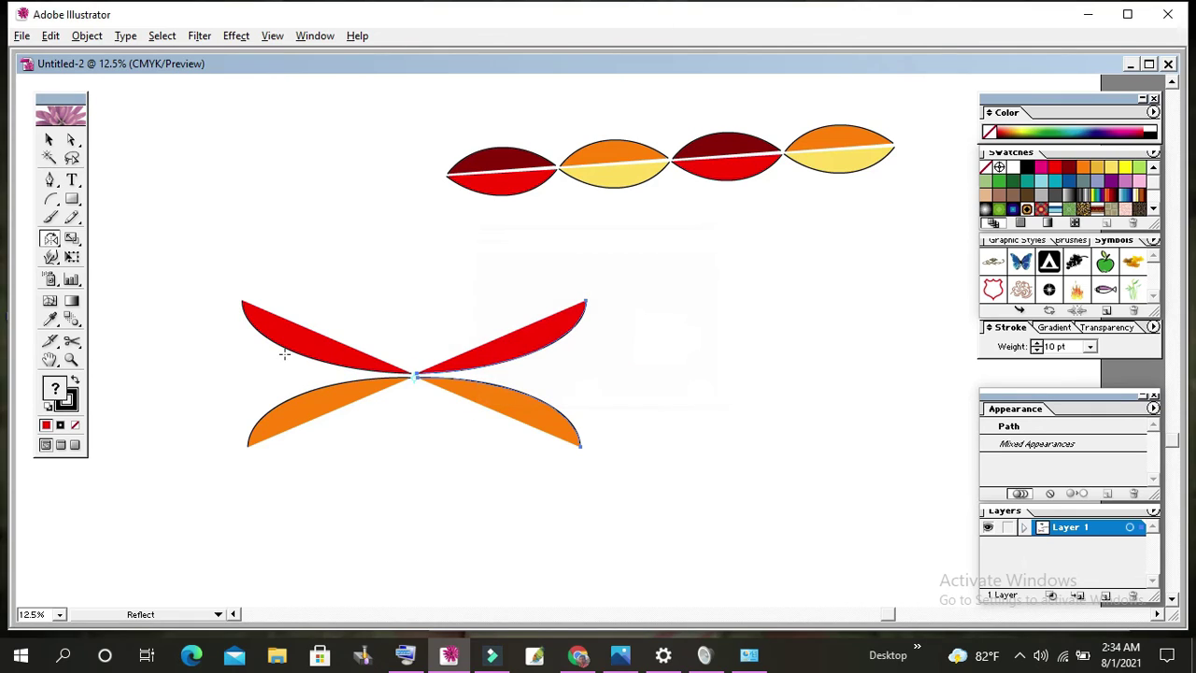
Select all four bow-tie arcs, then pan across the new blank Untitled-3 page
click(50, 140)
click(312, 245)
mouse_move(224, 278)
mouse_down()
mouse_move(588, 510)
mouse_move(639, 501)
mouse_up()
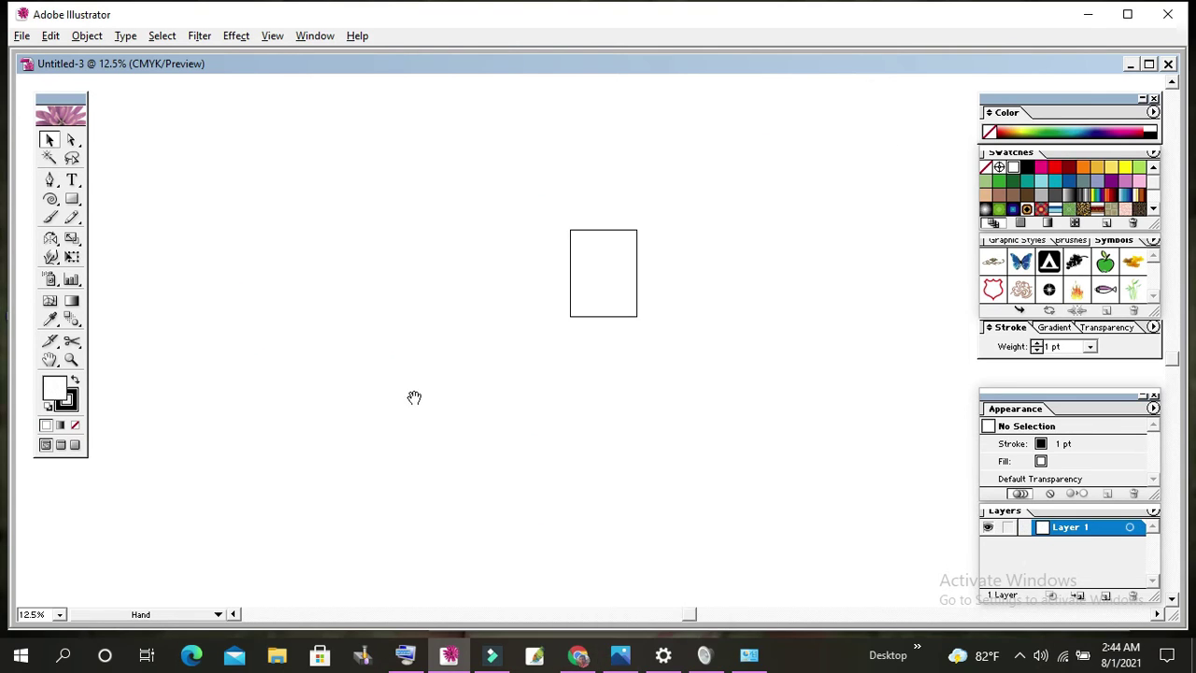
mouse_move(403, 373)
mouse_down()
mouse_move(579, 361)
mouse_move(626, 393)
mouse_up()
key(space)
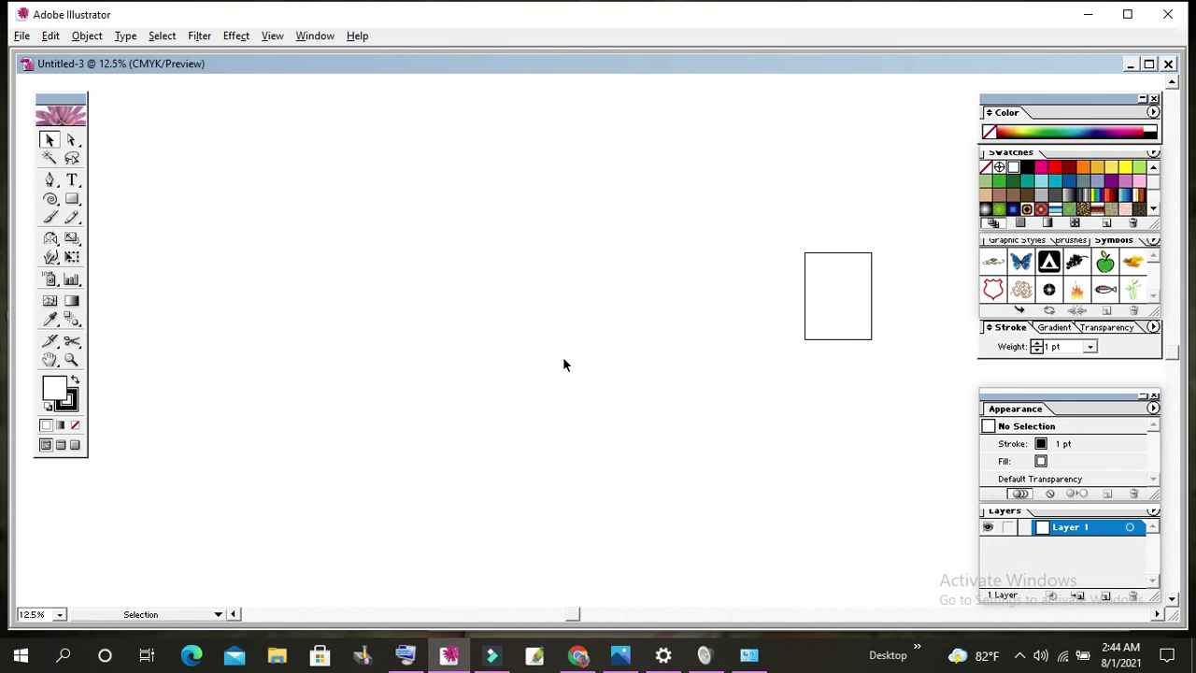
Create a 50-segment spiral with 63.19% decay and the alternate winding style on Untitled-3
ctrl+click(562, 356)
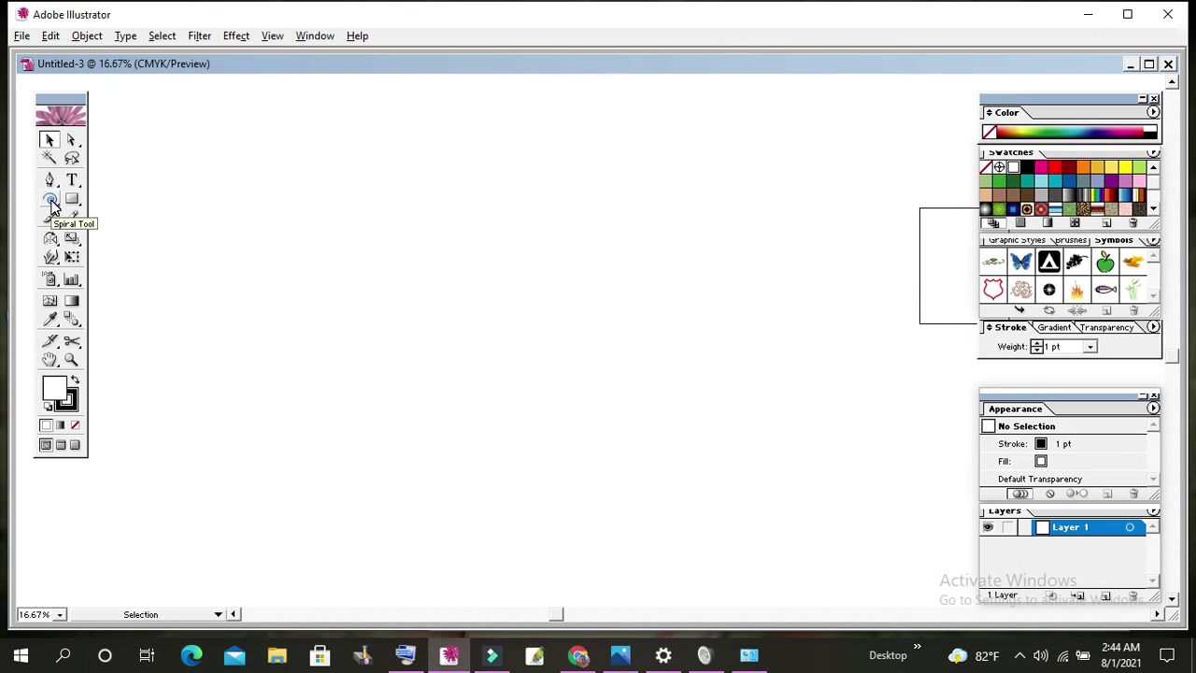
click(50, 198)
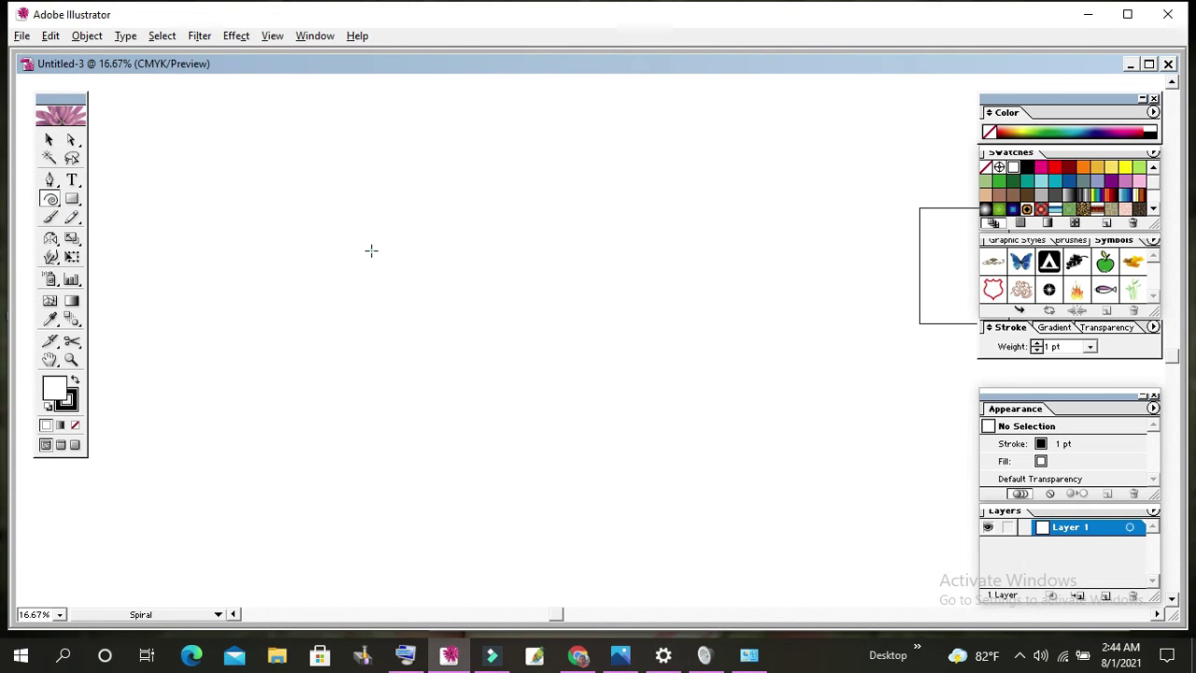
click(371, 251)
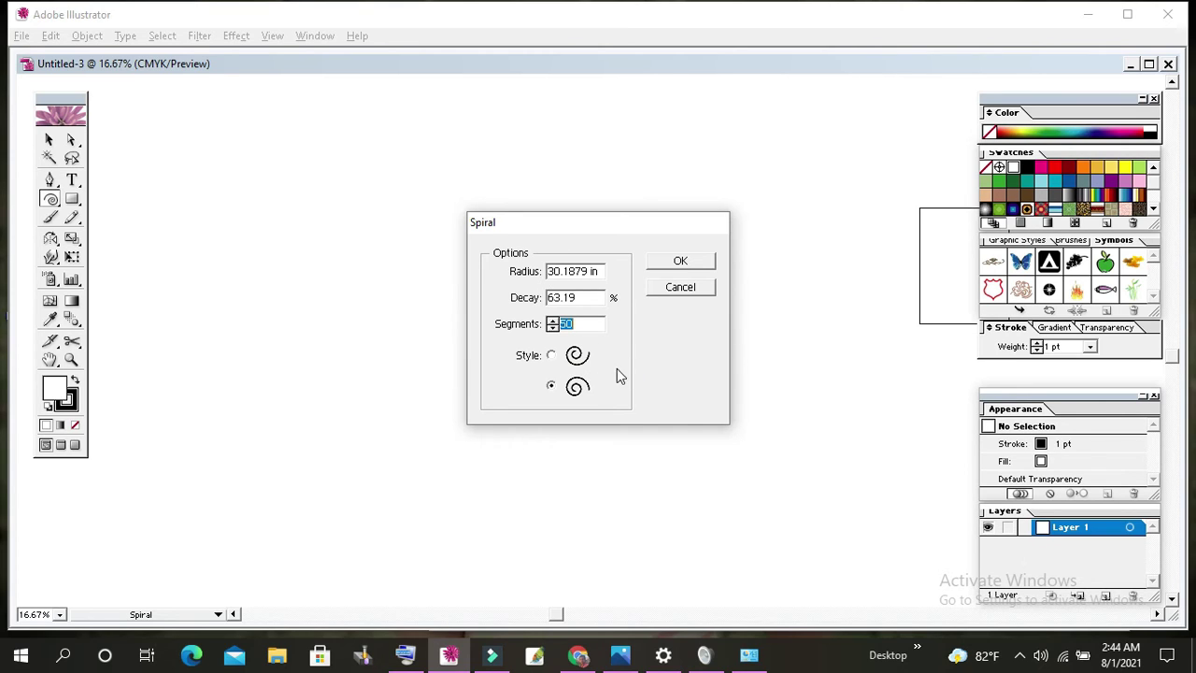
click(551, 356)
click(681, 262)
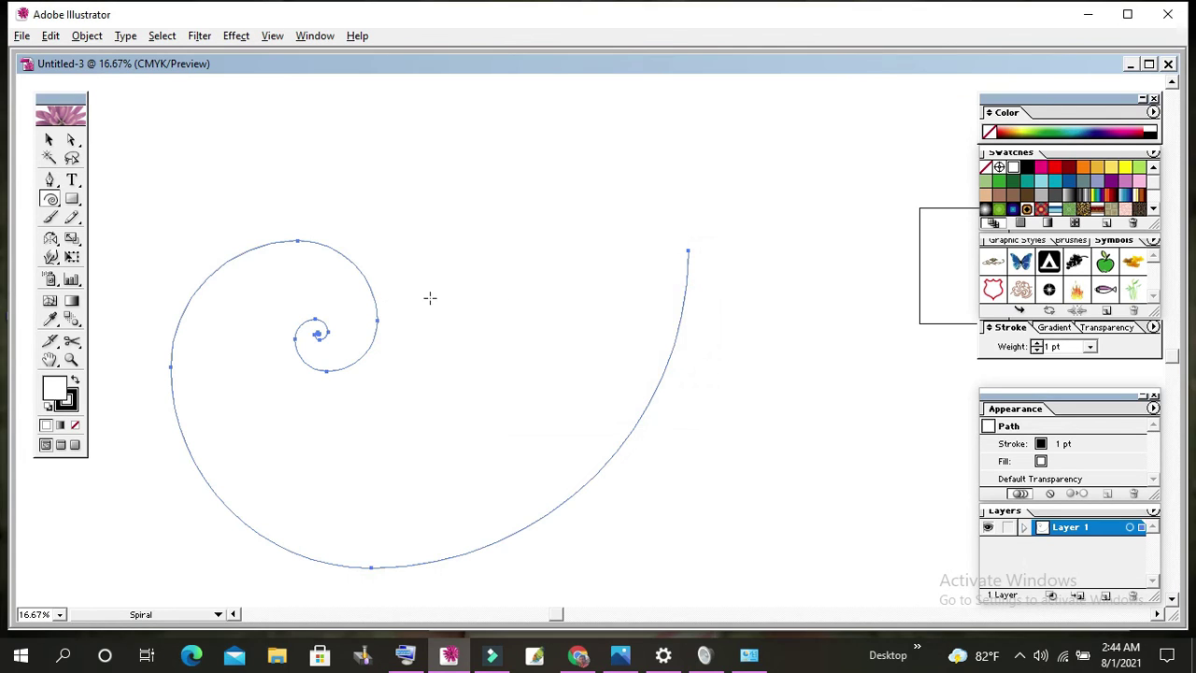
Delete the large spiral and draw four small spirals in a row forming a wave
key(Delete)
click(50, 198)
drag(250, 201, 302, 243)
drag(411, 205, 473, 231)
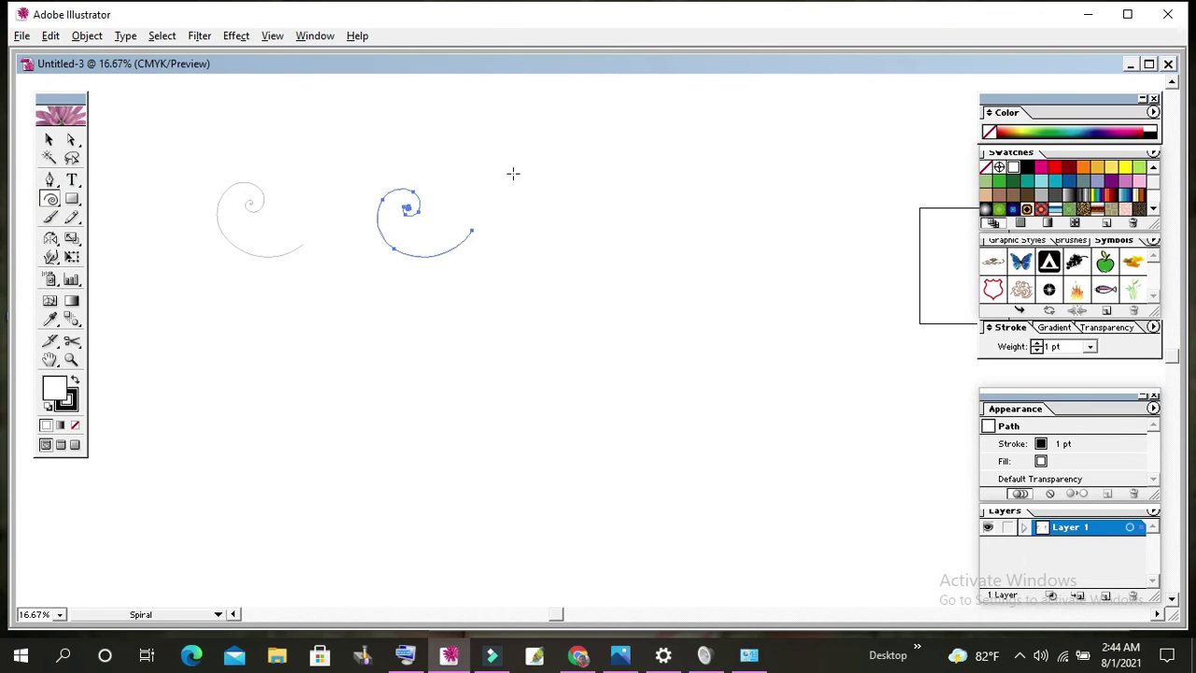
drag(505, 190, 578, 233)
mouse_move(558, 184)
mouse_down()
mouse_move(610, 204)
mouse_move(654, 190)
mouse_up()
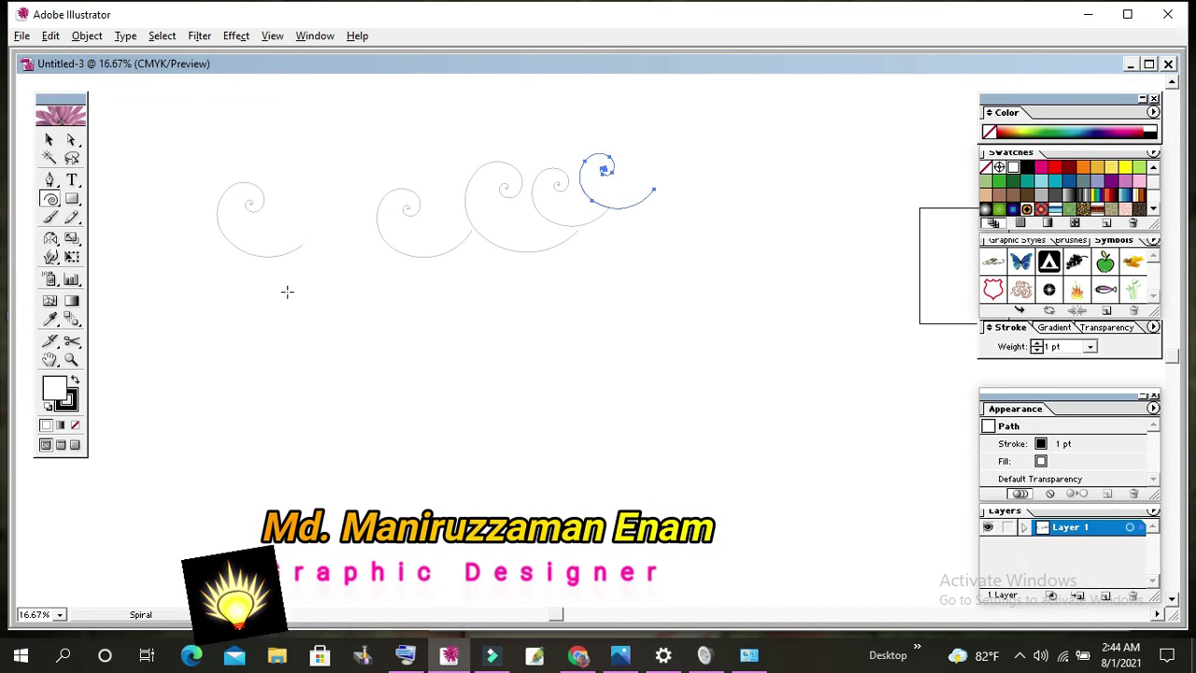
Rotate the leftmost spiral clockwise, move it below the wave, and place a copy to its right
click(49, 138)
click(246, 197)
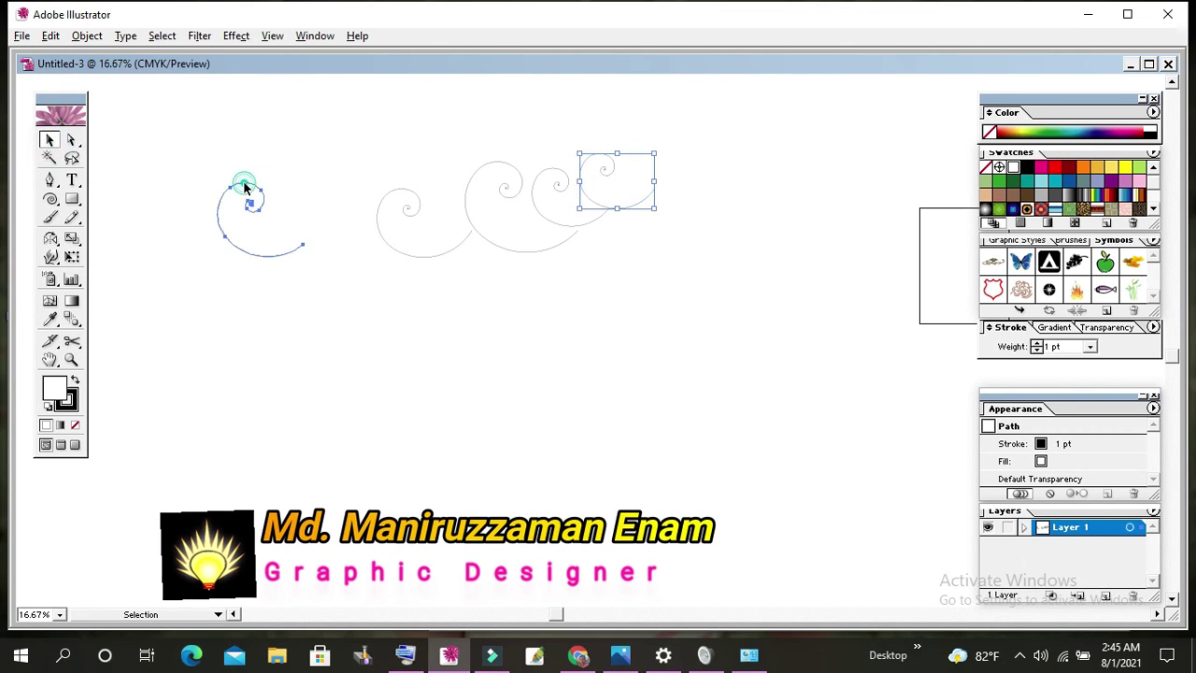
click(221, 178)
mouse_move(214, 174)
mouse_down()
mouse_move(315, 203)
mouse_move(287, 240)
mouse_move(346, 375)
mouse_move(338, 403)
mouse_move(361, 384)
mouse_up()
click(426, 346)
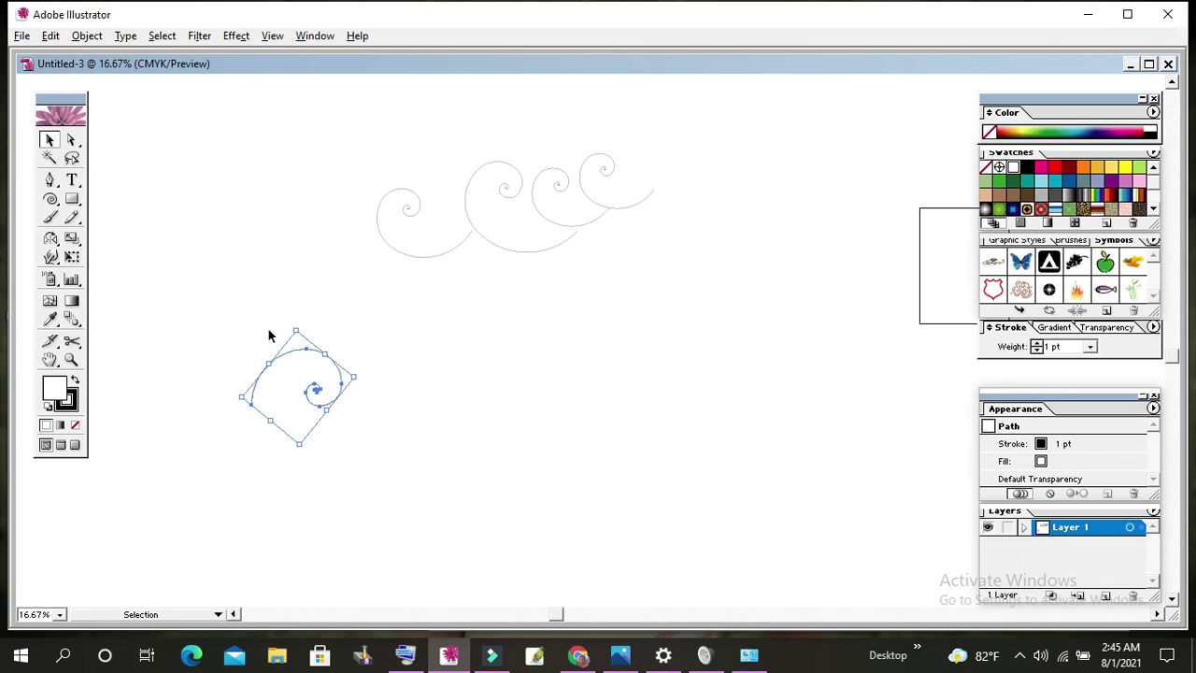
drag(340, 372, 466, 376)
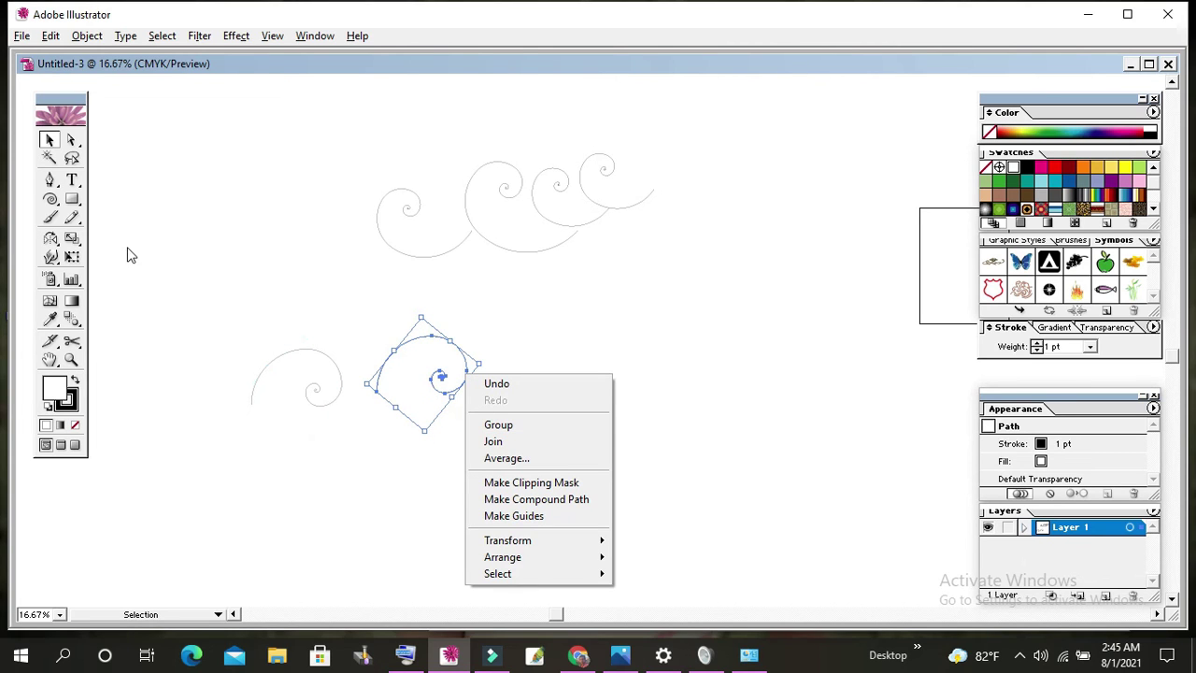
Mirror the copied spiral left to right, rotate it, and move it toward the other spiral
click(513, 544)
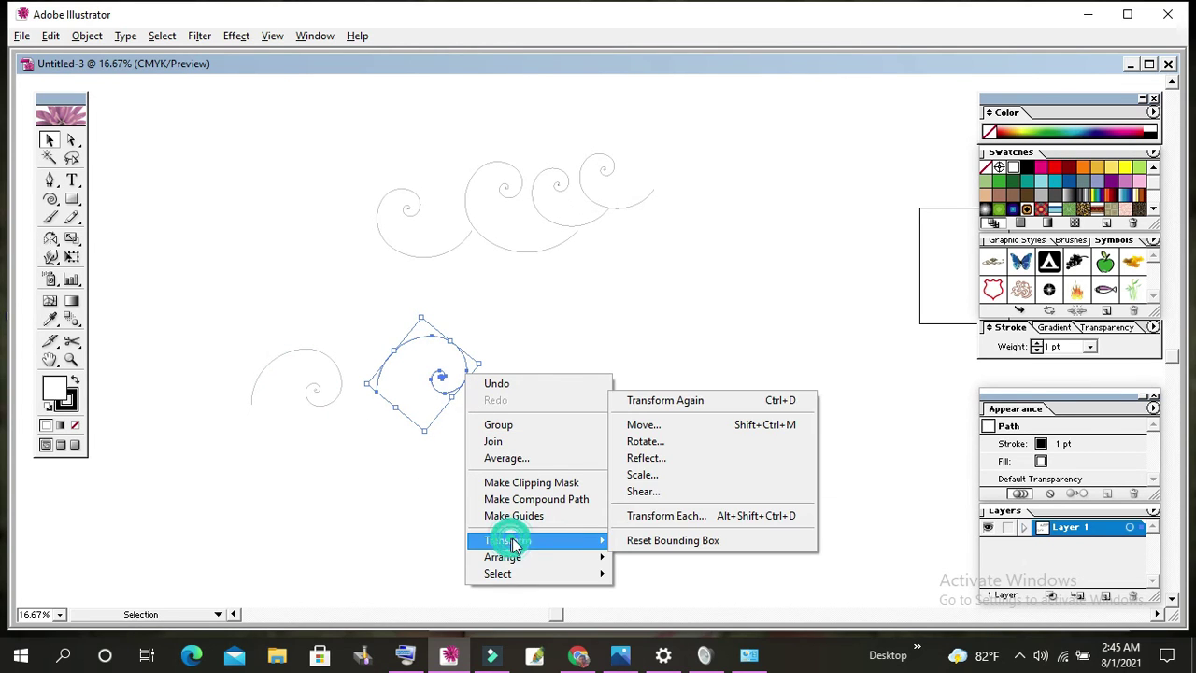
click(650, 458)
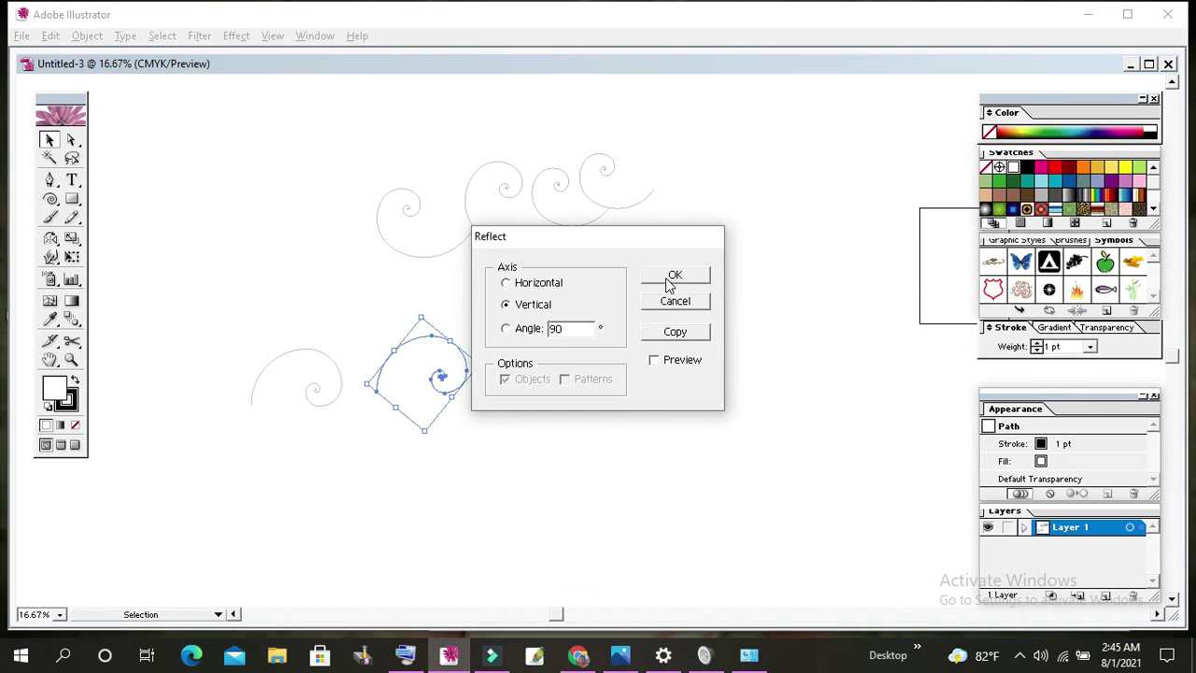
click(669, 278)
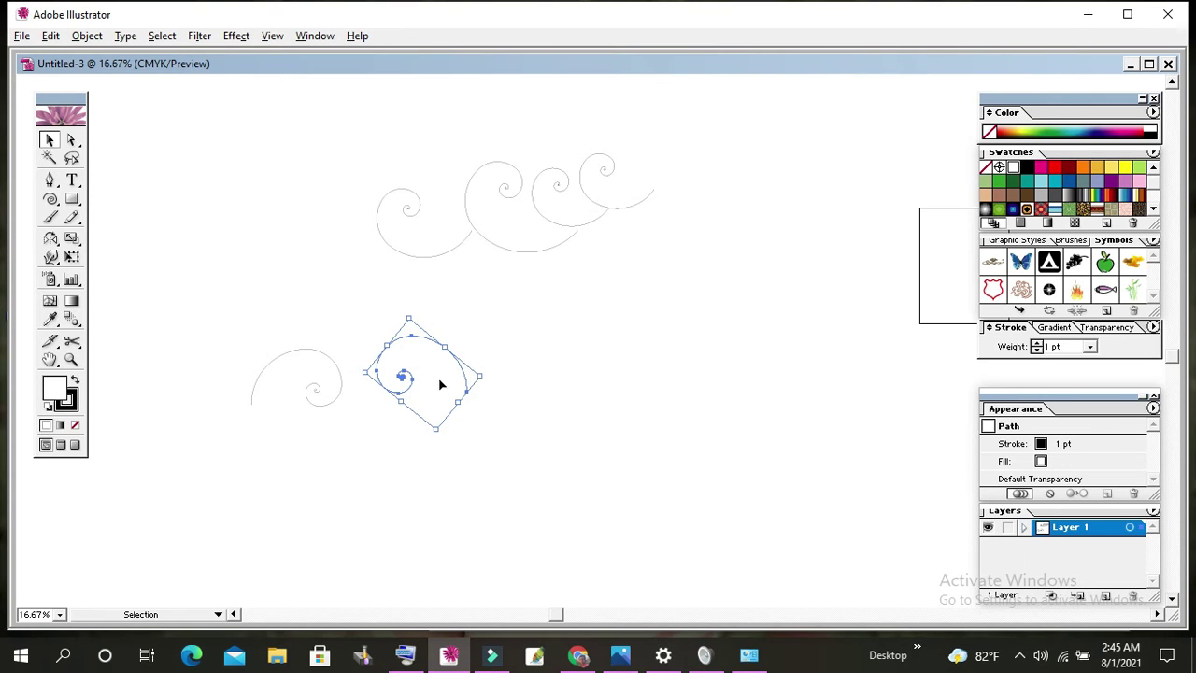
click(49, 138)
drag(484, 374, 430, 409)
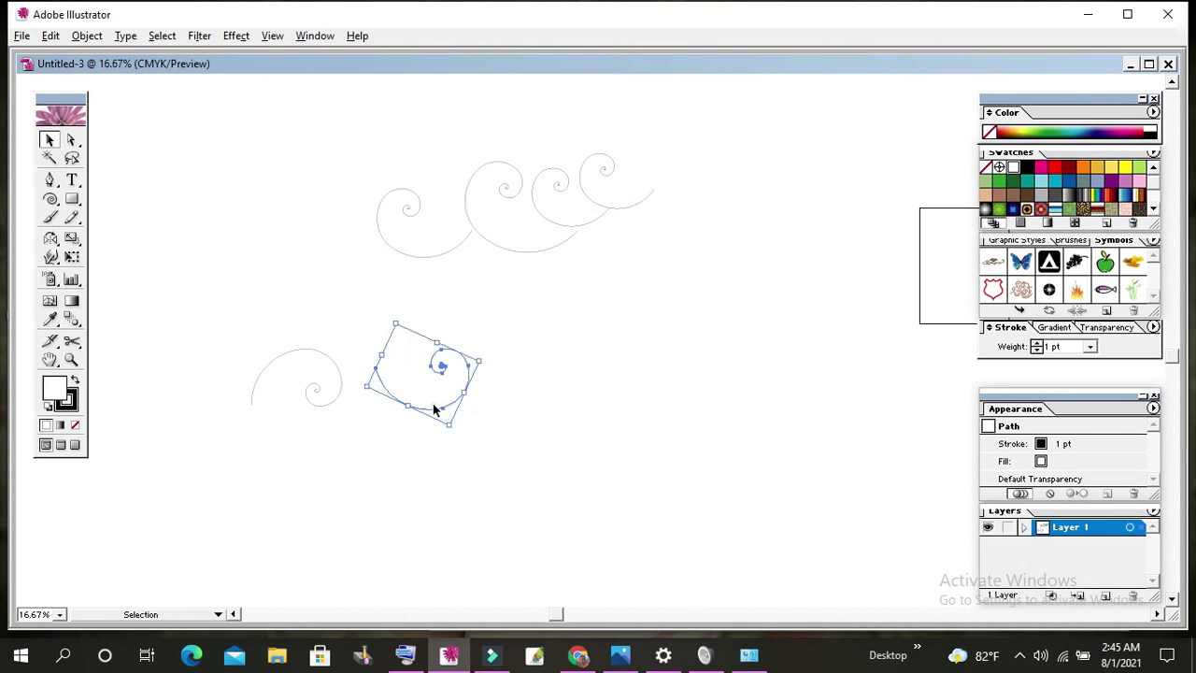
drag(401, 401, 361, 394)
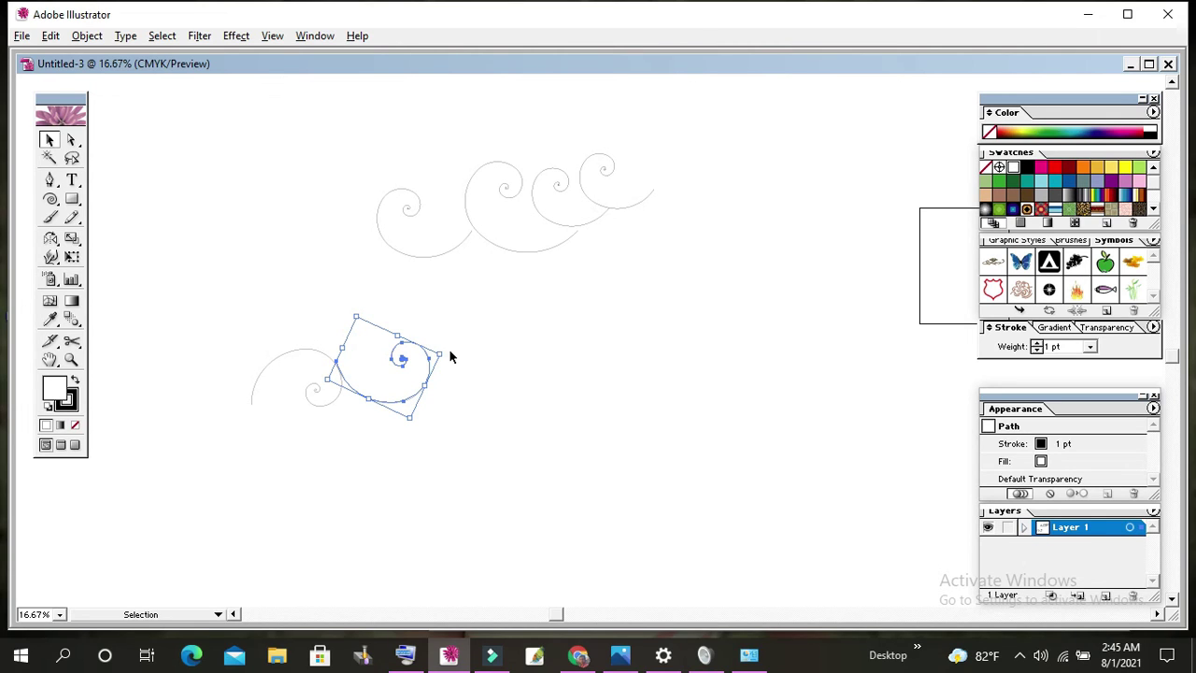
Fine-tune the spiral's rotation, shrink it to meet the arc end, and select the piece
click(446, 351)
drag(440, 356, 427, 360)
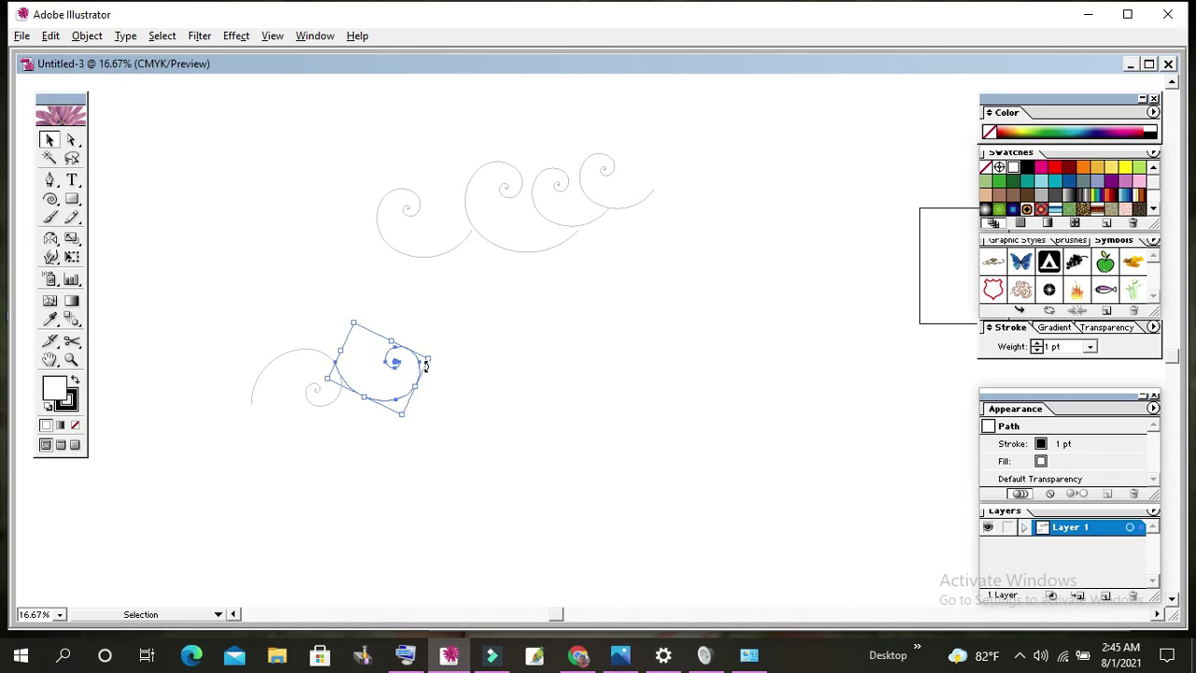
click(165, 247)
mouse_move(219, 296)
mouse_down()
mouse_move(425, 425)
mouse_move(573, 381)
mouse_up()
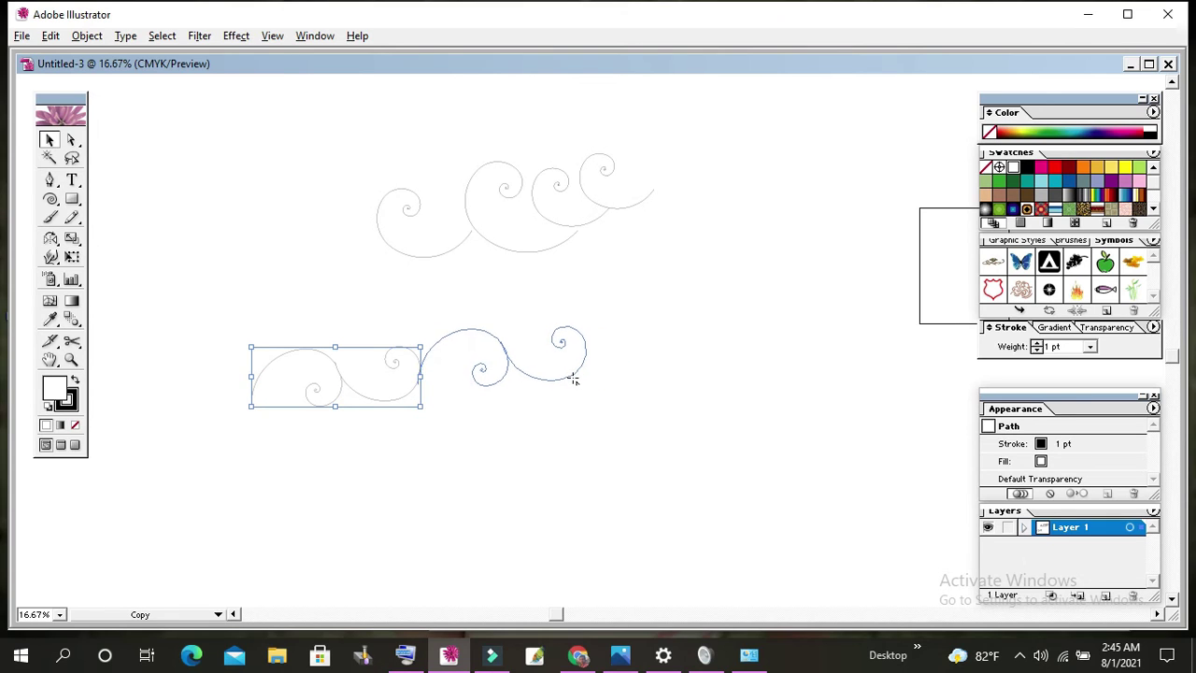
Copy the wave piece to the right, undo the extra Ctrl+D repeats, and zoom in
drag(574, 381, 574, 382)
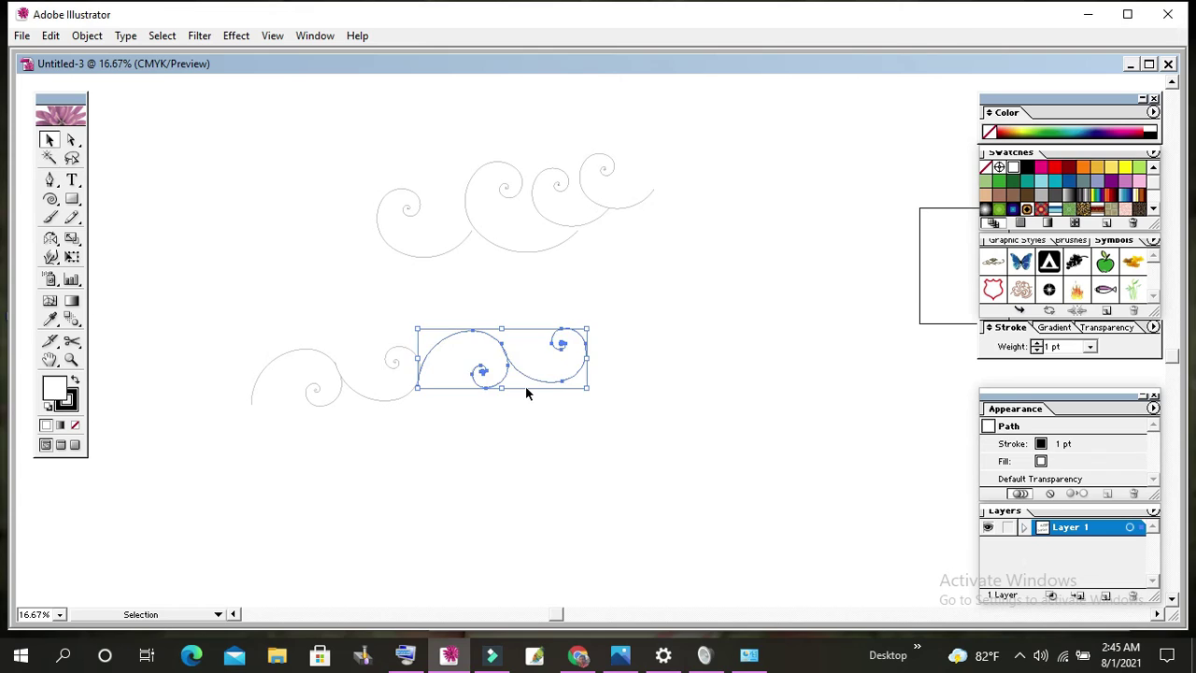
key(ctrl+d)
key(ctrl+d)
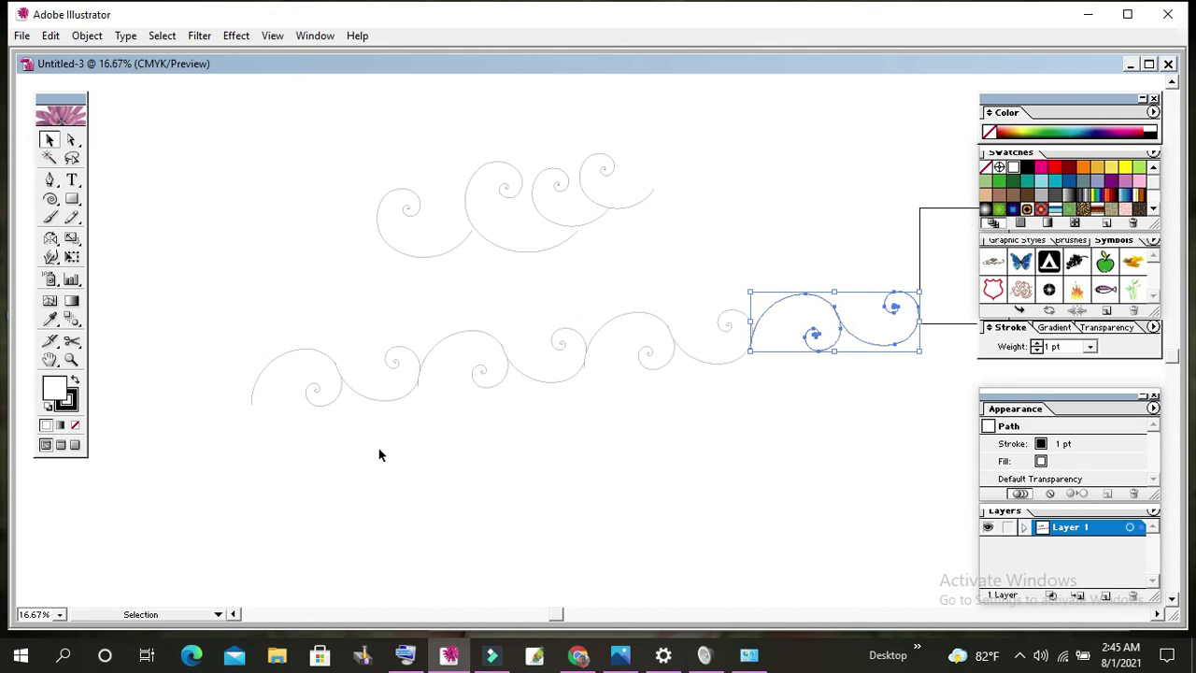
key(ctrl+z)
key(ctrl+z)
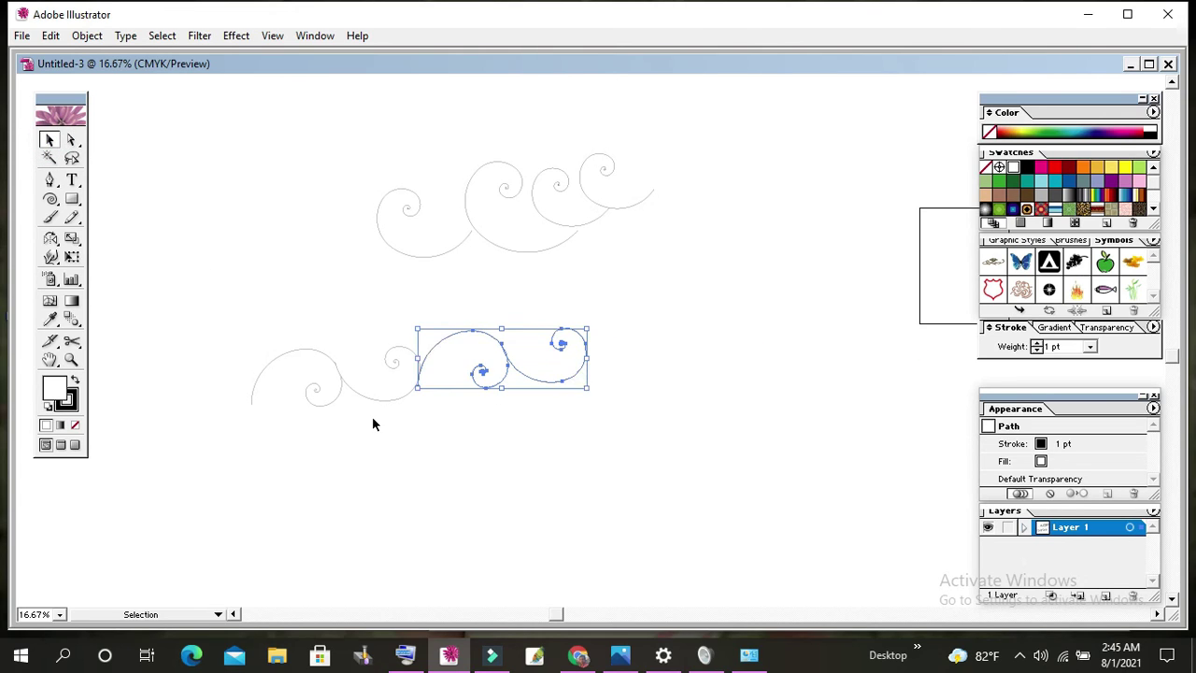
key(ctrl+z)
key(ctrl+equal)
key(ctrl+equal)
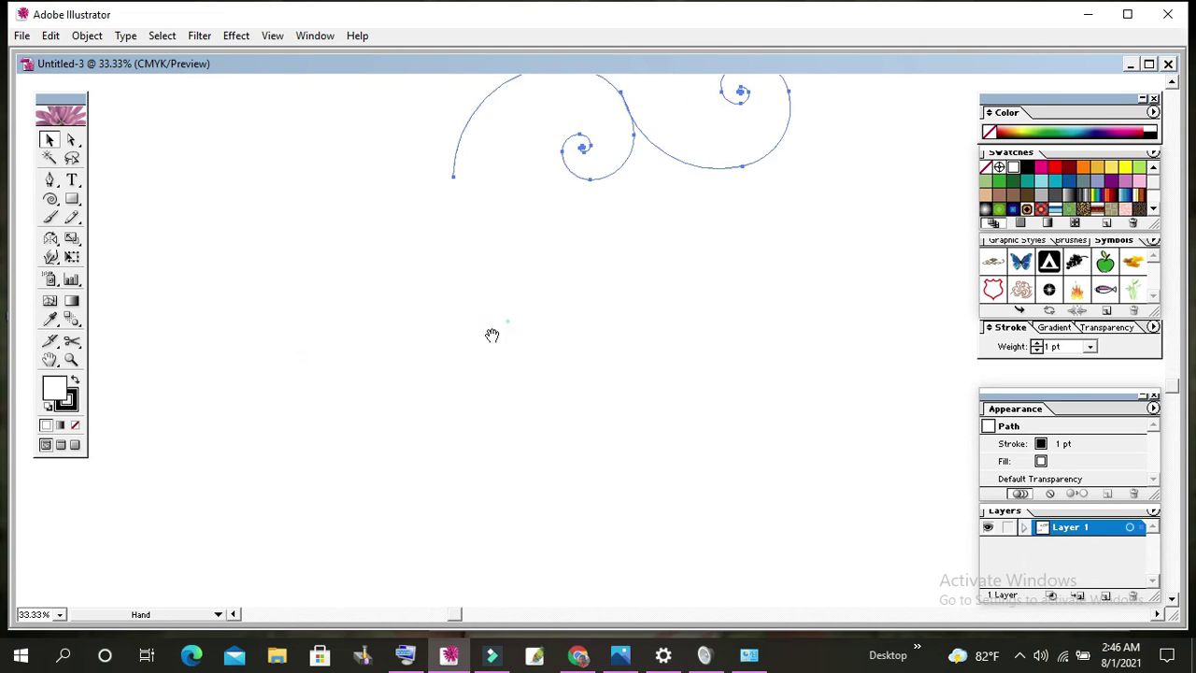
Draw a pointed leaf outline with the Pen tool rising from the spiral join
drag(491, 334, 389, 420)
click(49, 180)
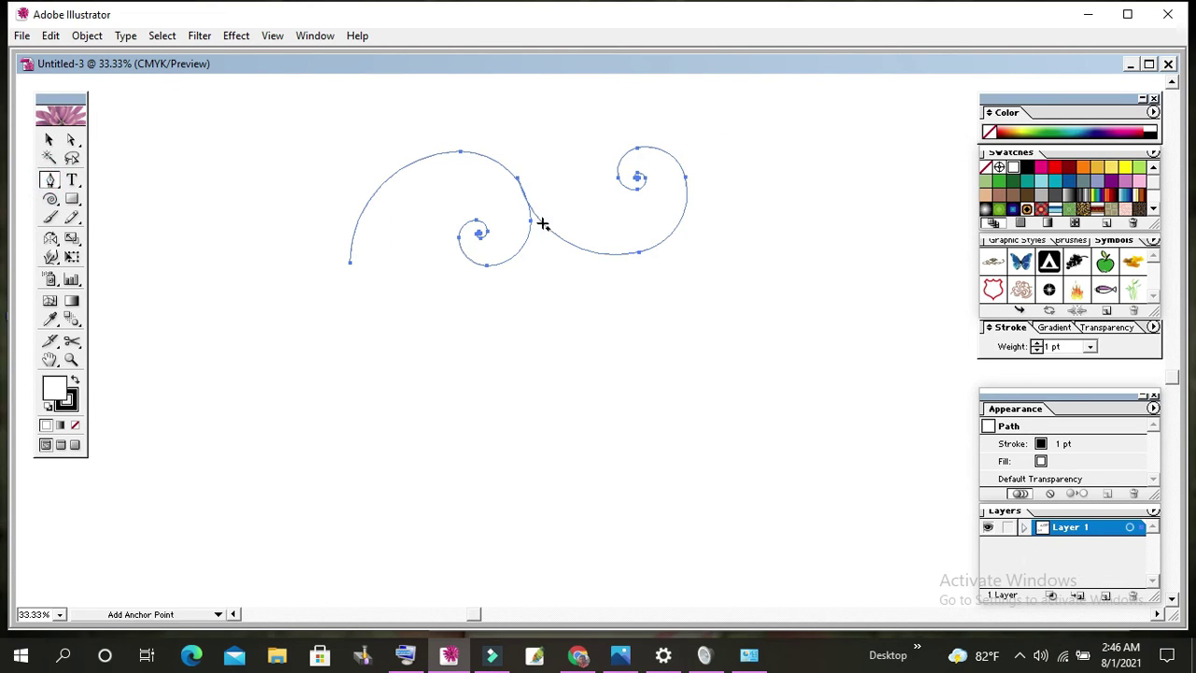
key(space)
drag(465, 349, 370, 438)
drag(421, 200, 426, 168)
key(ctrl+z)
click(474, 283)
drag(451, 225, 448, 182)
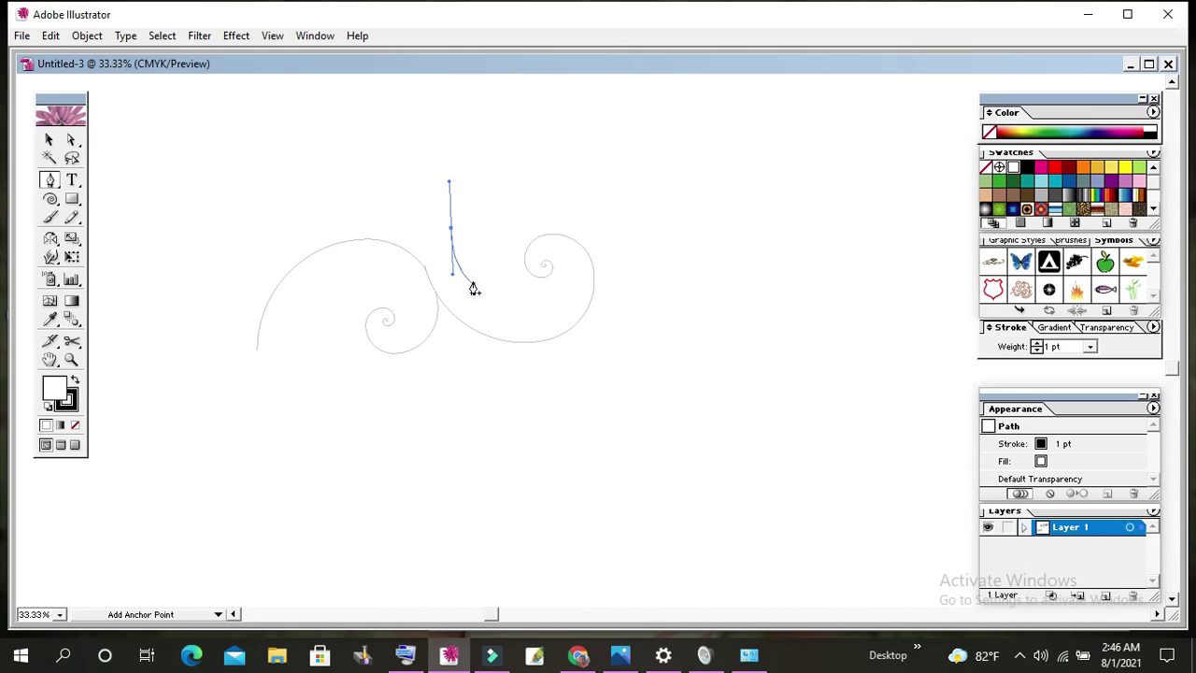
click(452, 229)
click(474, 283)
click(481, 230)
Copy the leaf beside itself, rotate the copy outward, and select the whole wave-and-leaf motif
click(50, 139)
click(474, 274)
drag(473, 273, 497, 268)
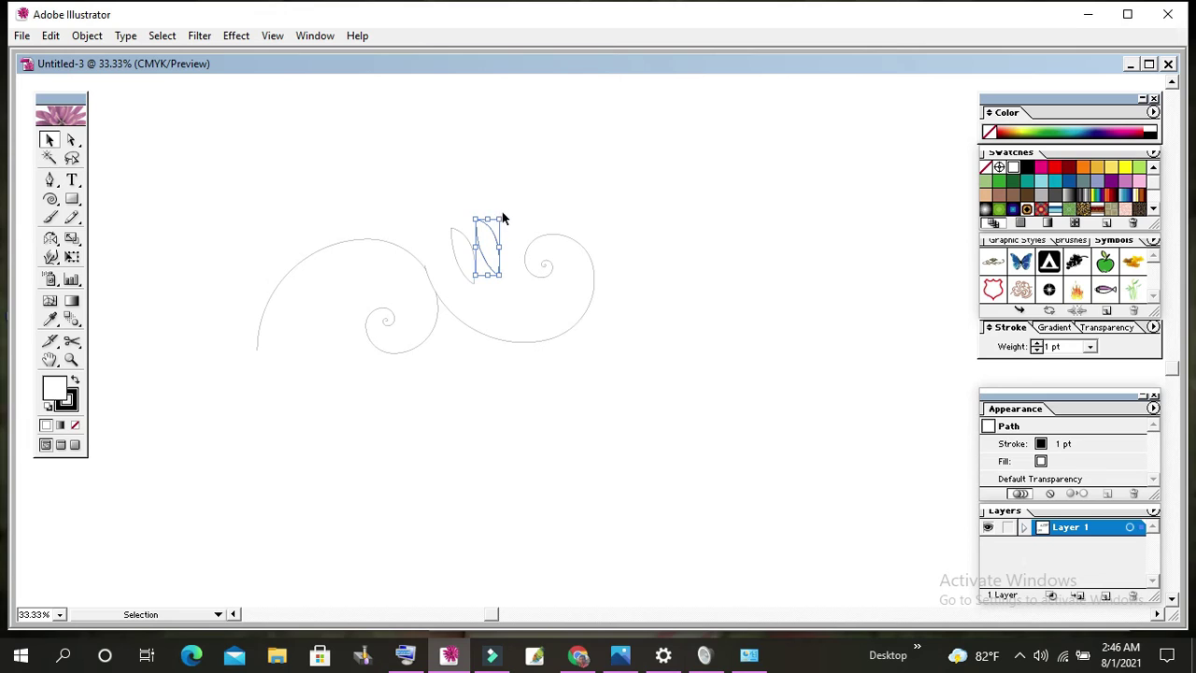
drag(505, 214, 515, 234)
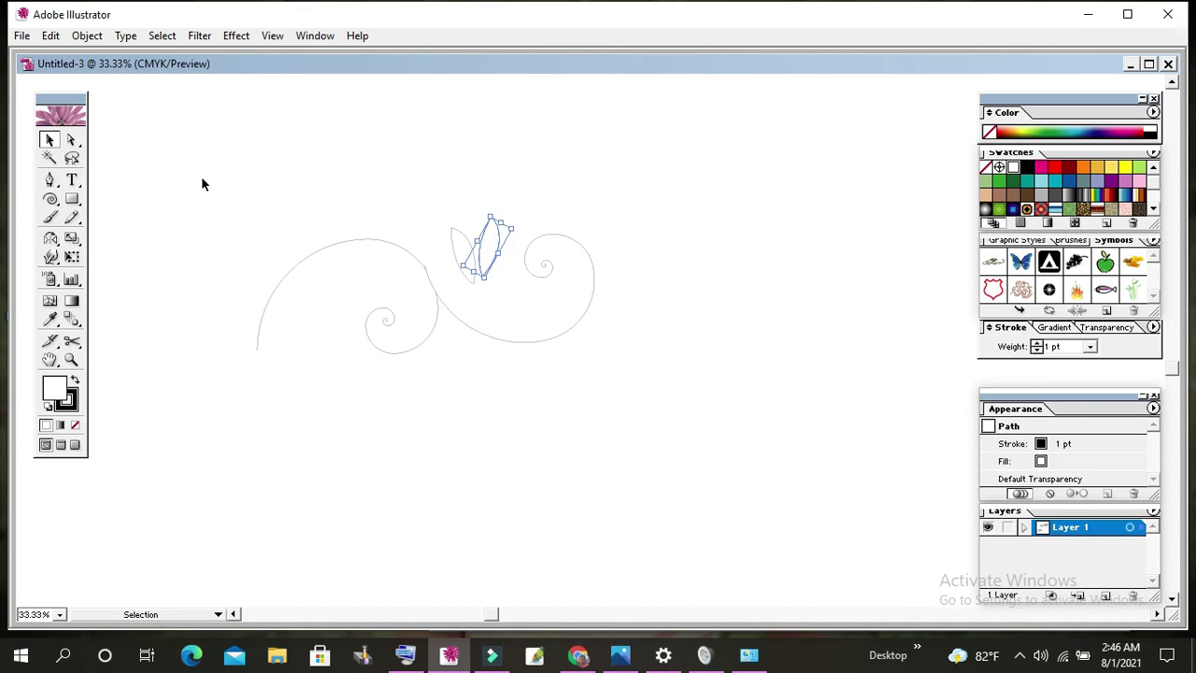
click(49, 140)
click(187, 178)
drag(249, 207, 684, 426)
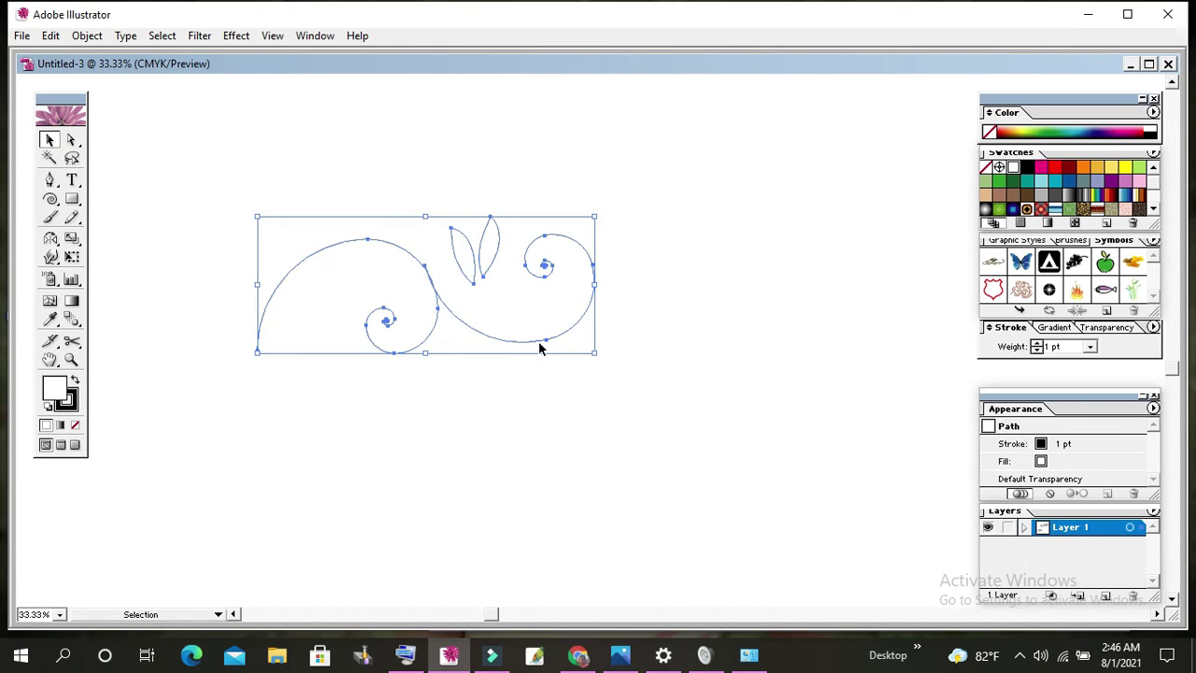
Copy the leaf-and-spiral motif to the right and repeat it with Ctrl+D into a long wave border
drag(539, 342, 878, 285)
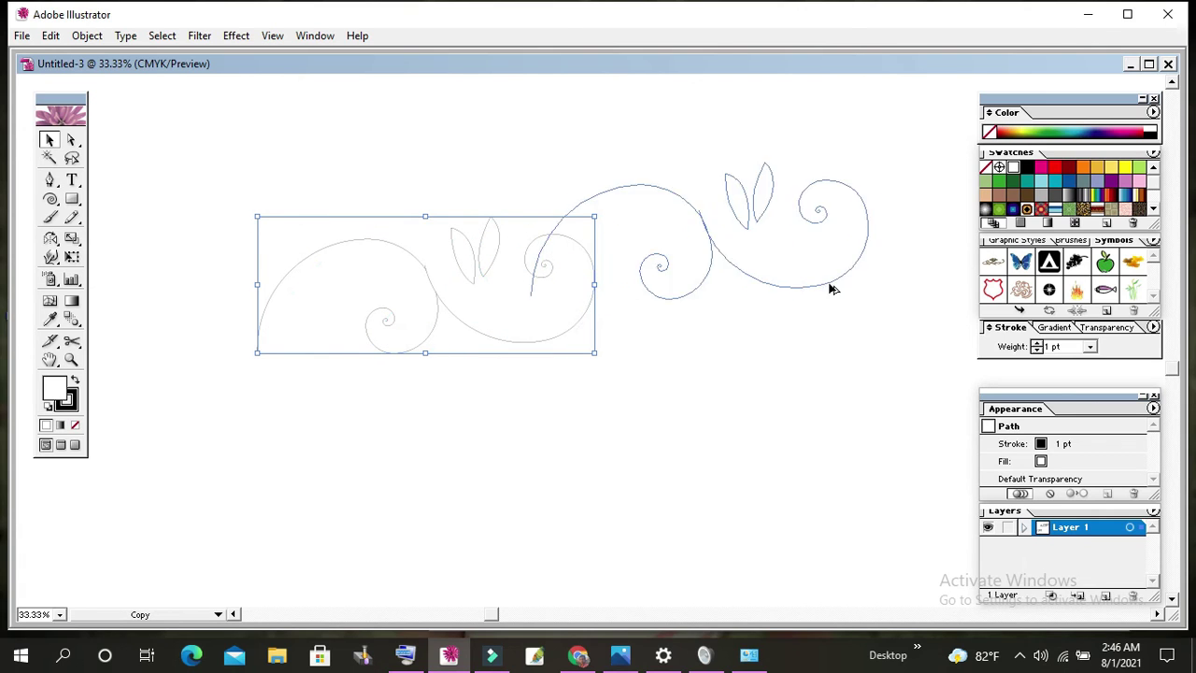
drag(878, 285, 877, 285)
key(ctrl+minus)
key(ctrl+minus)
key(ctrl+d)
key(ctrl+d)
Marquee-select all the swirl artwork and delete it, leaving the canvas empty
drag(822, 315, 624, 343)
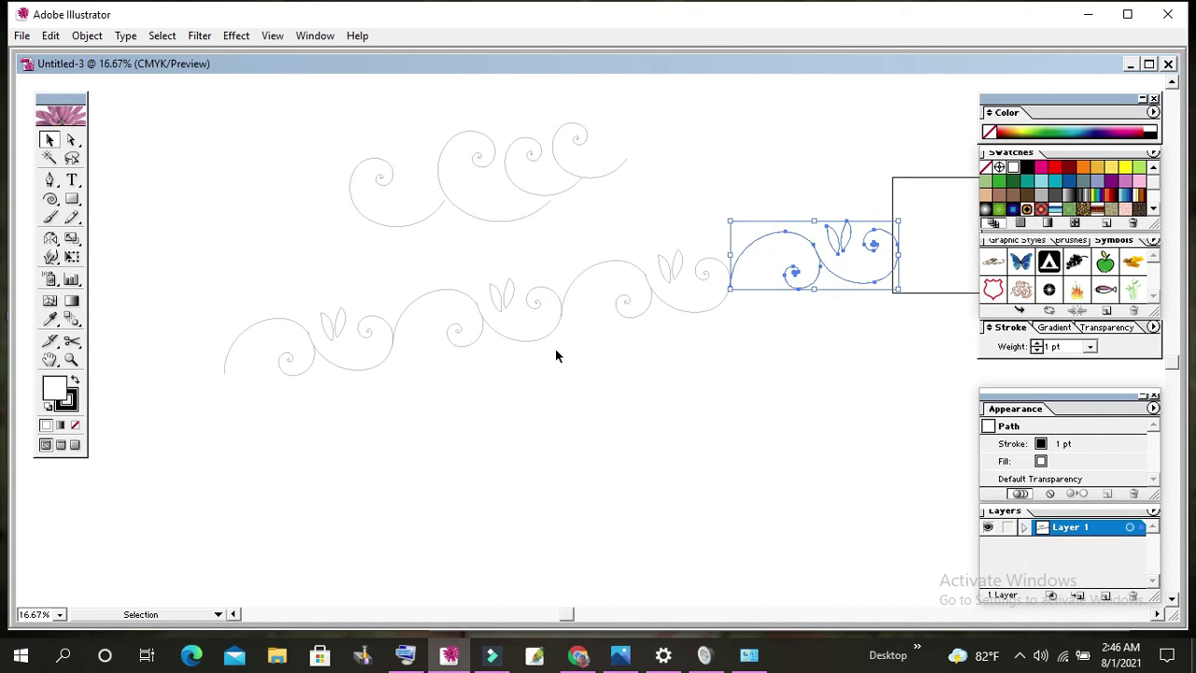
drag(181, 157, 908, 388)
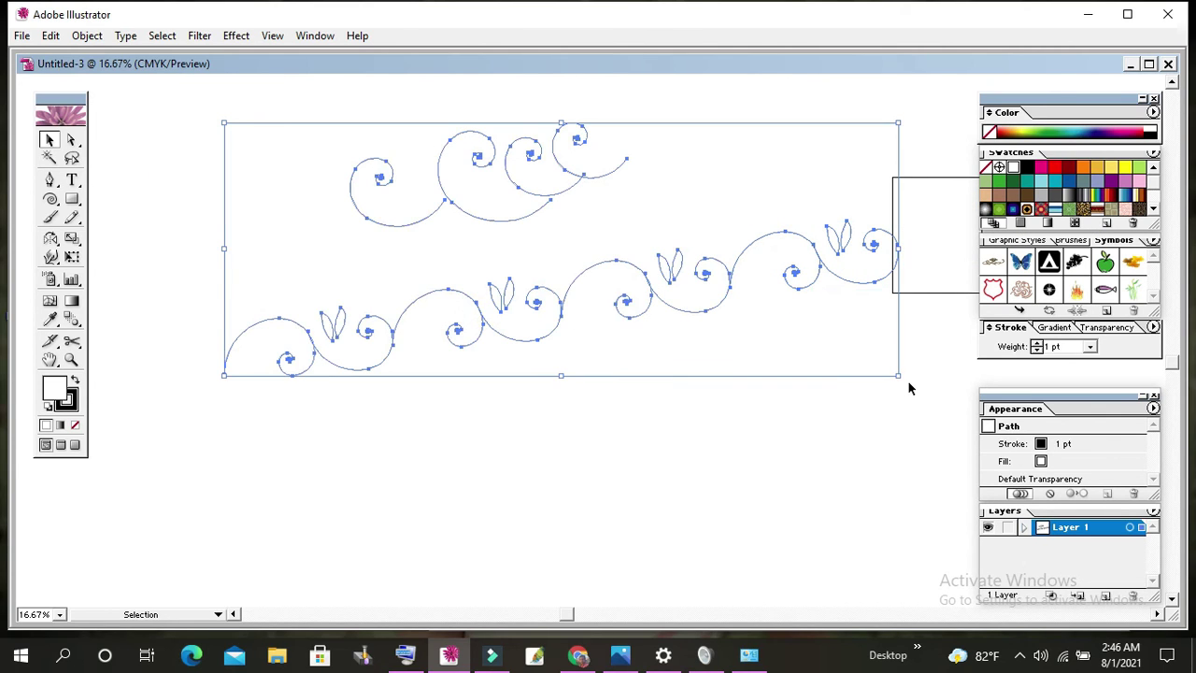
key(Delete)
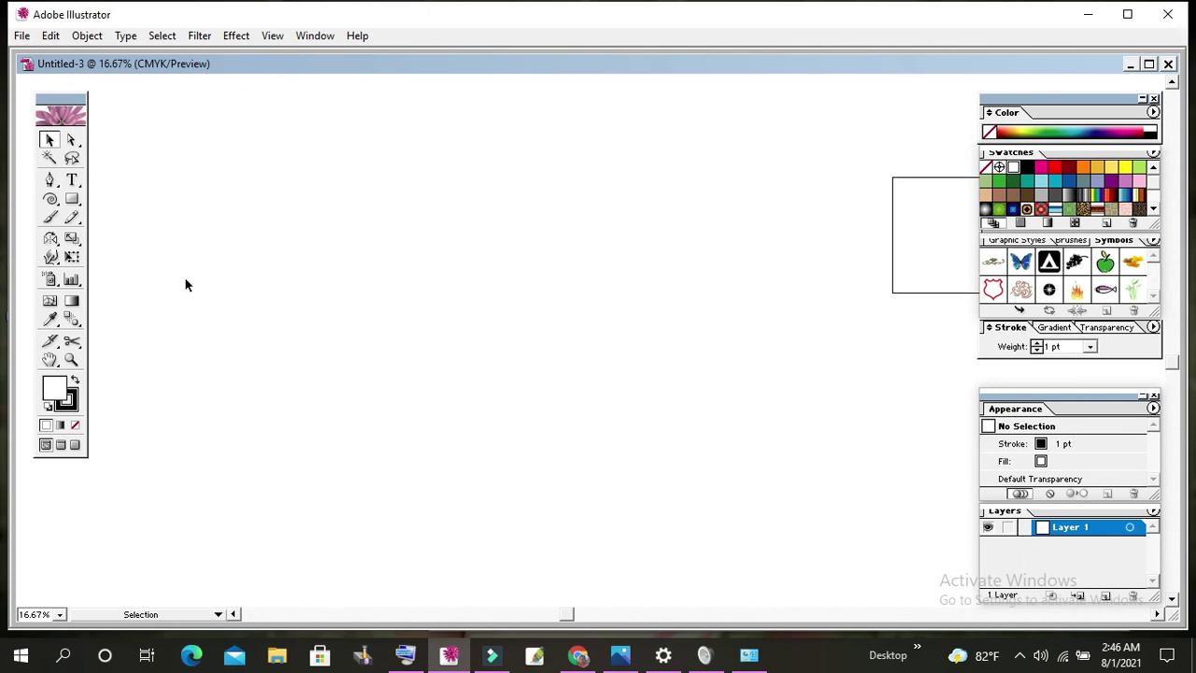
Draw a tightly wound, many-turn spiral on the empty canvas
click(52, 199)
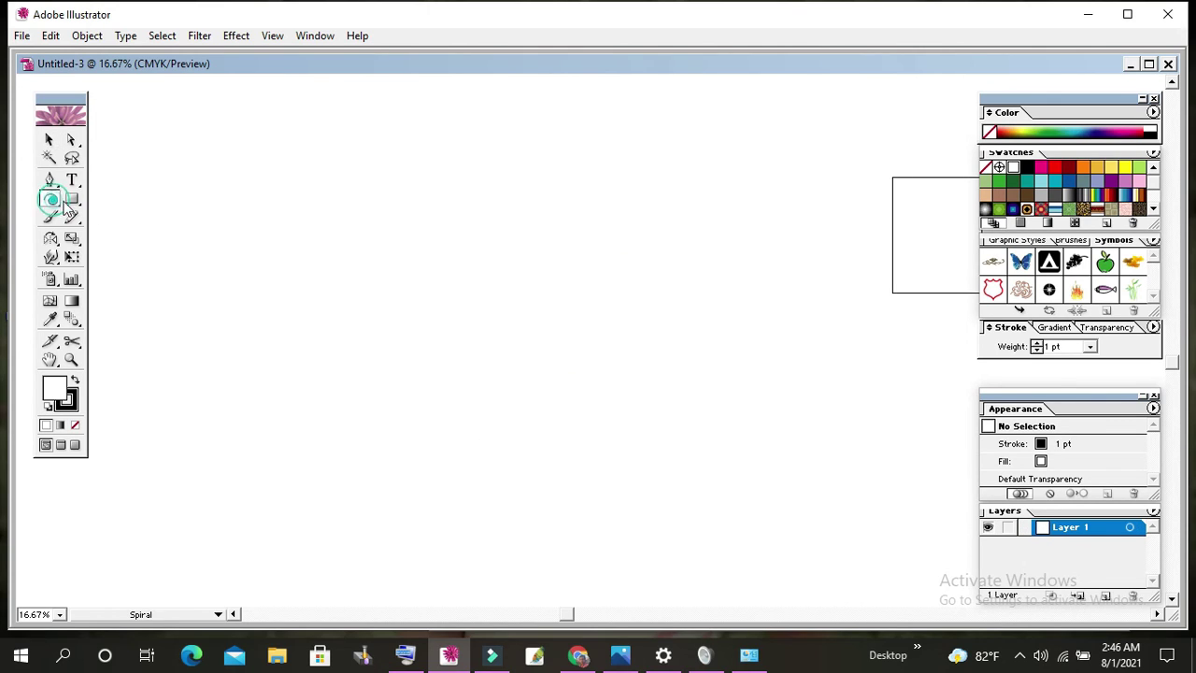
mouse_move(254, 240)
mouse_down()
mouse_move(421, 379)
mouse_move(513, 427)
mouse_move(462, 485)
mouse_move(229, 230)
mouse_move(254, 235)
mouse_move(244, 241)
mouse_up()
click(49, 140)
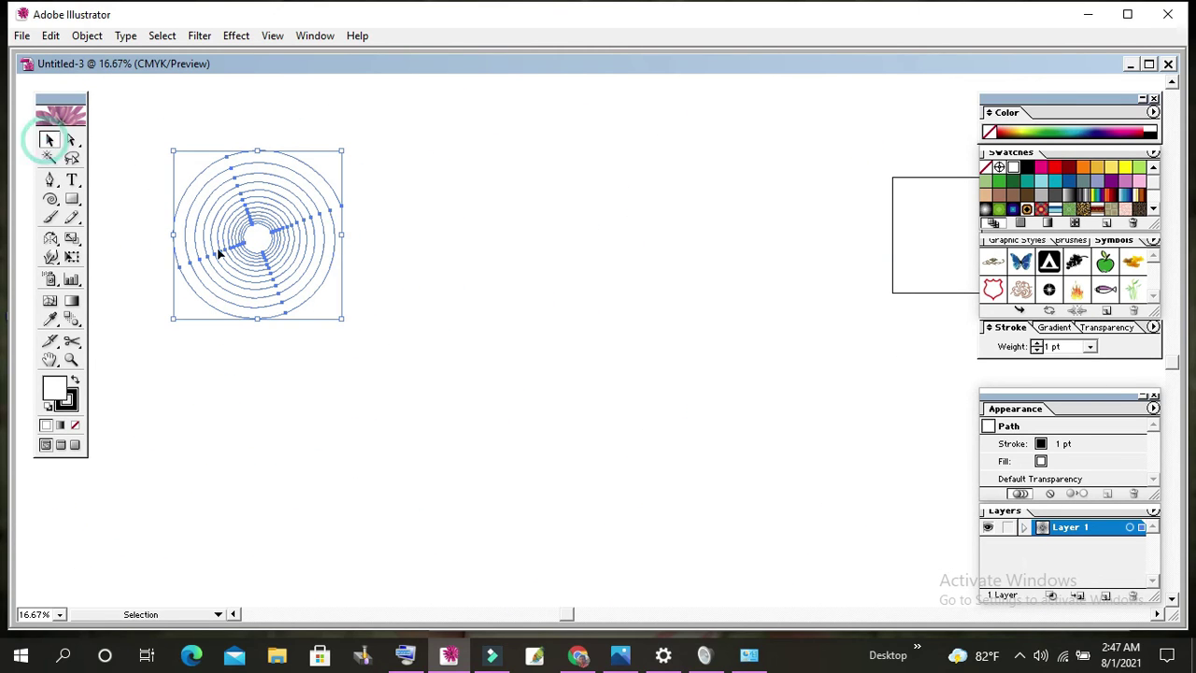
drag(292, 259, 492, 272)
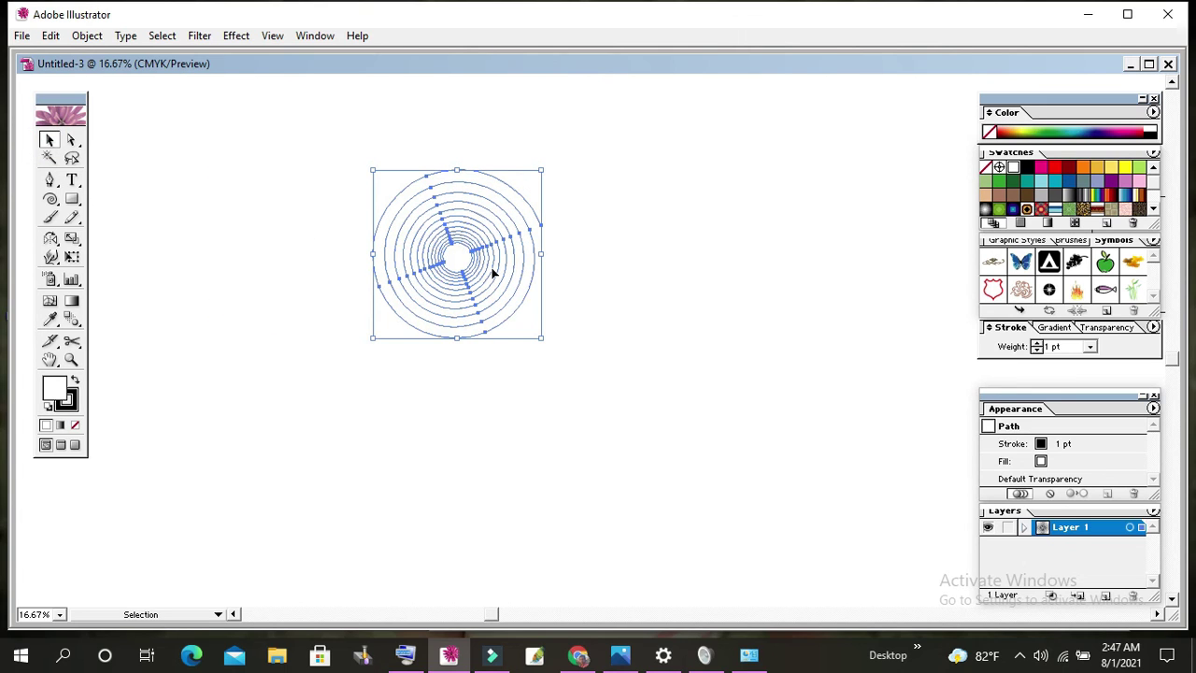
Set the spiral's stroke weight to 3 pt
click(564, 305)
drag(337, 159, 582, 331)
click(1090, 347)
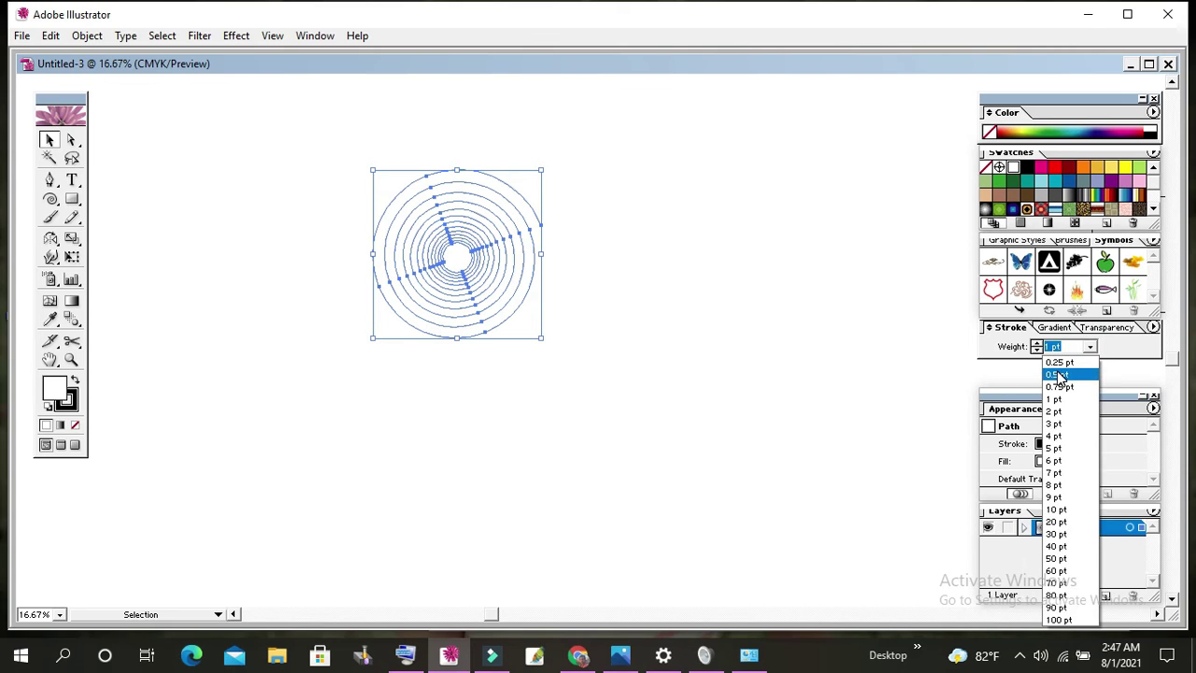
click(1053, 423)
click(616, 273)
drag(278, 159, 585, 367)
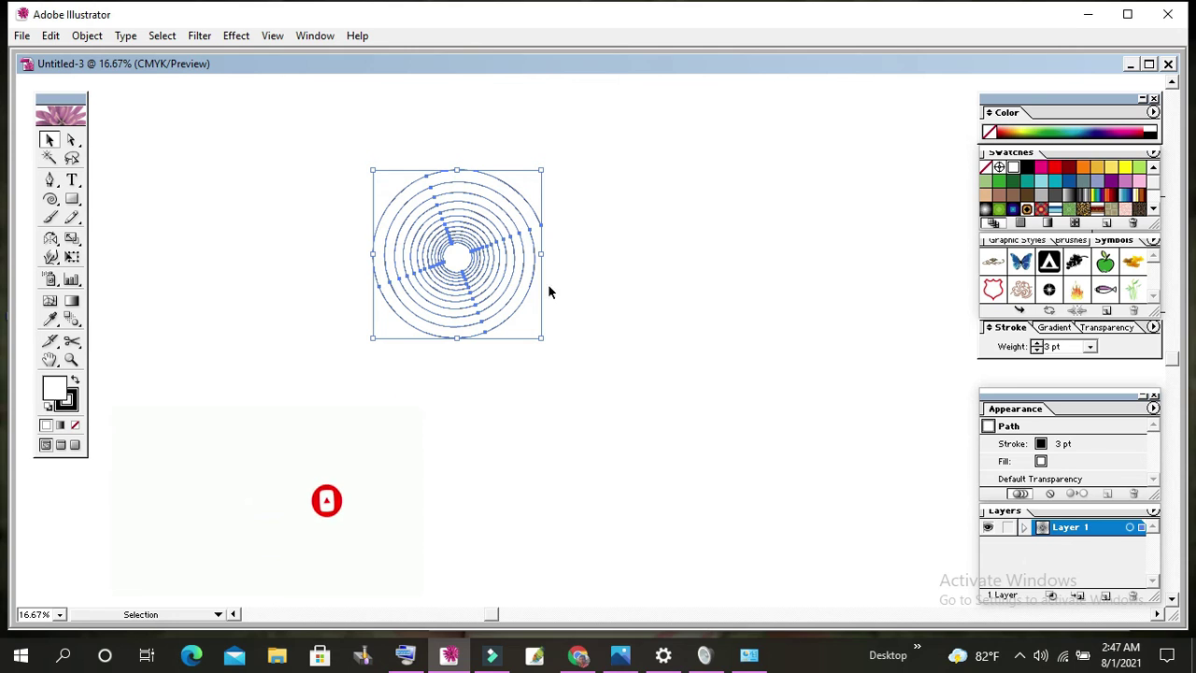
click(51, 198)
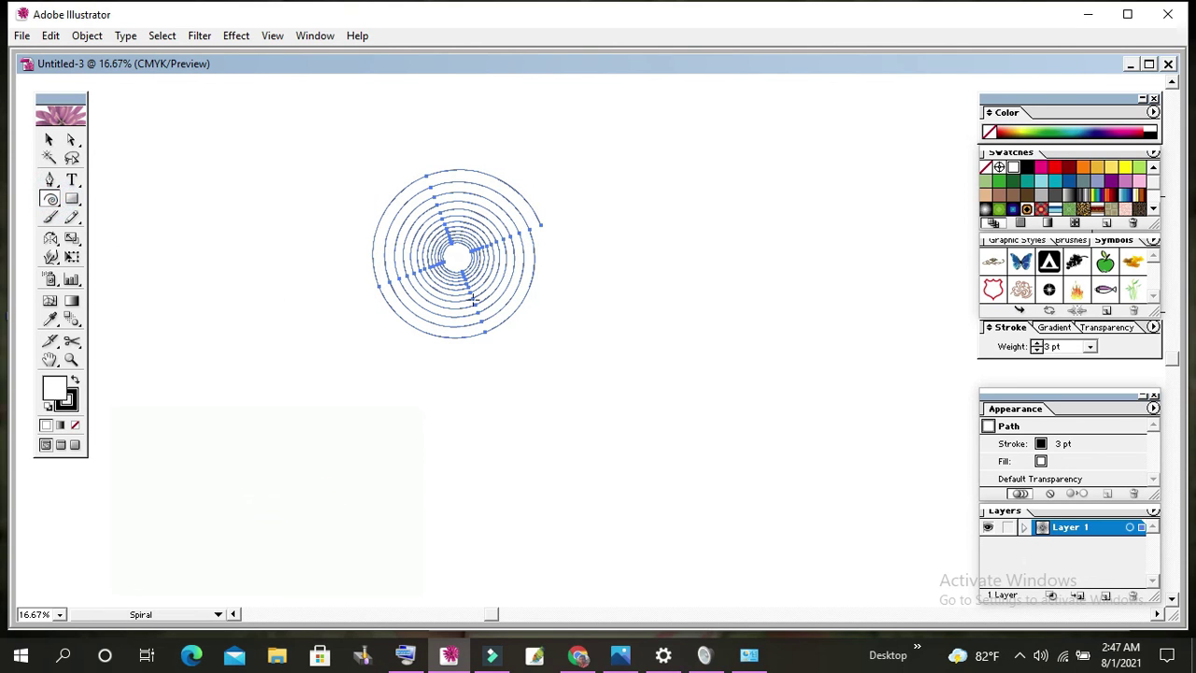
Move the large spiral up and left, then draw a small spiral to its right
mouse_move(473, 298)
mouse_down()
mouse_move(423, 266)
mouse_move(462, 336)
mouse_up()
click(511, 279)
ctrl+click(613, 226)
mouse_move(613, 245)
mouse_down()
mouse_move(561, 205)
mouse_move(624, 272)
mouse_up()
Select the large 3 pt spiral and delete it
click(50, 140)
drag(389, 244, 505, 357)
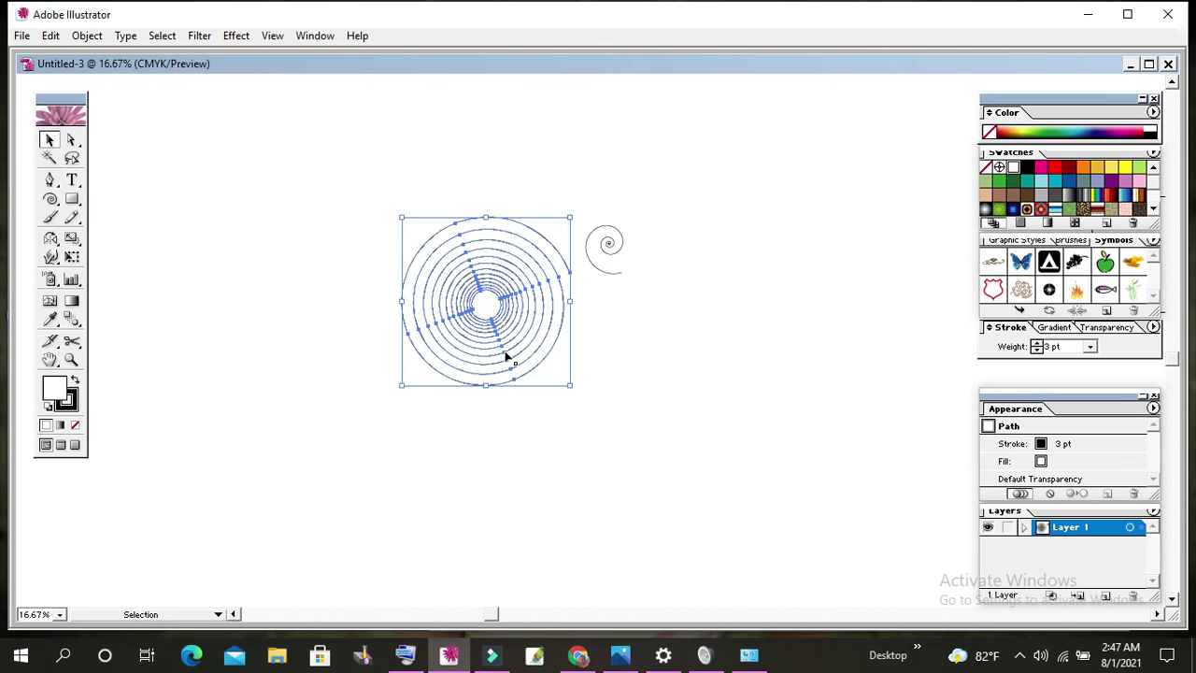
key(Delete)
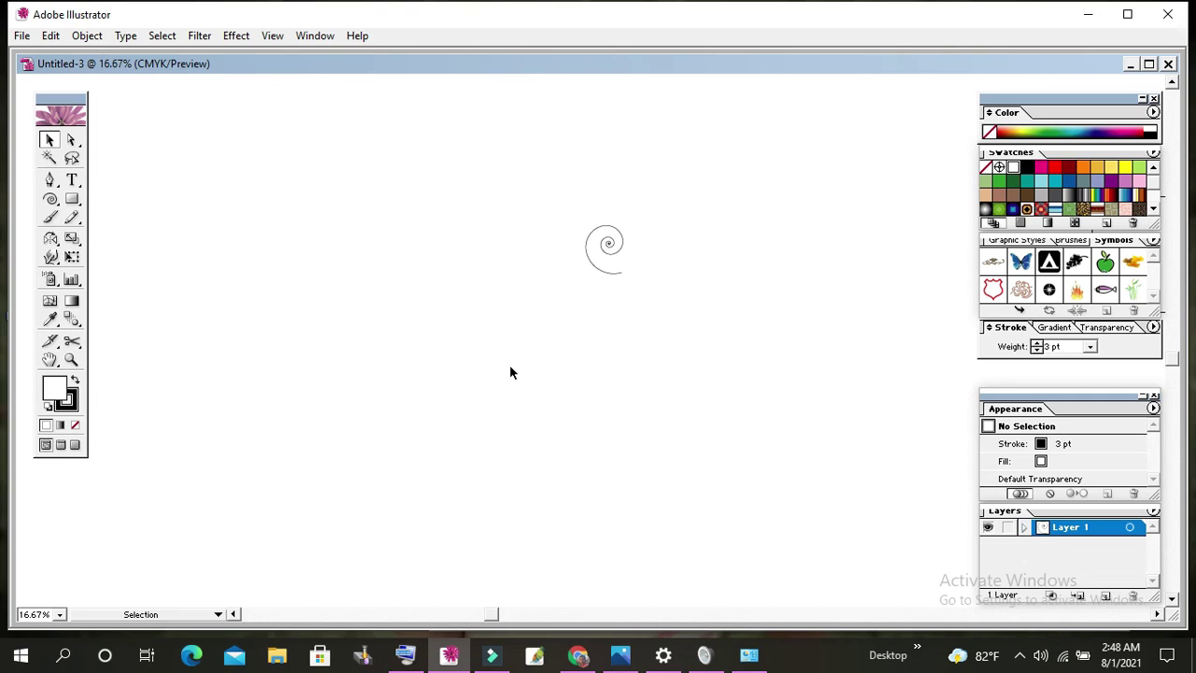
Draw a large, dense spiral at the left and drag it right toward the small spiral
click(50, 198)
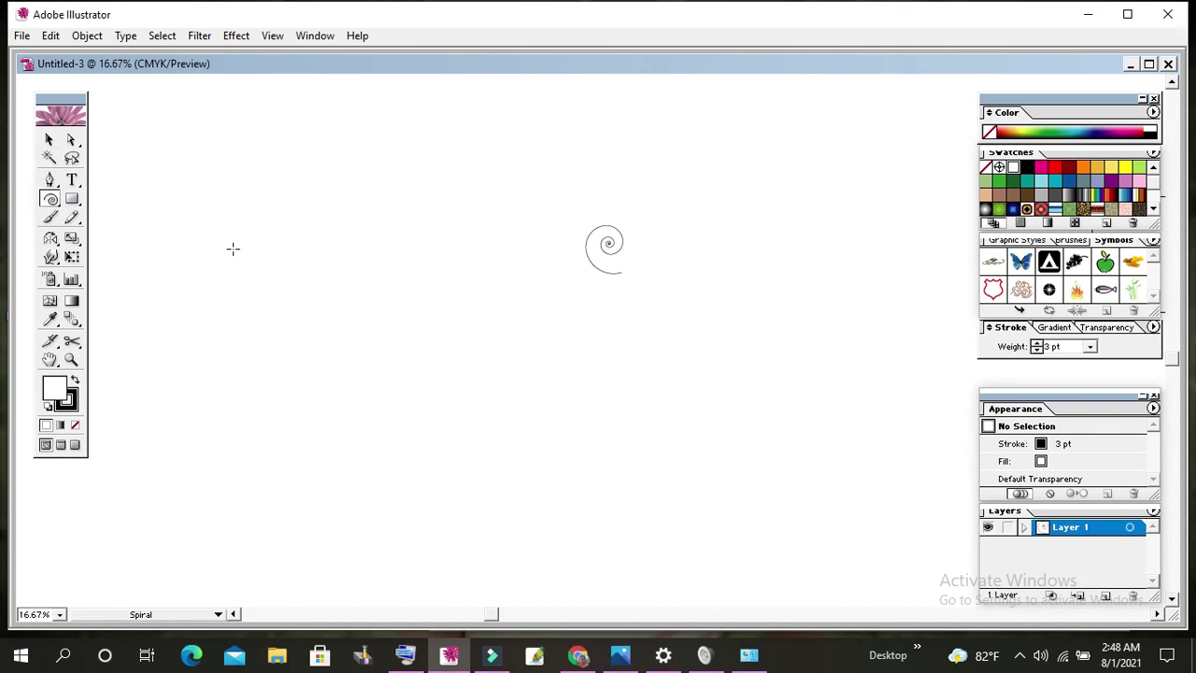
drag(232, 247, 316, 359)
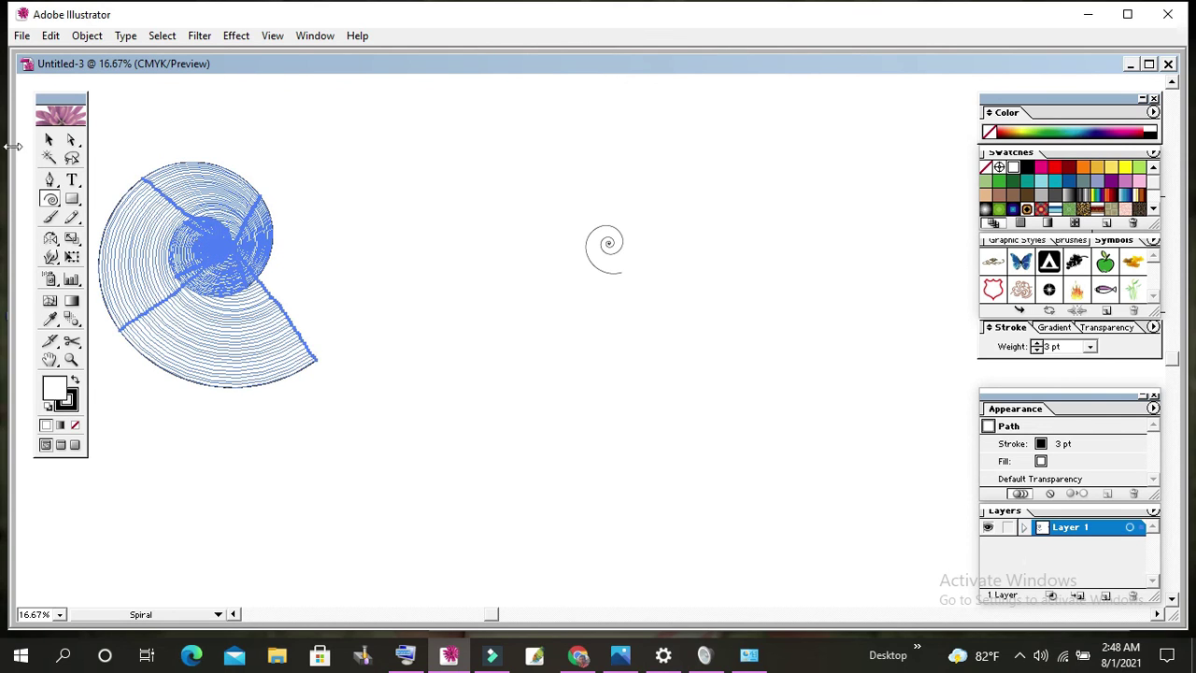
click(49, 140)
drag(207, 243, 453, 231)
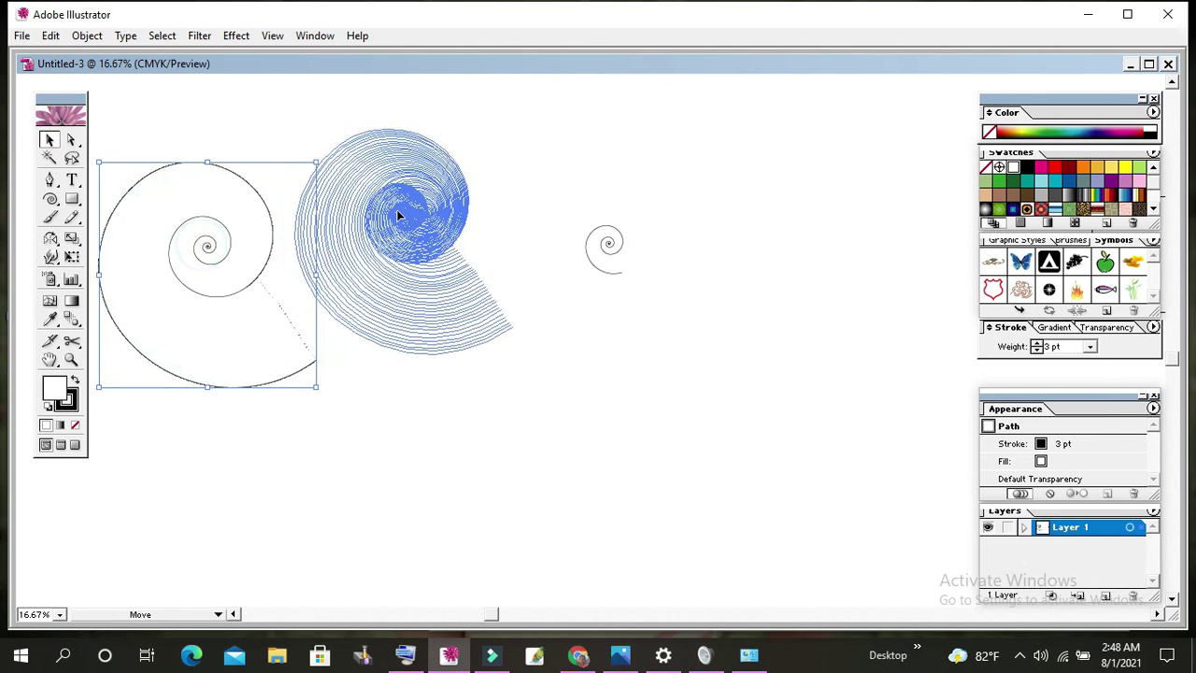